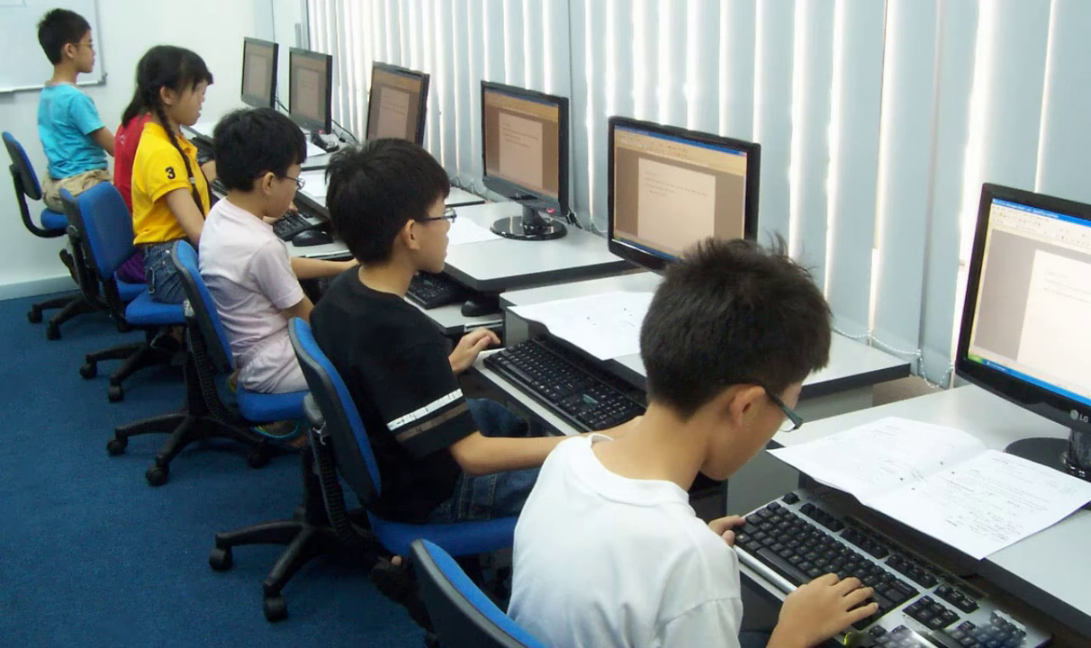
Open the Windows Start menu with the Windows key
key(super)
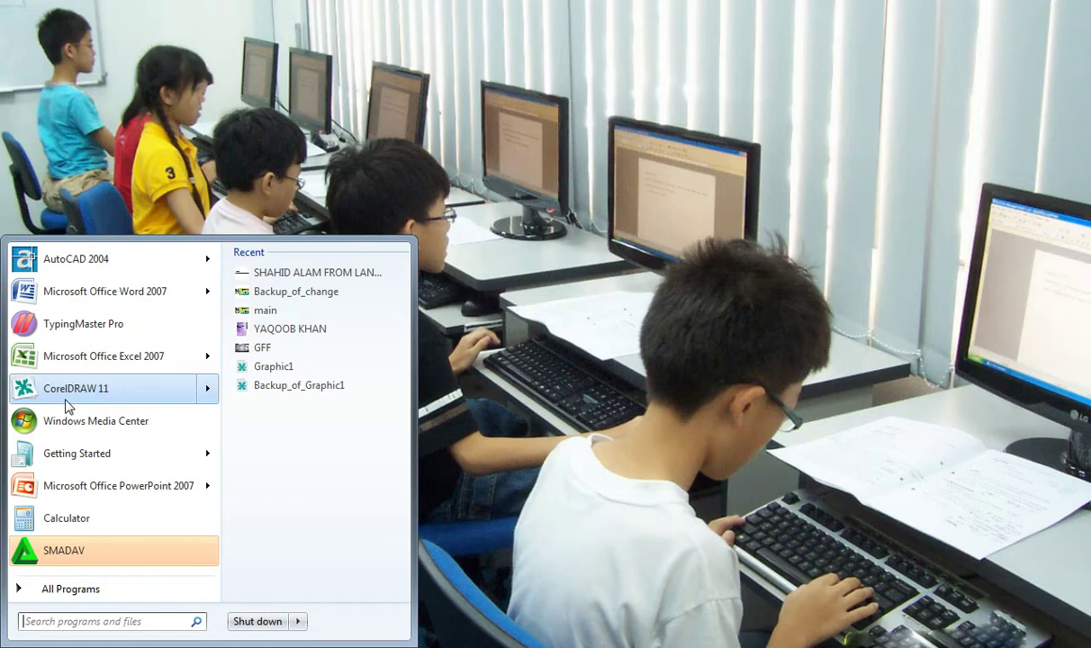
Launch CorelDRAW 11 from the Corel Graphics Suite 11 folder under All Programs
click(75, 589)
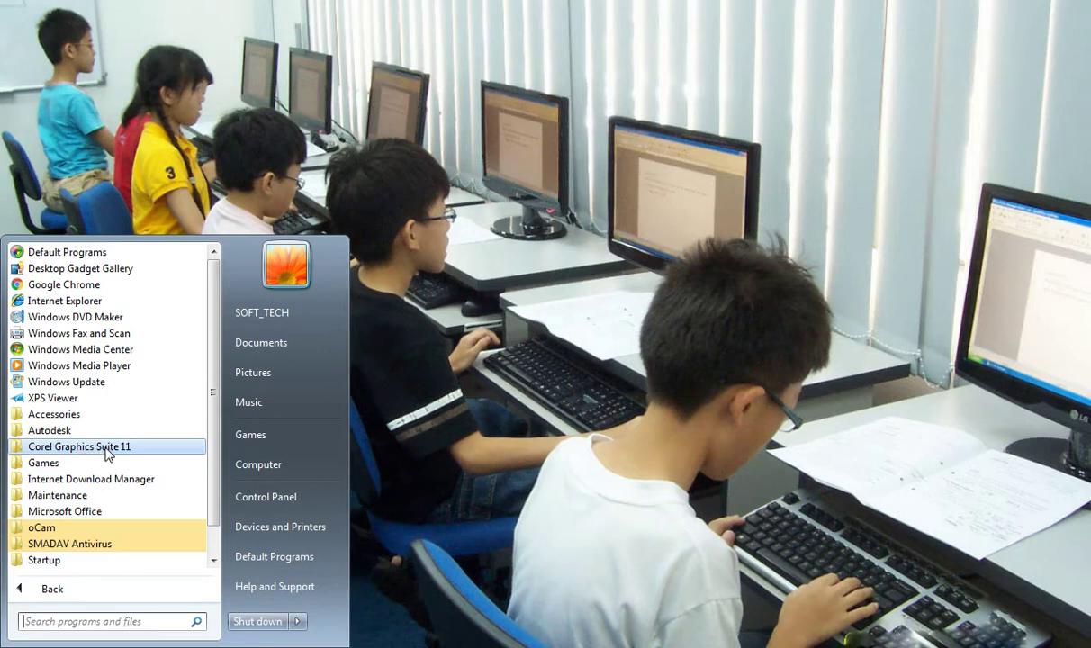
click(106, 450)
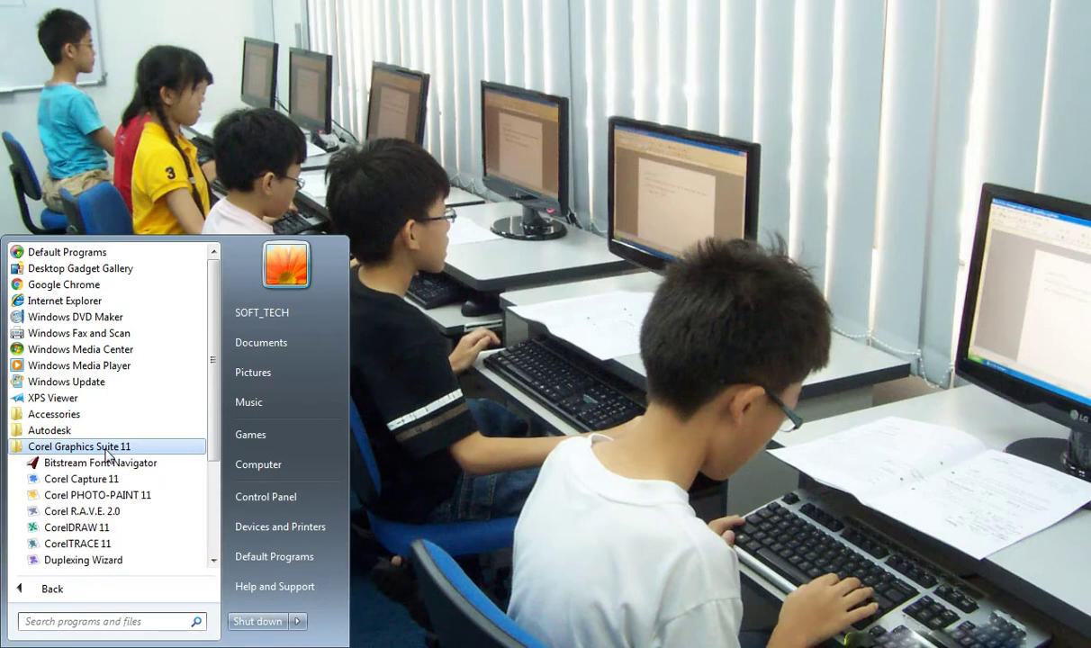
click(104, 531)
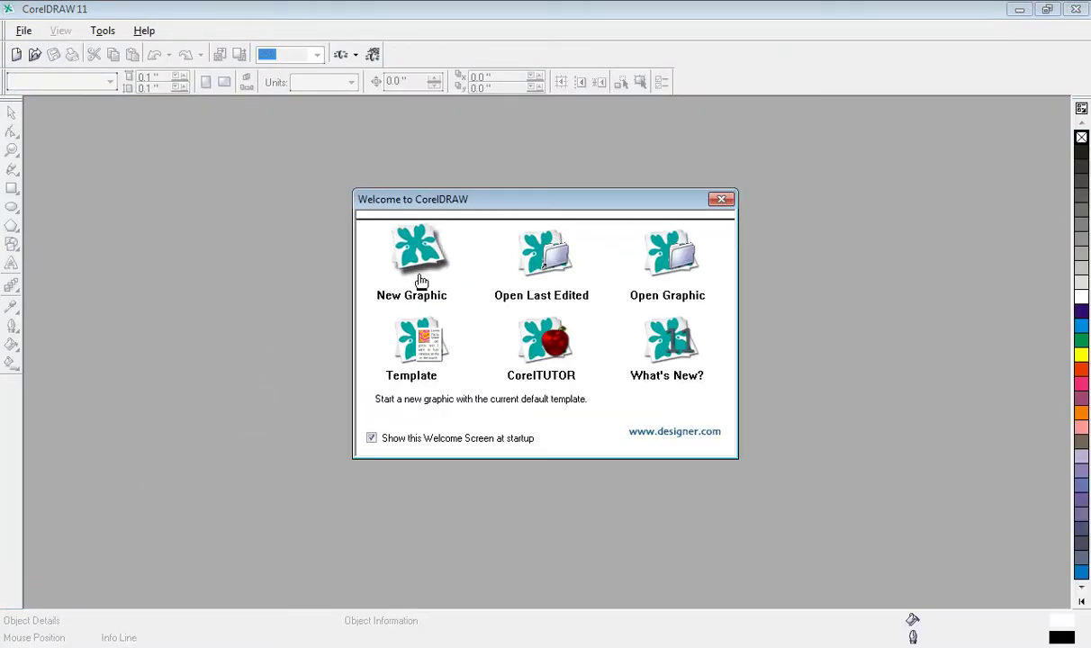
Start a new blank graphic with an A4 landscape page
click(419, 259)
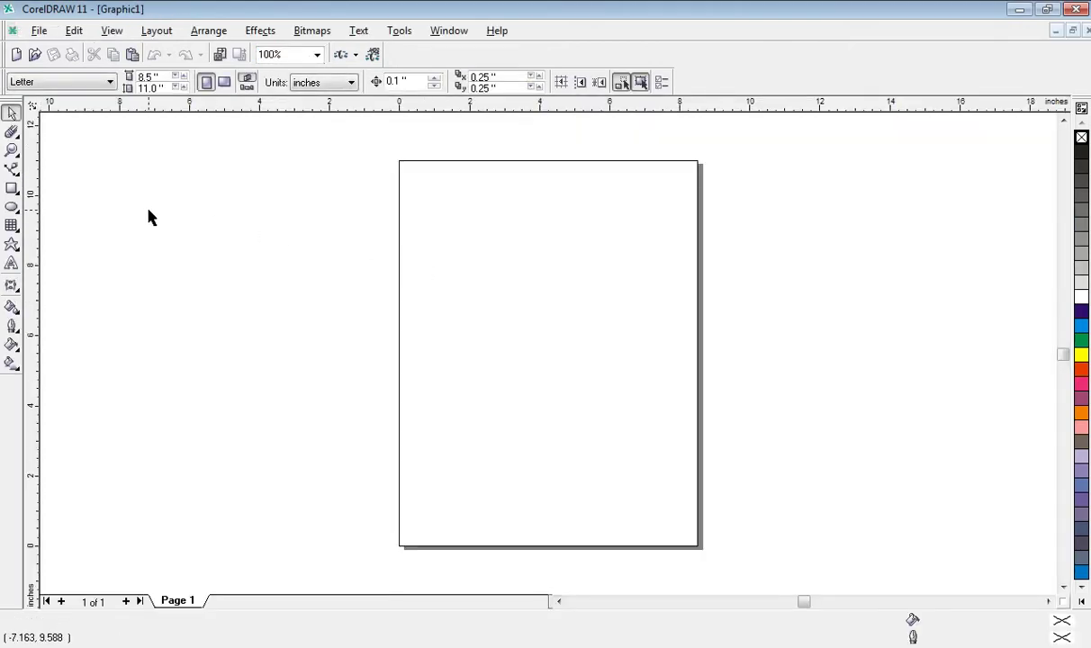
click(112, 83)
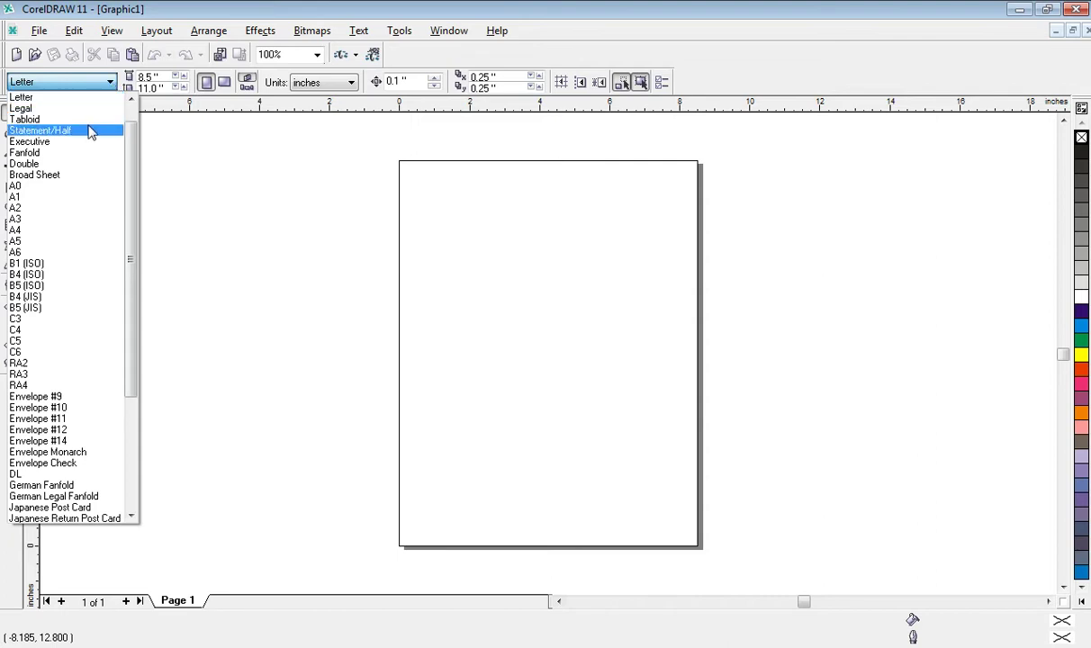
click(49, 231)
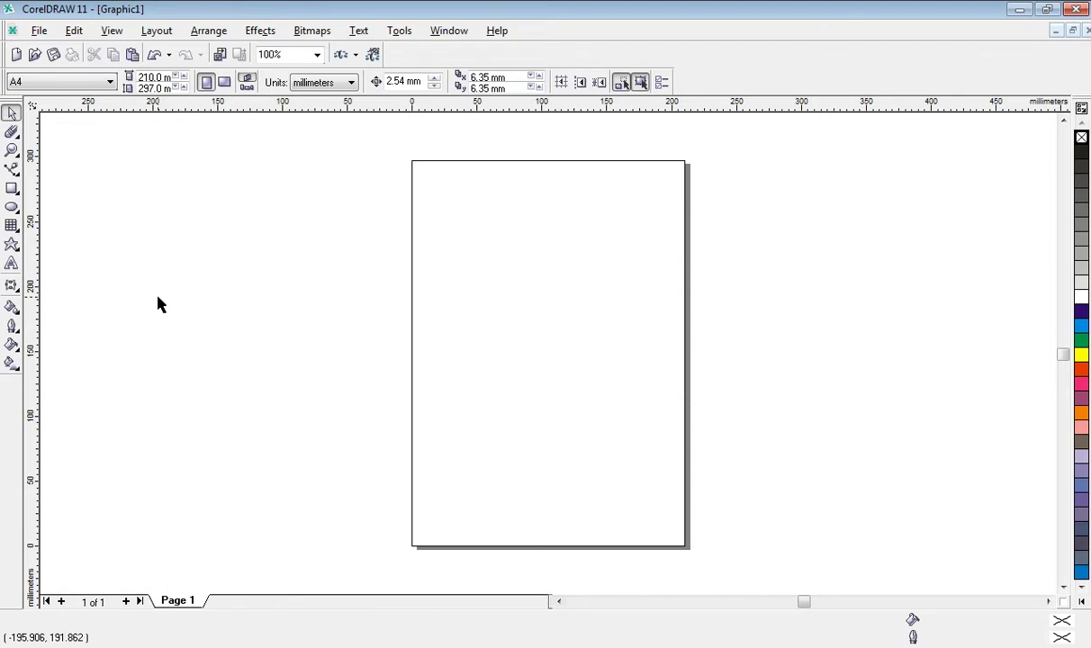
click(224, 82)
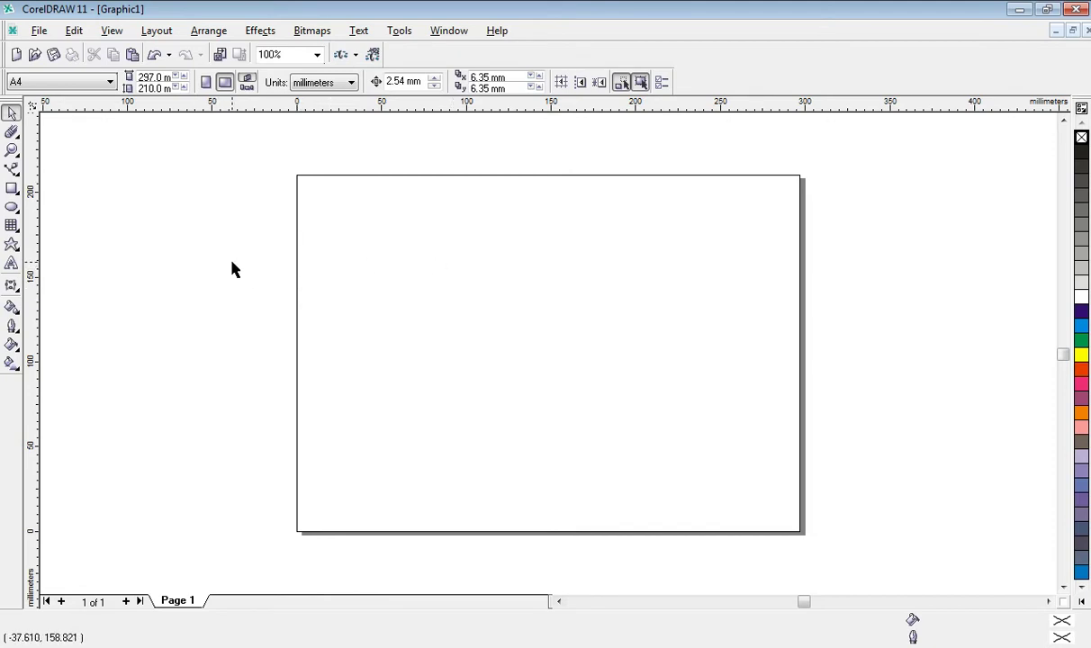
click(12, 188)
Draw a rectangle in the upper-left of the page and fill it Powder Blue
mouse_move(318, 225)
mouse_down()
mouse_move(663, 387)
mouse_move(569, 360)
mouse_up()
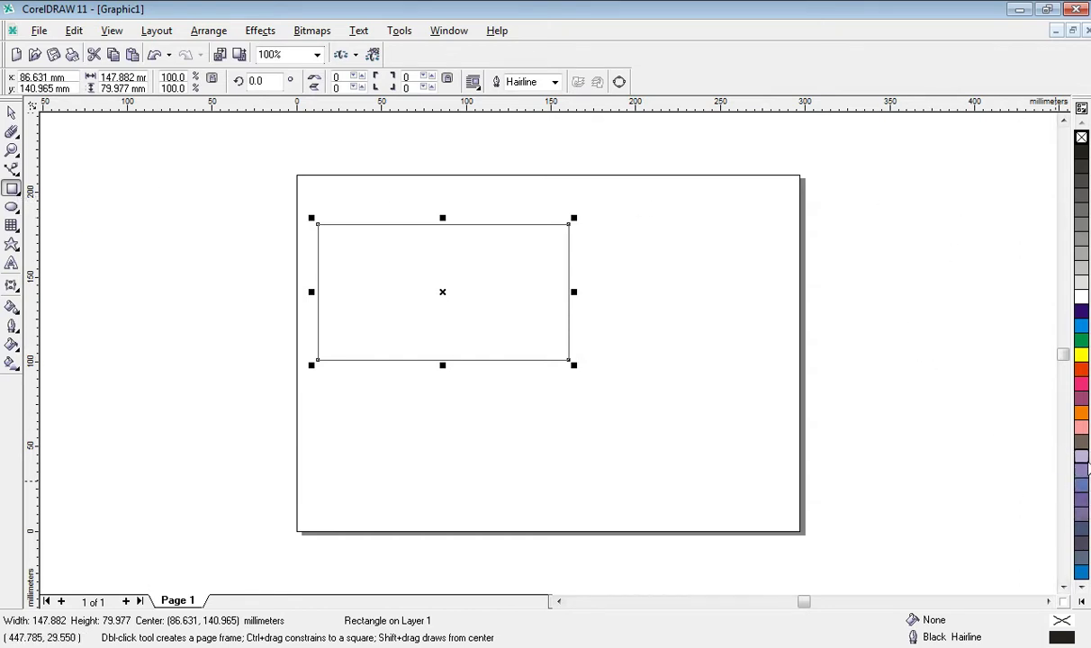
click(1081, 457)
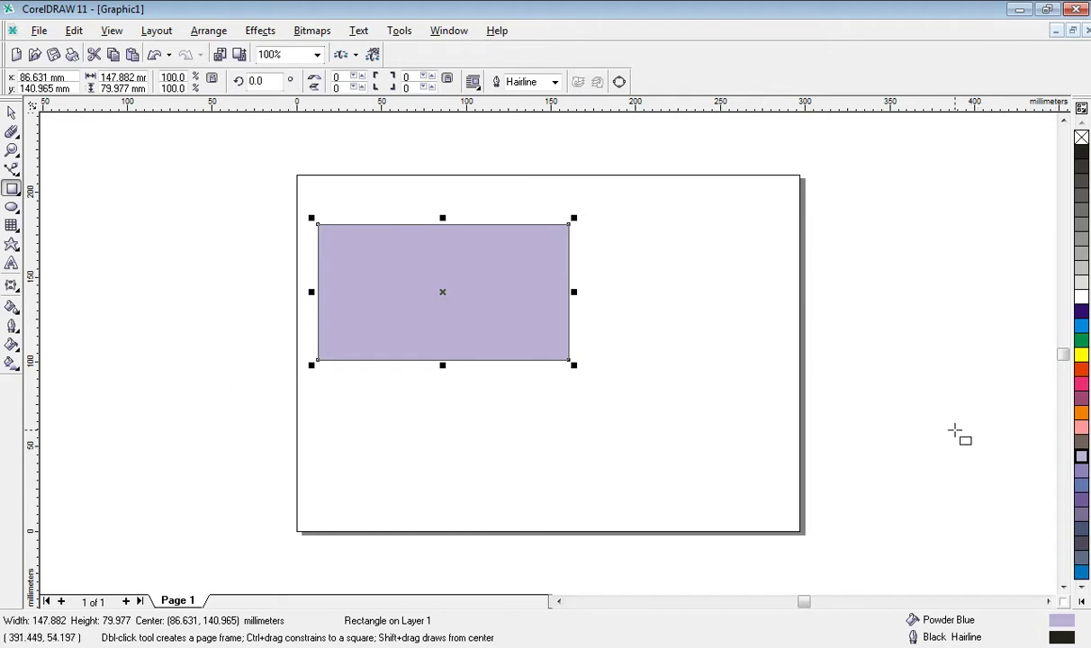
scroll(491, 326, up, 2)
scroll(498, 331, down, 2)
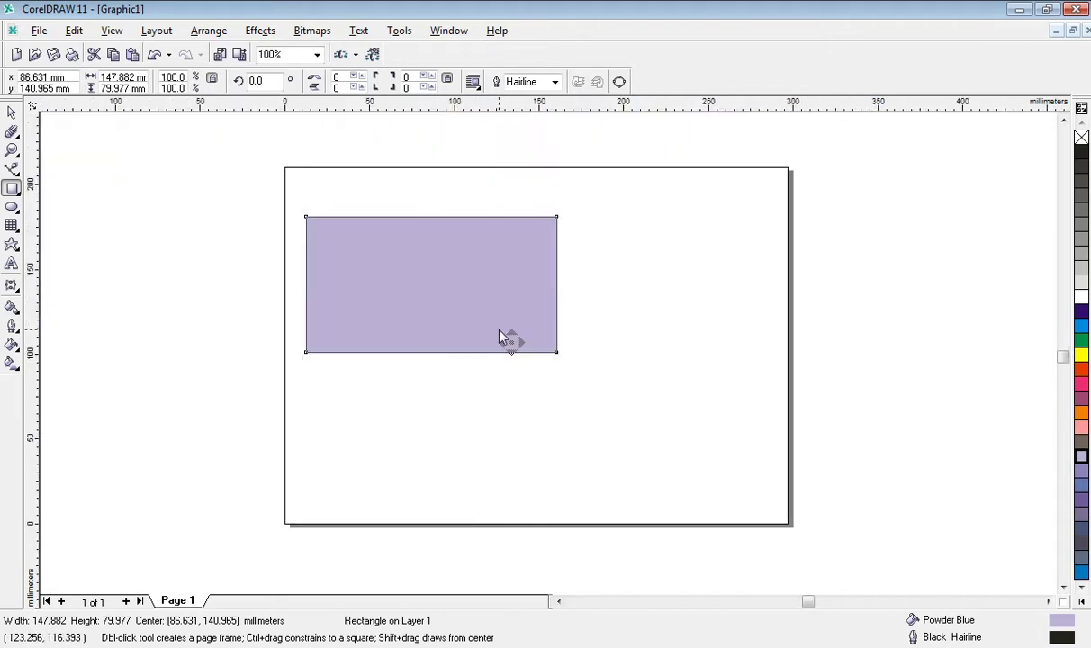
scroll(496, 324, up, 1)
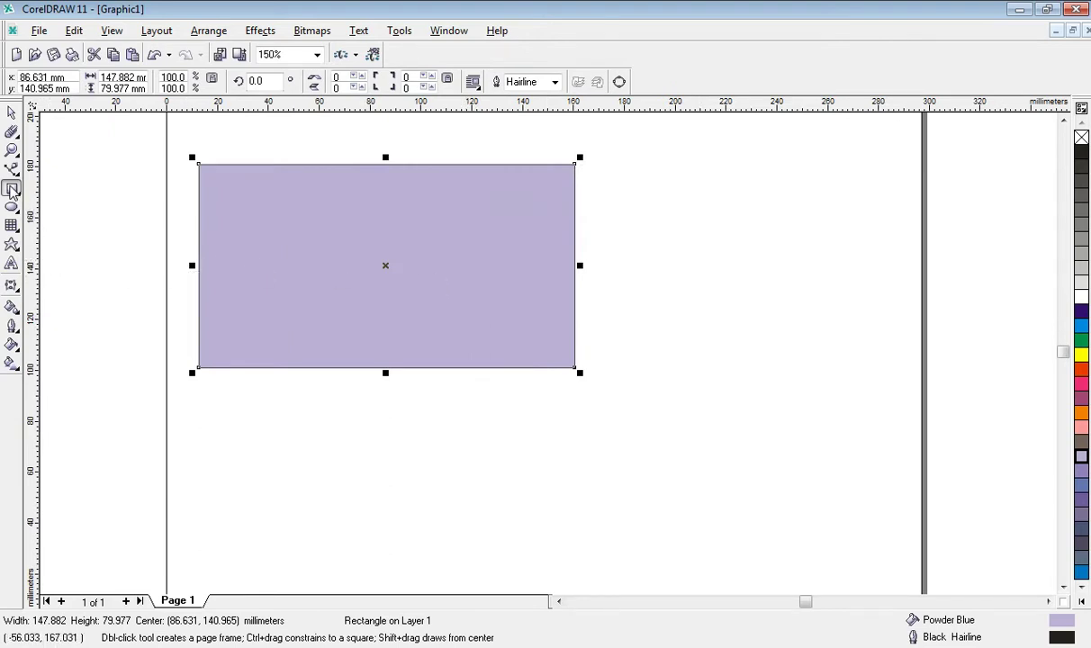
Draw a second rectangle right of the first with corner roundness 31
mouse_move(642, 208)
mouse_down()
mouse_move(725, 289)
mouse_move(791, 312)
mouse_up()
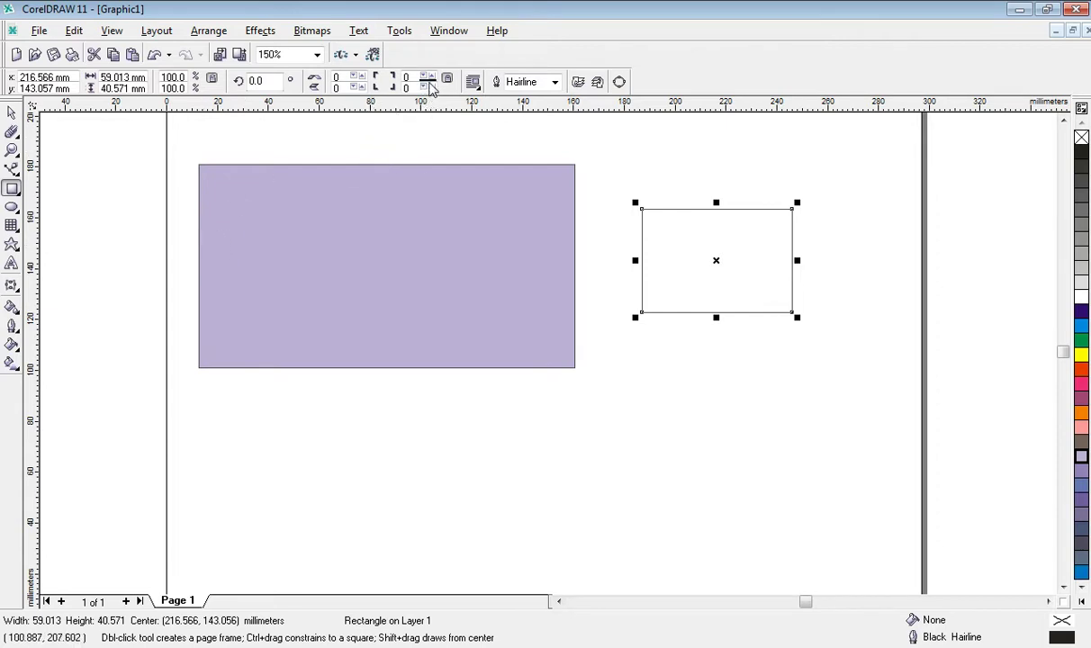
click(431, 78)
click(431, 78)
click(431, 77)
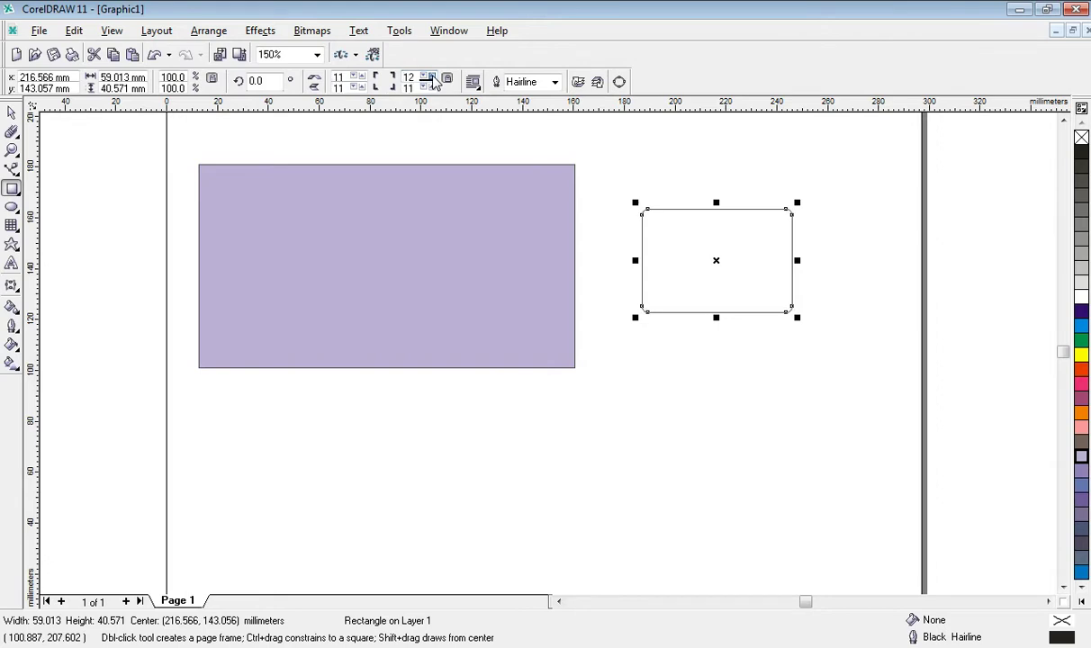
click(431, 76)
click(431, 77)
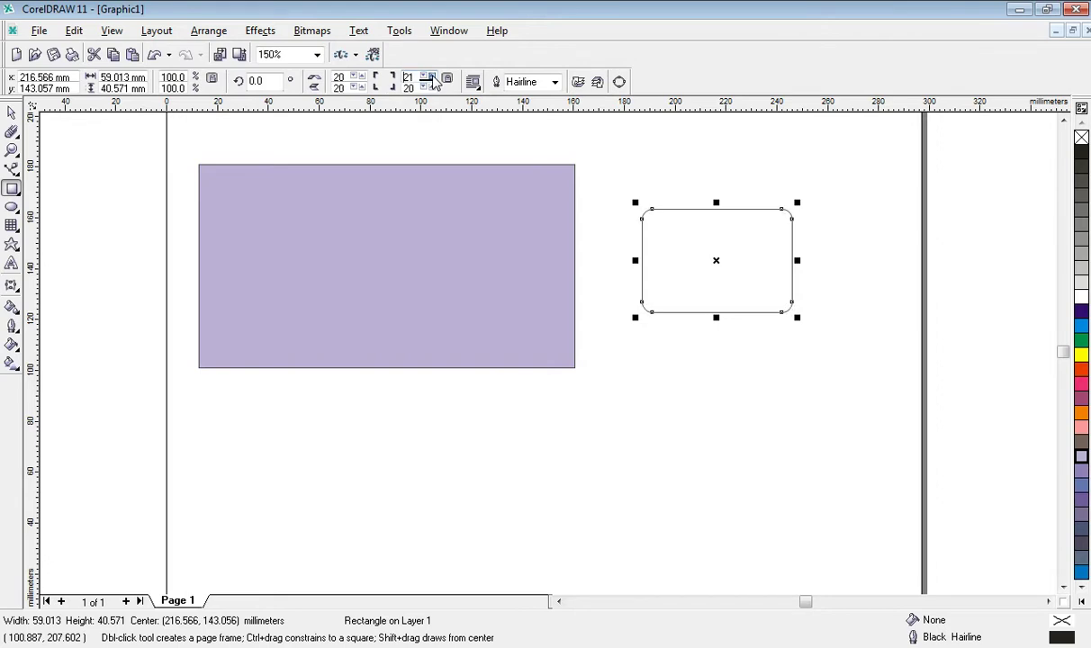
click(431, 77)
click(431, 77)
click(431, 78)
click(431, 78)
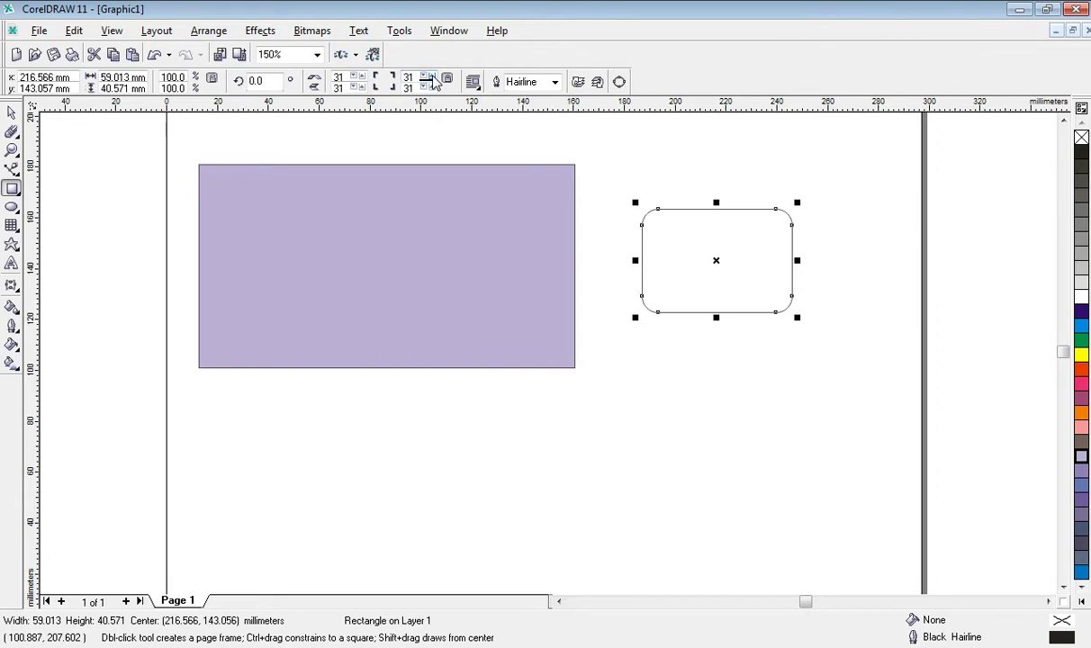
Fill the rounded rectangle Cyan with an 8 pt 10% Black outline
click(1080, 326)
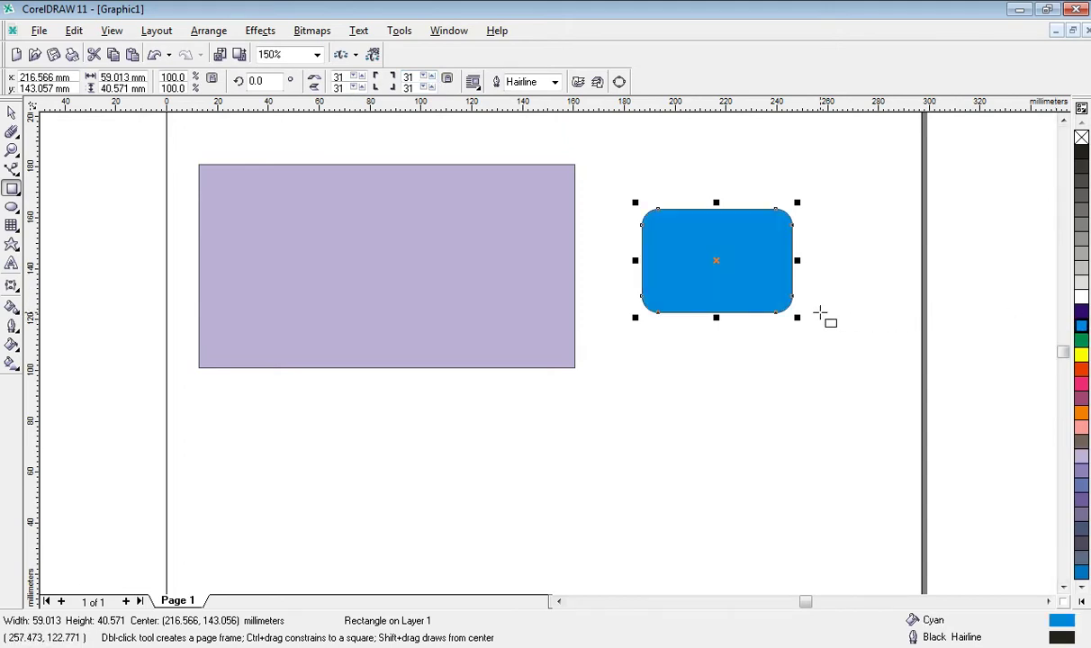
click(555, 82)
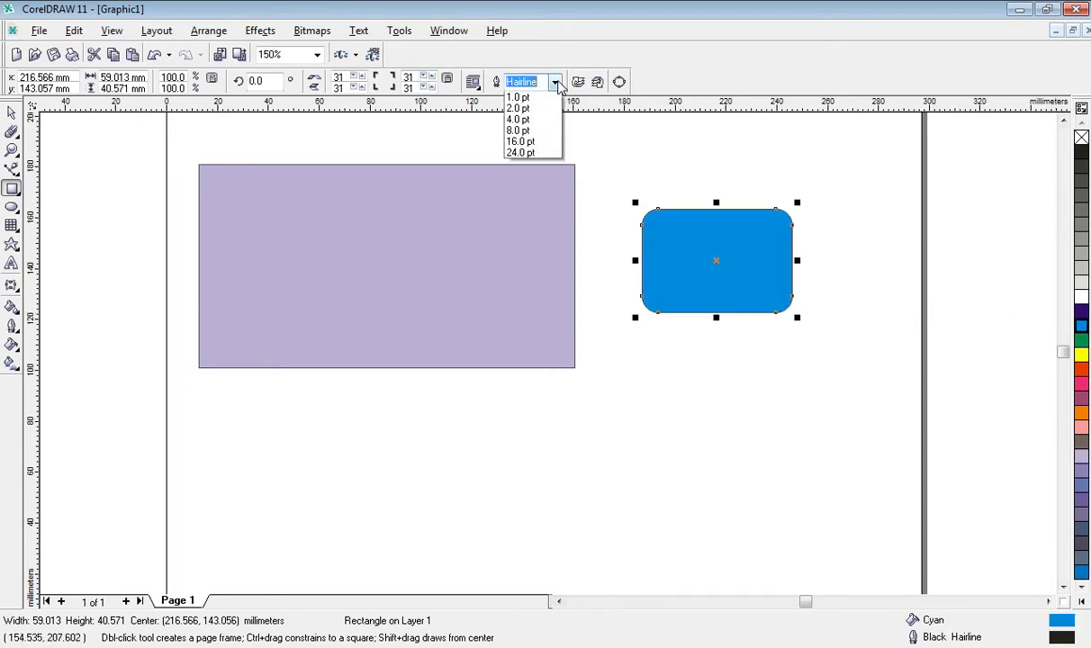
click(520, 164)
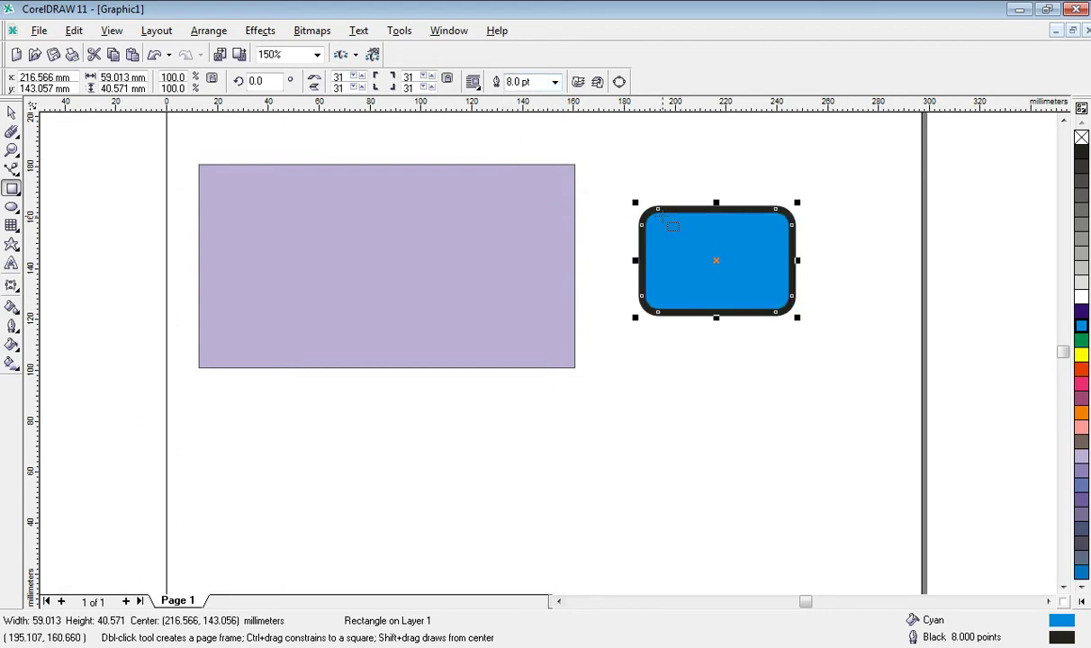
right_click(1080, 299)
right_click(1081, 286)
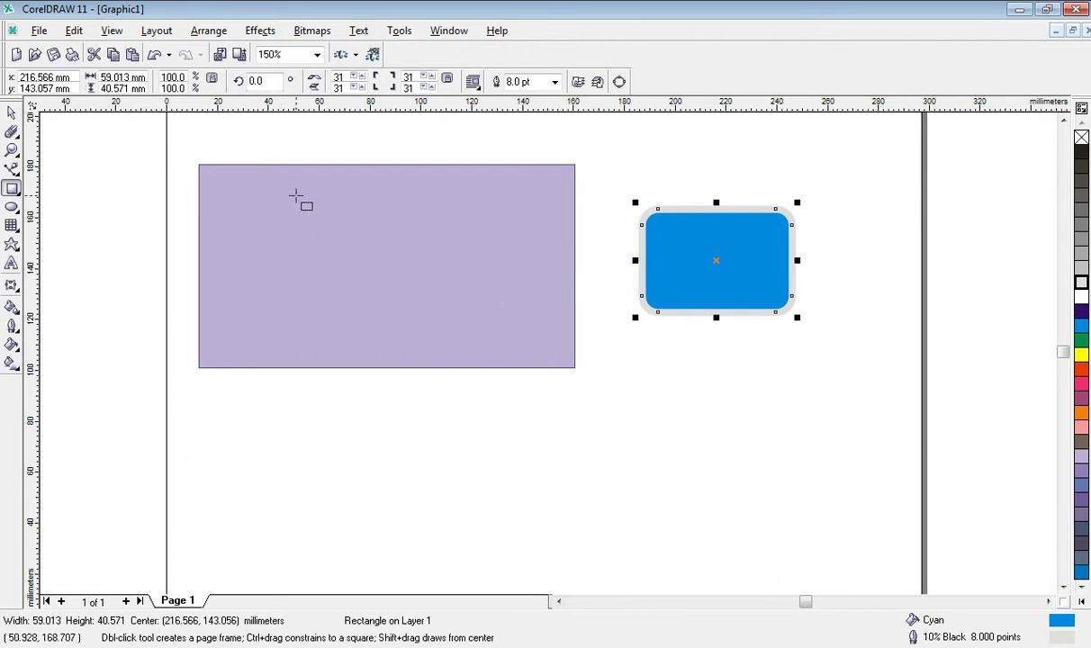
PowerClip the cyan rounded rectangle inside the powder blue rectangle
click(267, 38)
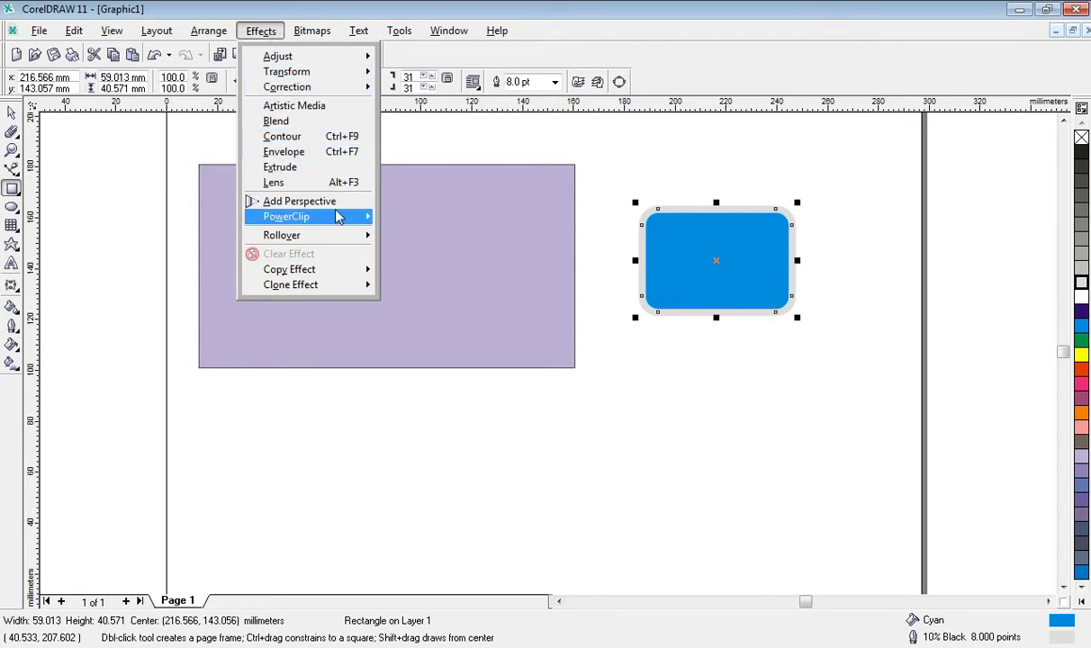
mouse_move(286, 217)
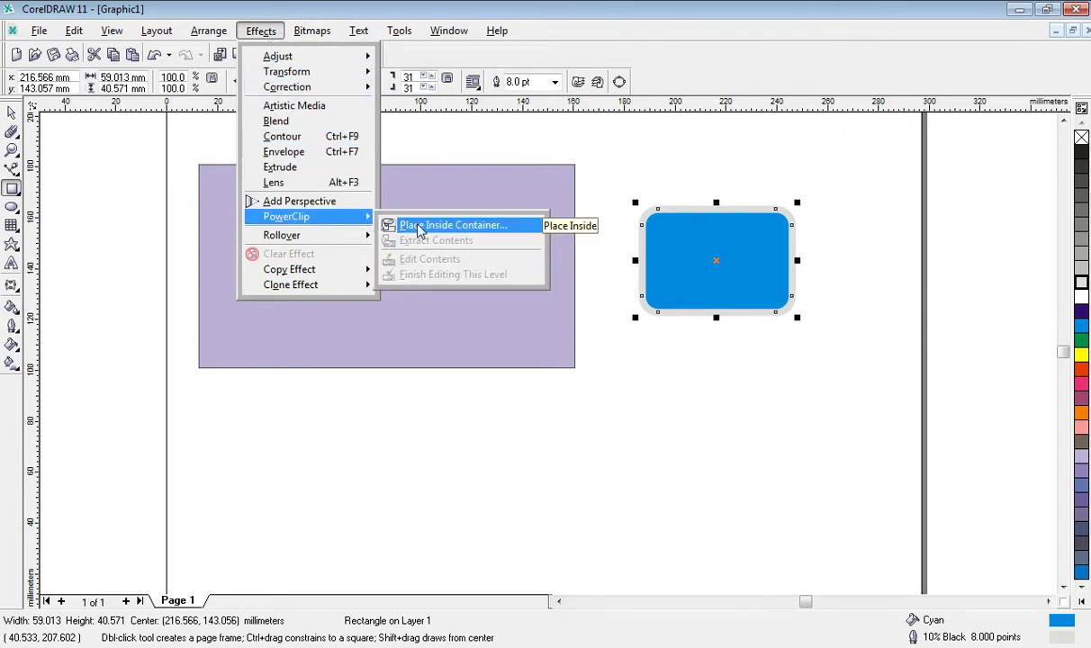
click(400, 225)
click(405, 230)
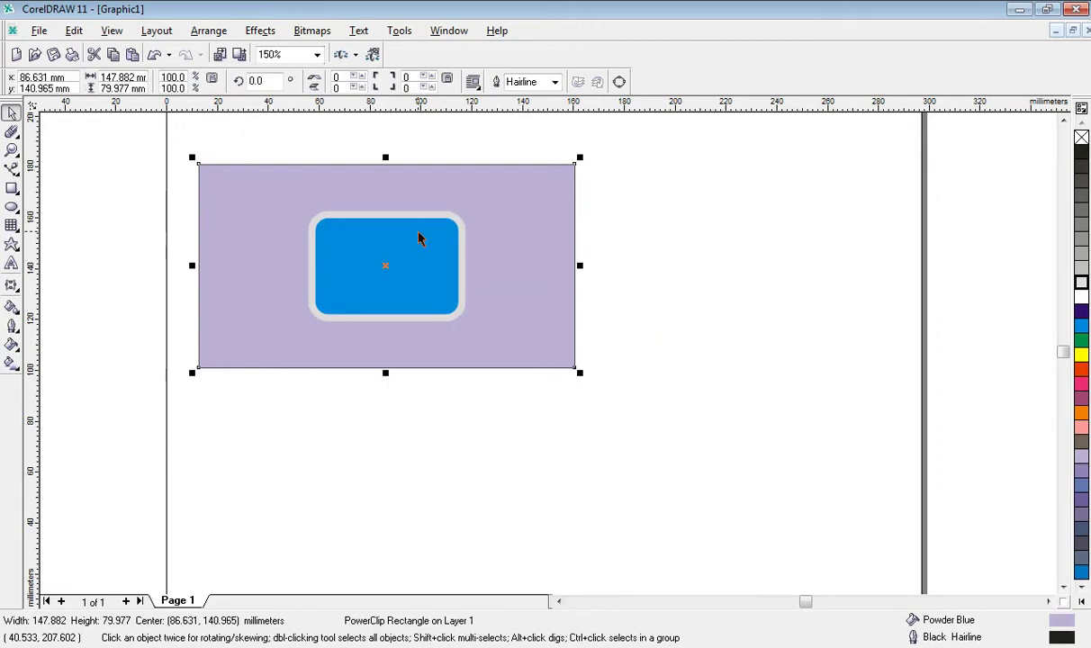
Edit the PowerClip contents, shifting the cyan shape right so it's cut at the edge
click(261, 32)
mouse_move(287, 217)
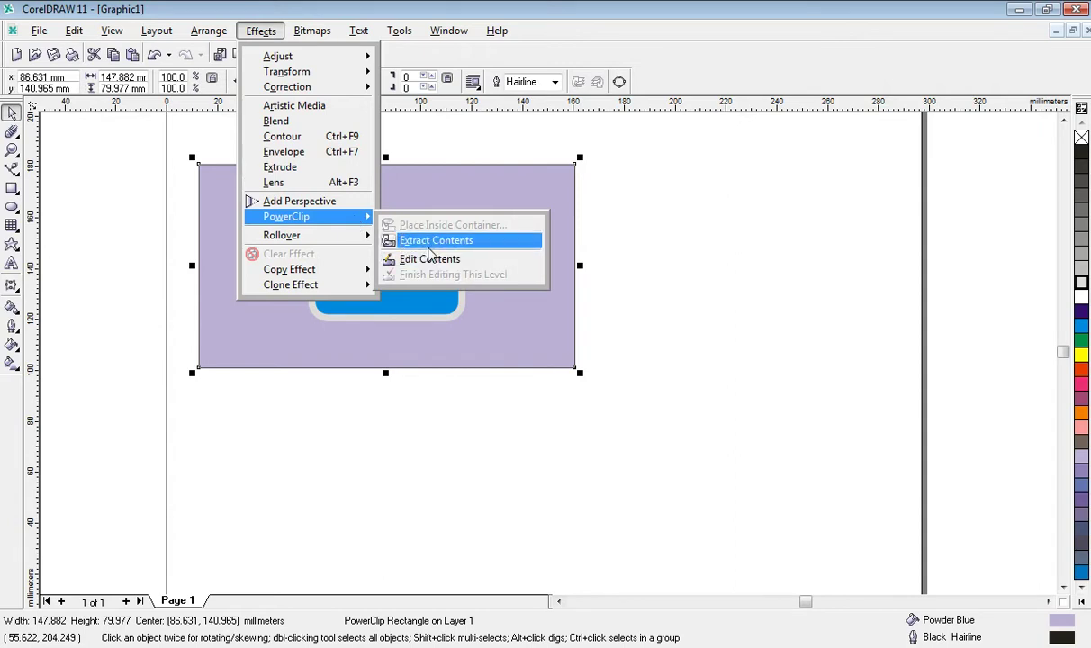
click(432, 258)
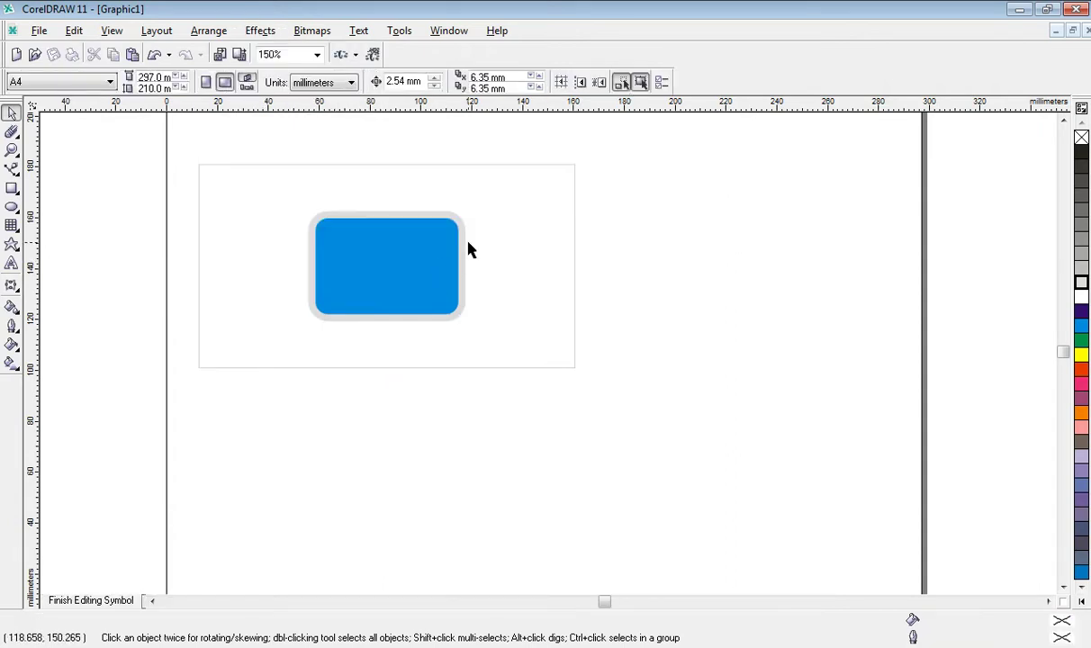
drag(393, 261, 545, 260)
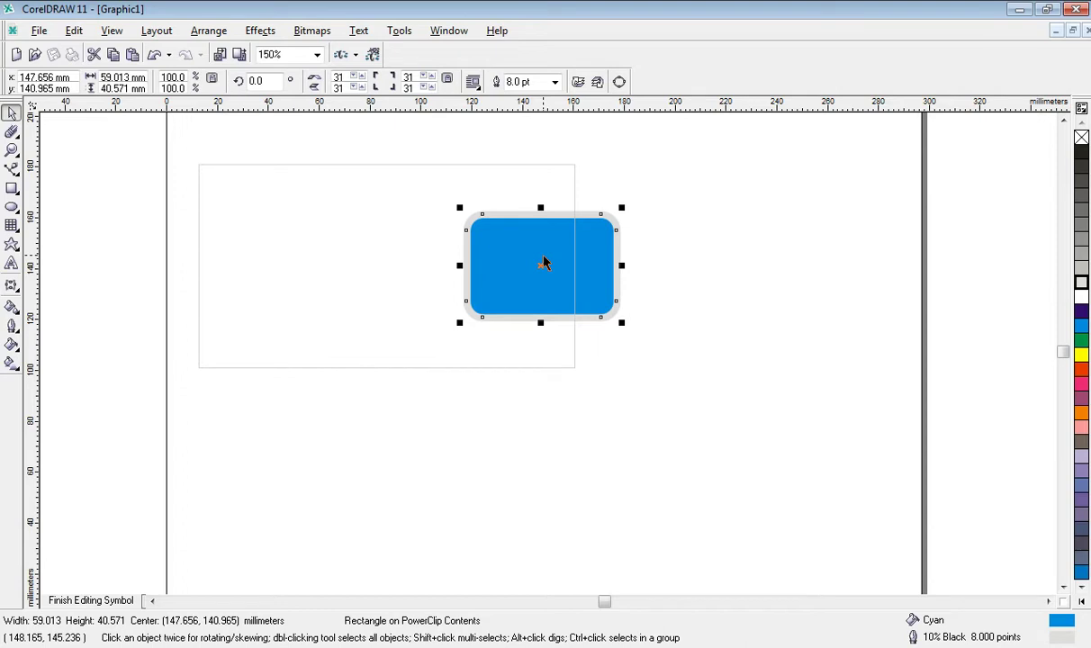
click(256, 36)
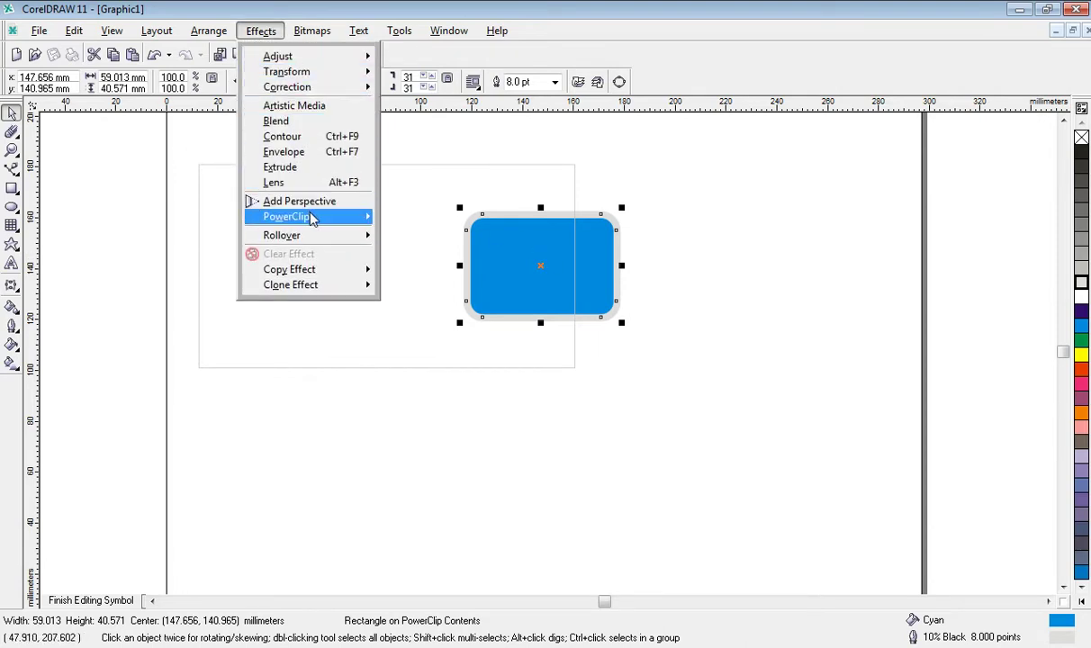
mouse_move(286, 216)
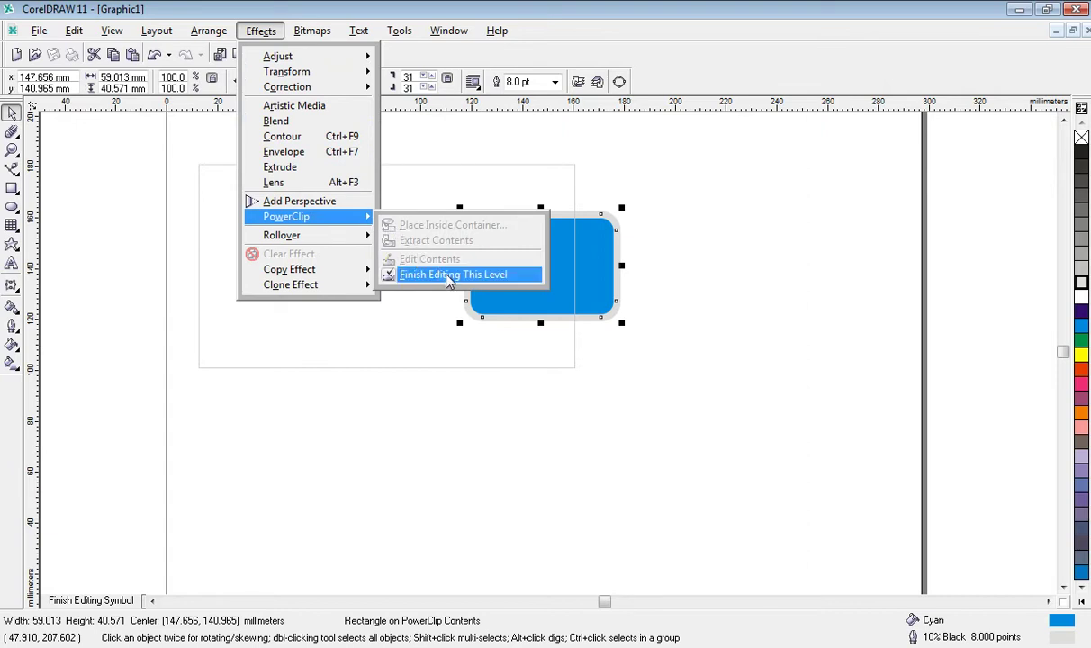
click(450, 275)
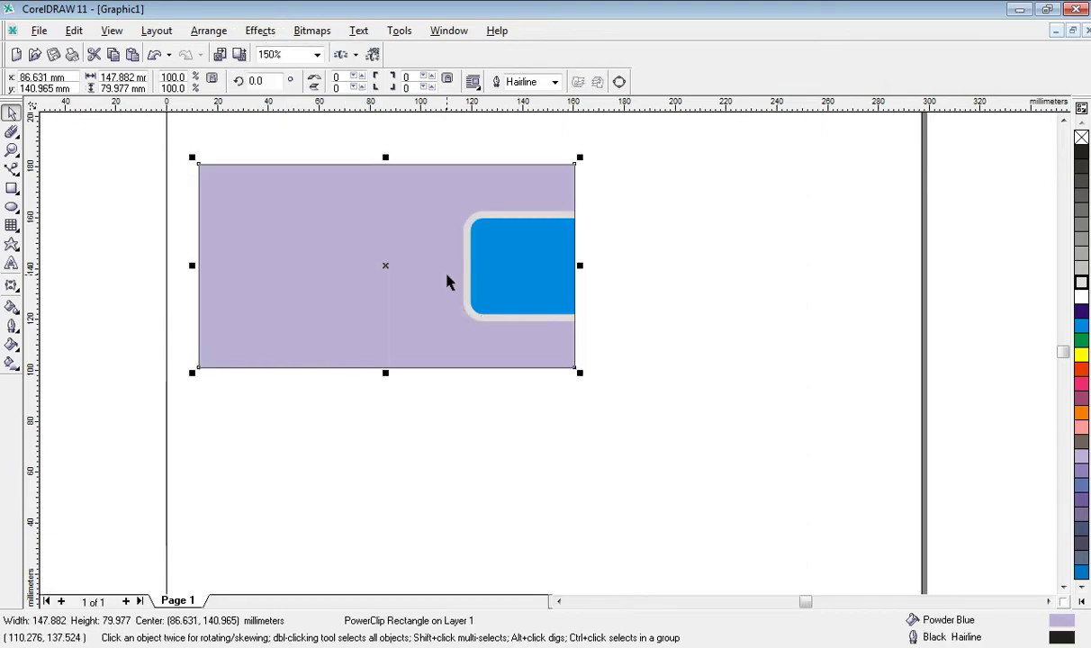
click(608, 261)
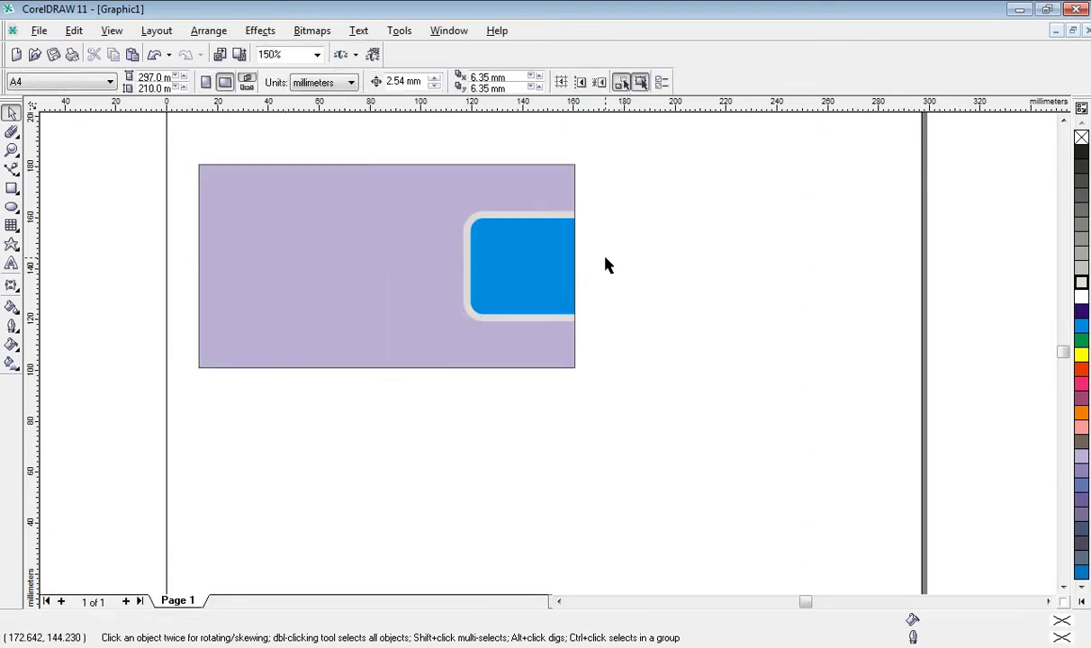
Add the text SOFT_TECH below the panel and set it in Arial Black
click(12, 264)
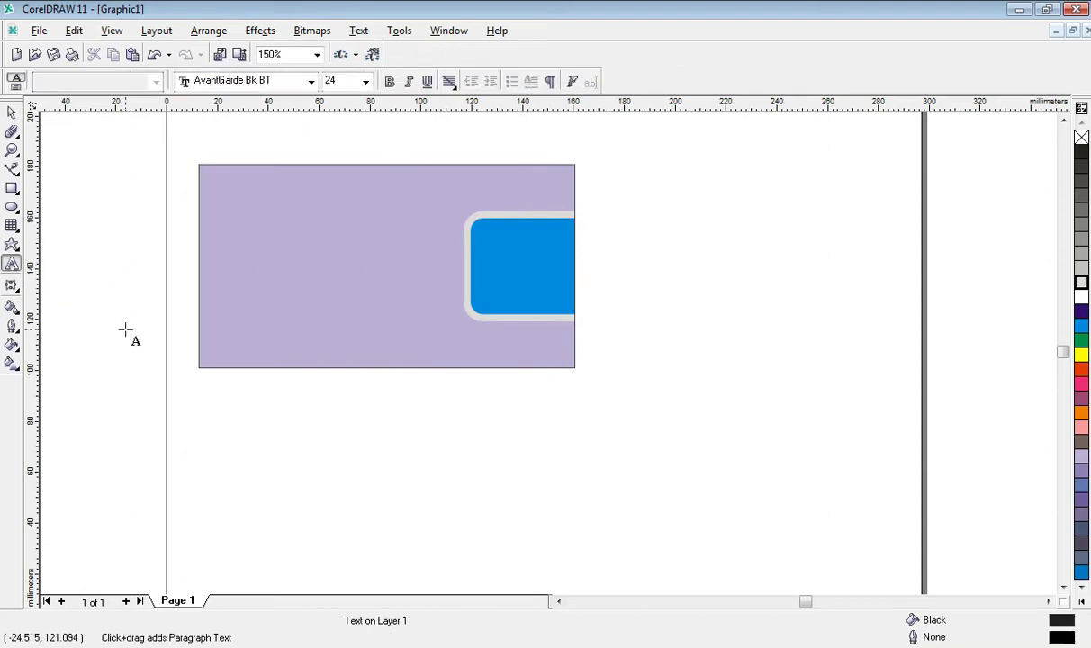
click(301, 436)
text(SOF)
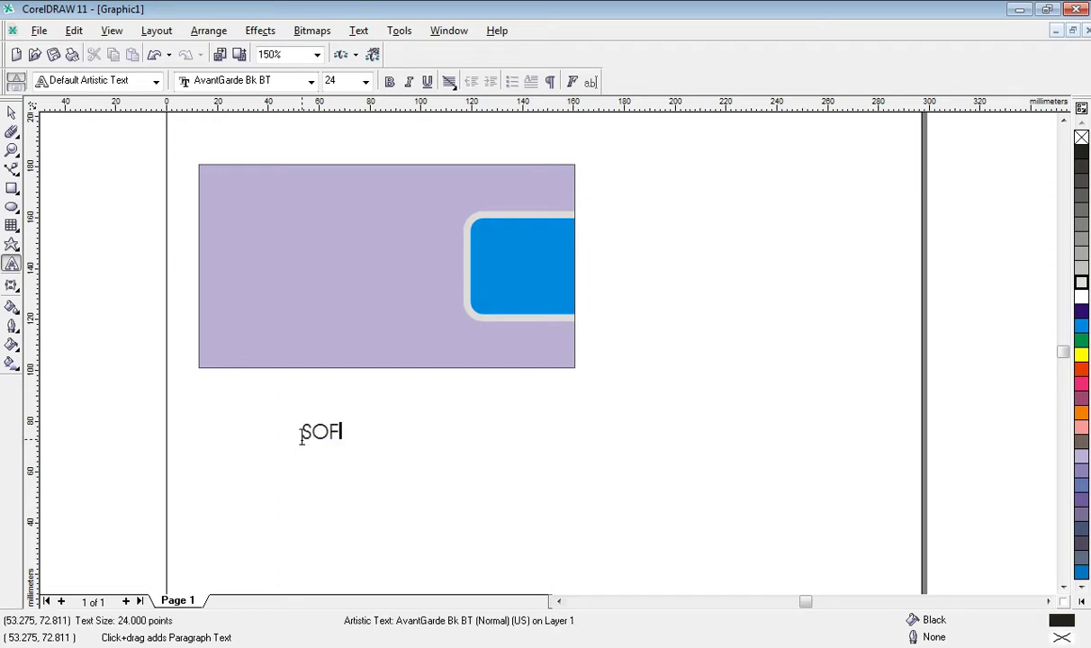
text(T TECH)
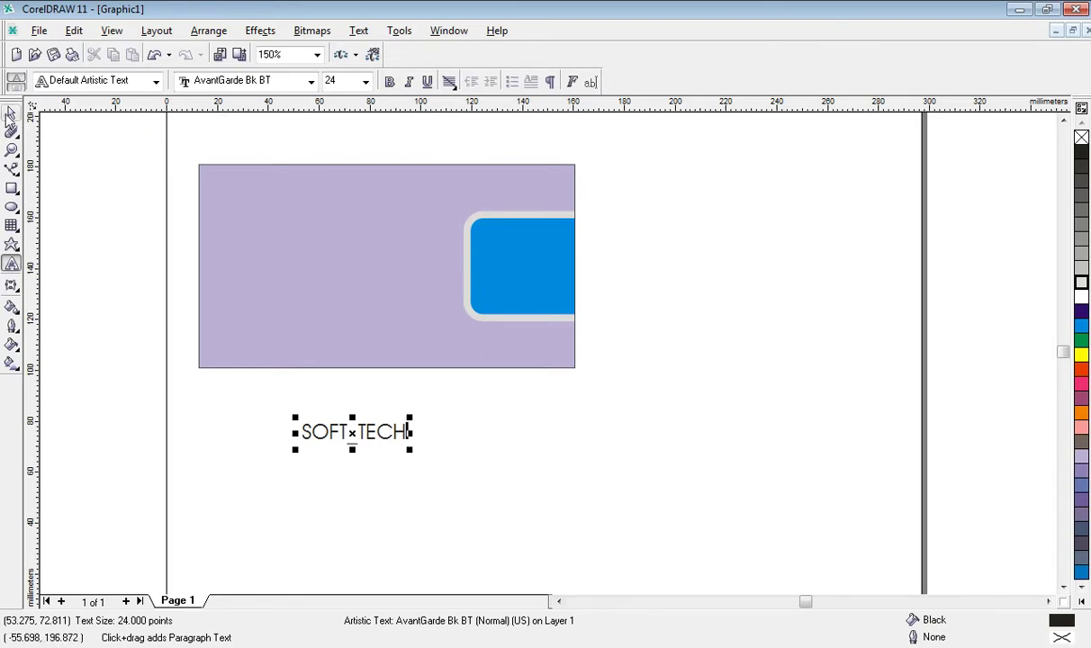
click(10, 113)
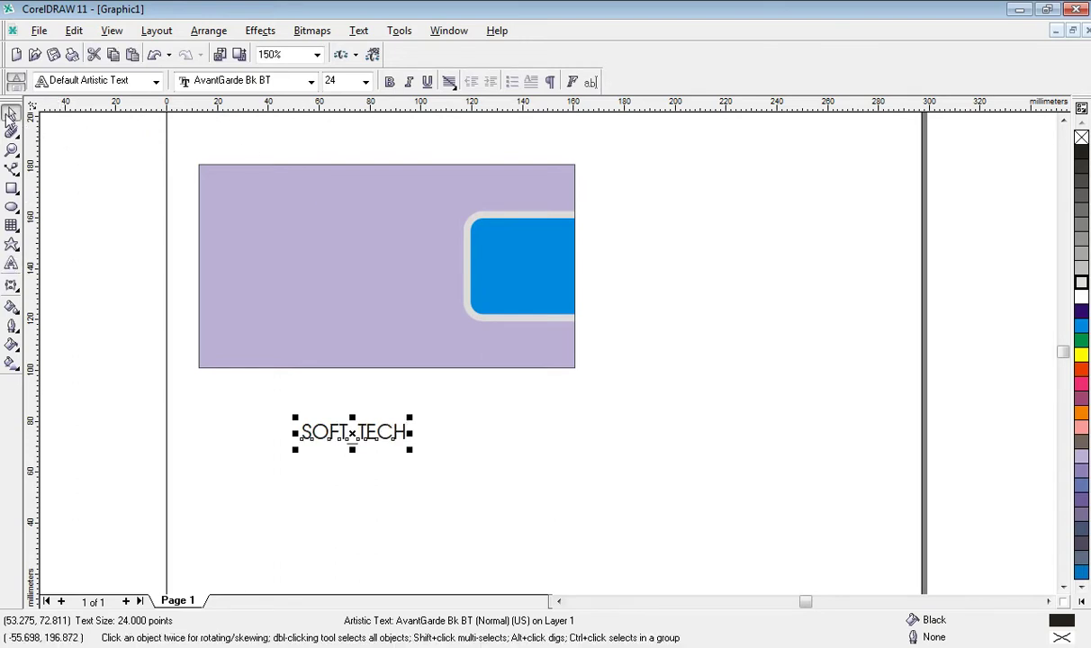
click(310, 82)
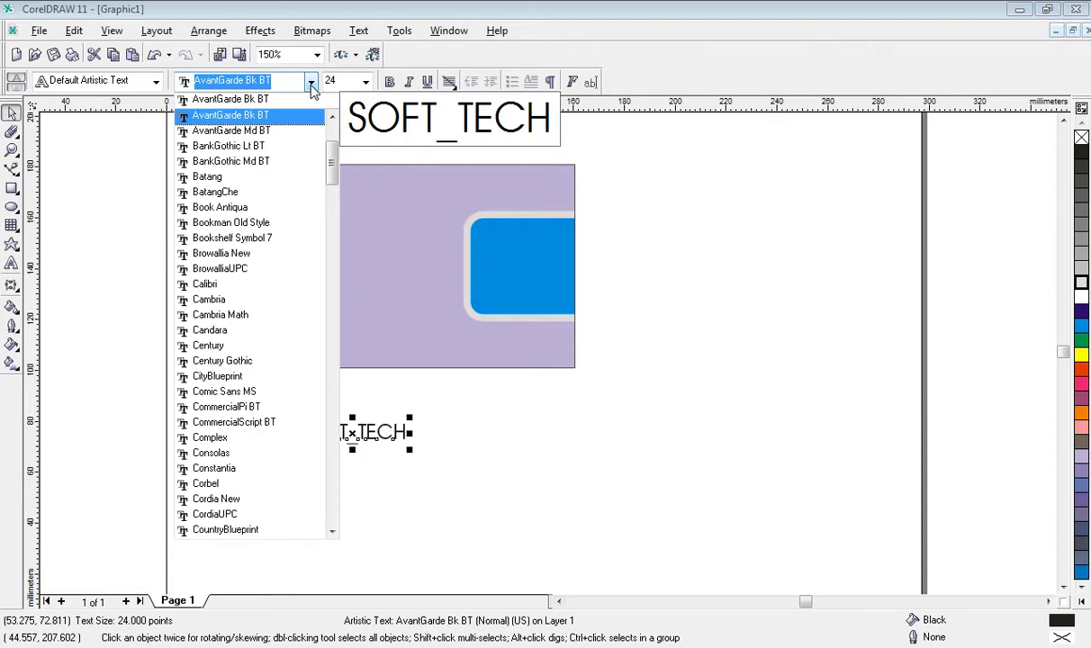
text(Arabic Typesetting)
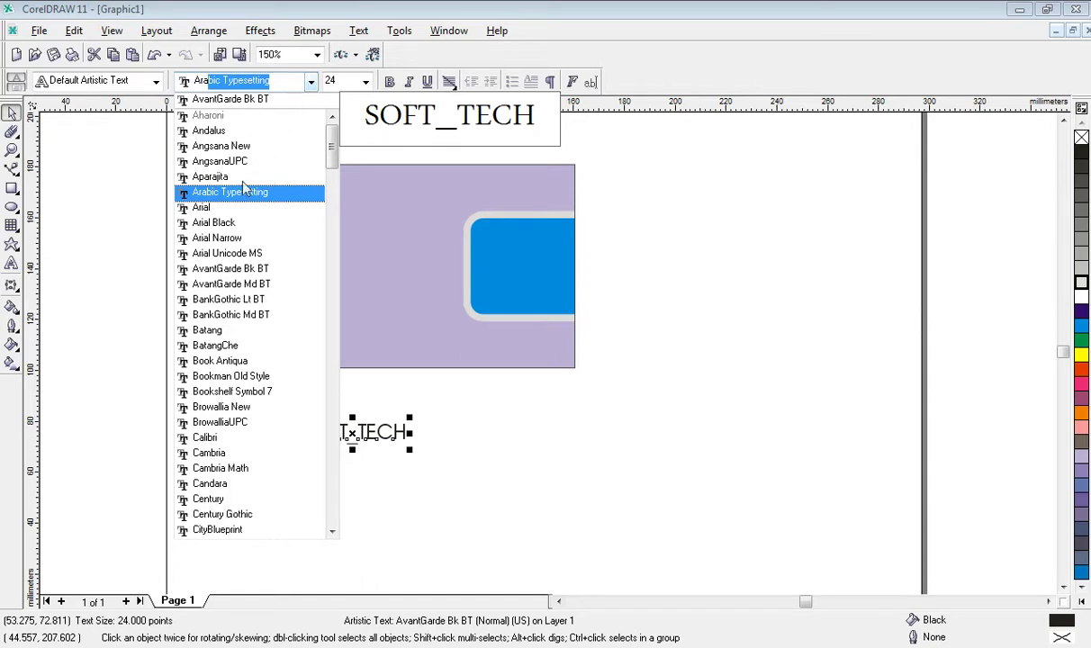
click(216, 222)
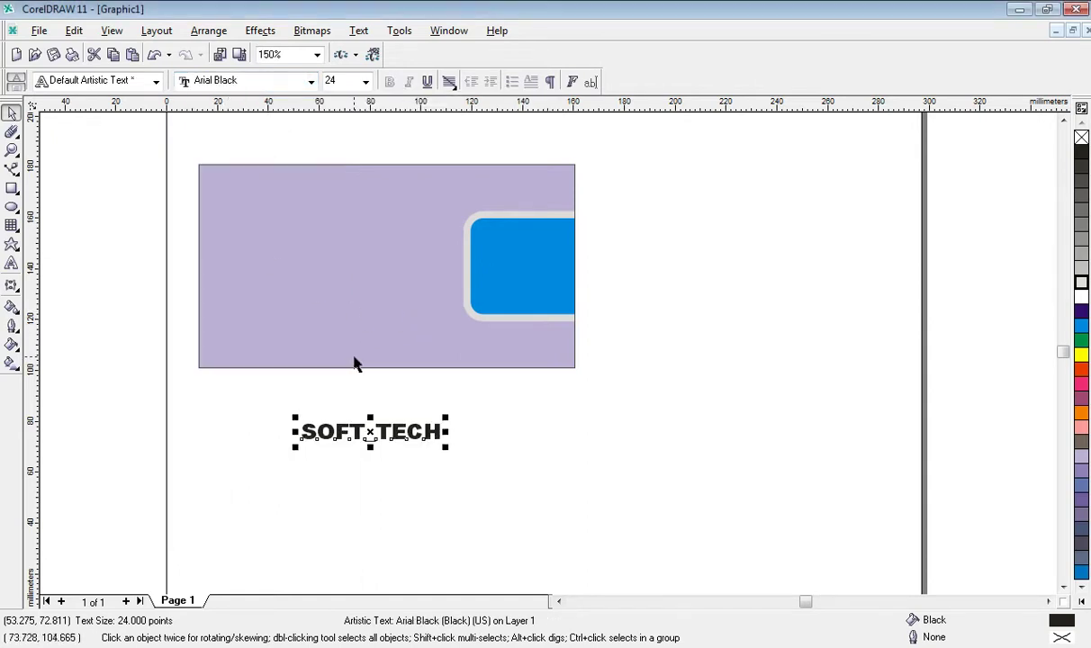
Enlarge SOFT_TECH to about 103.8 pt under the panel, with white fill and black outline
drag(447, 416, 674, 322)
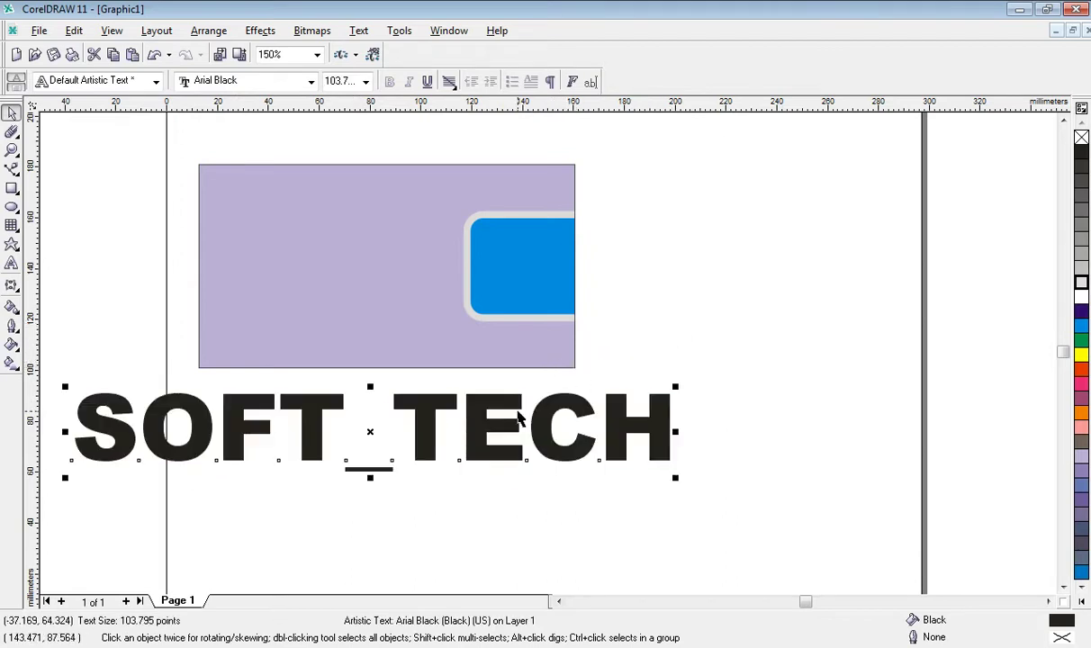
drag(369, 432, 459, 430)
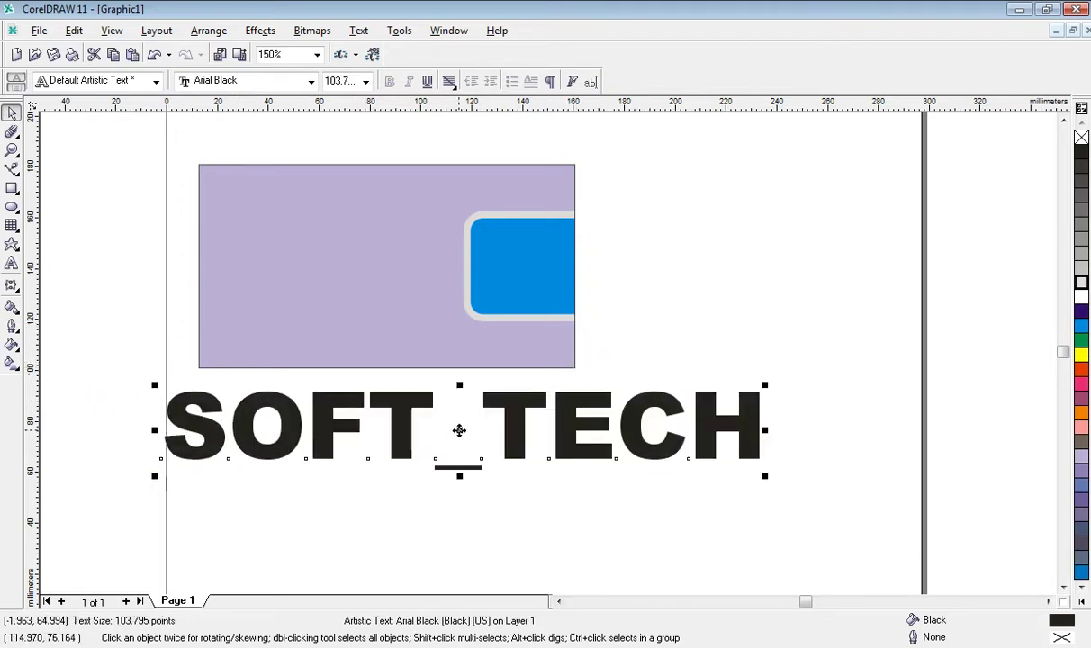
click(1081, 298)
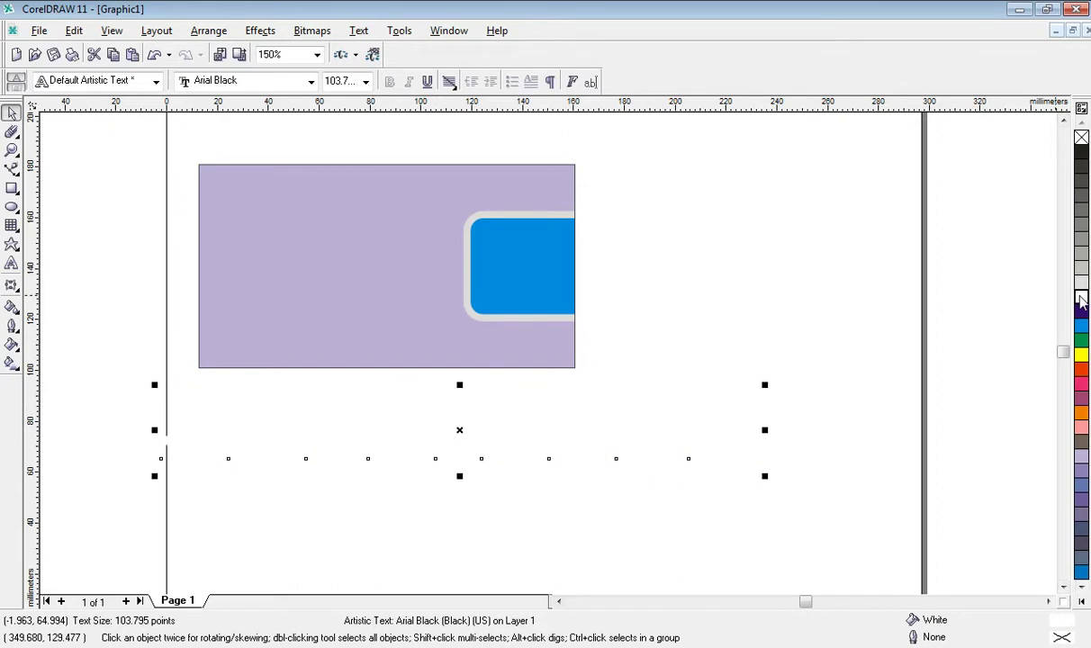
right_click(1081, 155)
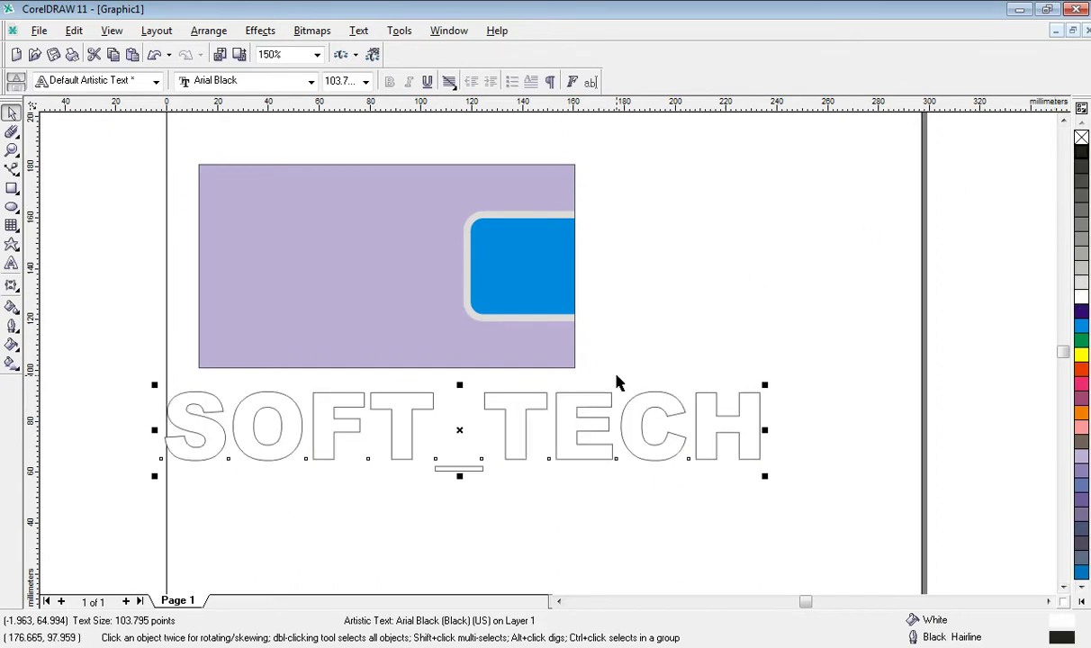
drag(458, 430, 496, 429)
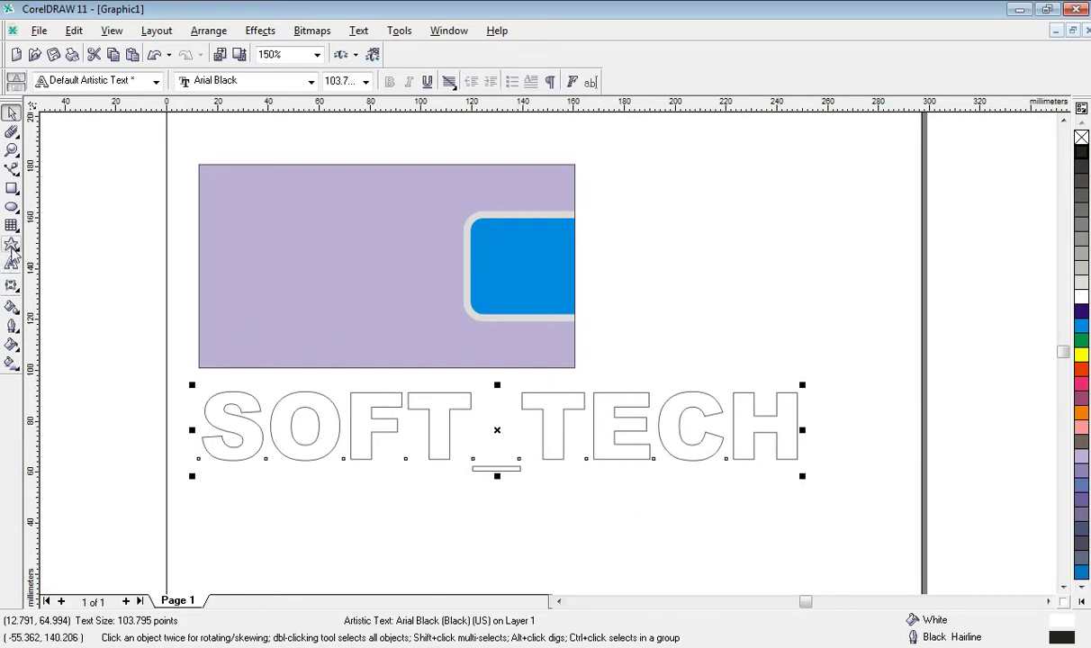
Draw a wide Yellow rectangle, about 116 × 28.8 mm, right of the panel
click(12, 188)
mouse_move(604, 210)
mouse_down()
mouse_move(869, 259)
mouse_move(898, 283)
mouse_up()
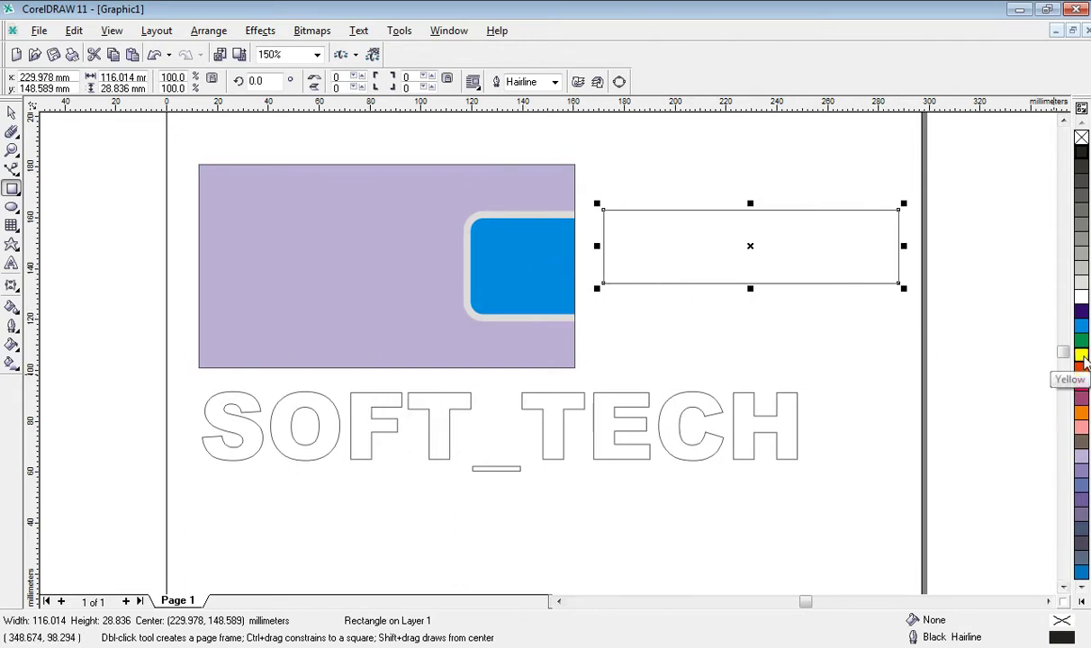
click(1082, 356)
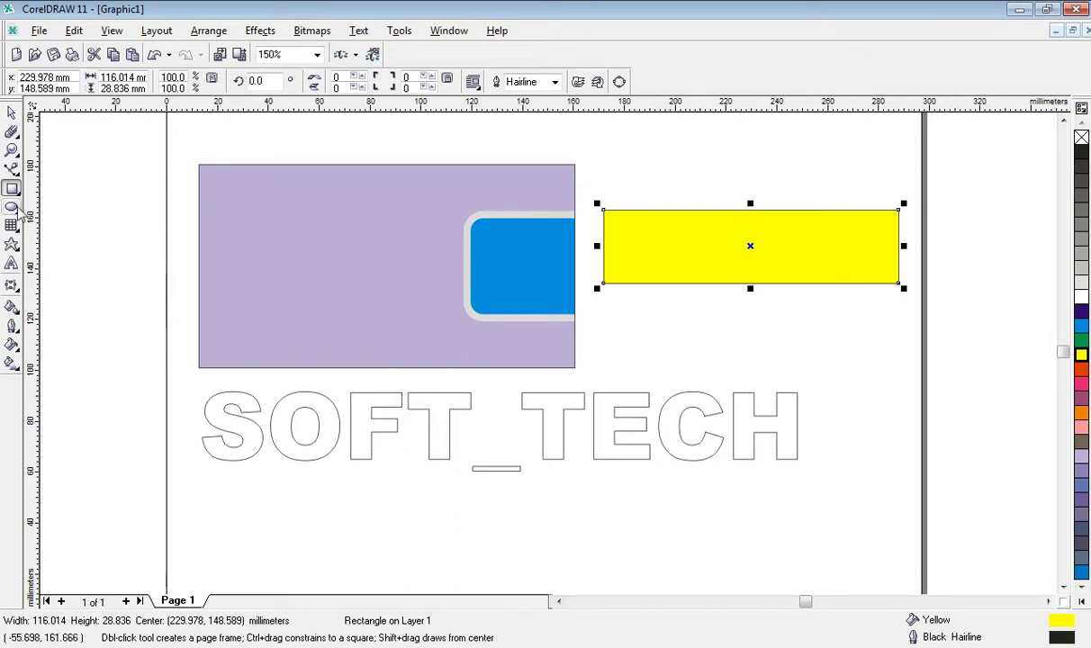
click(12, 169)
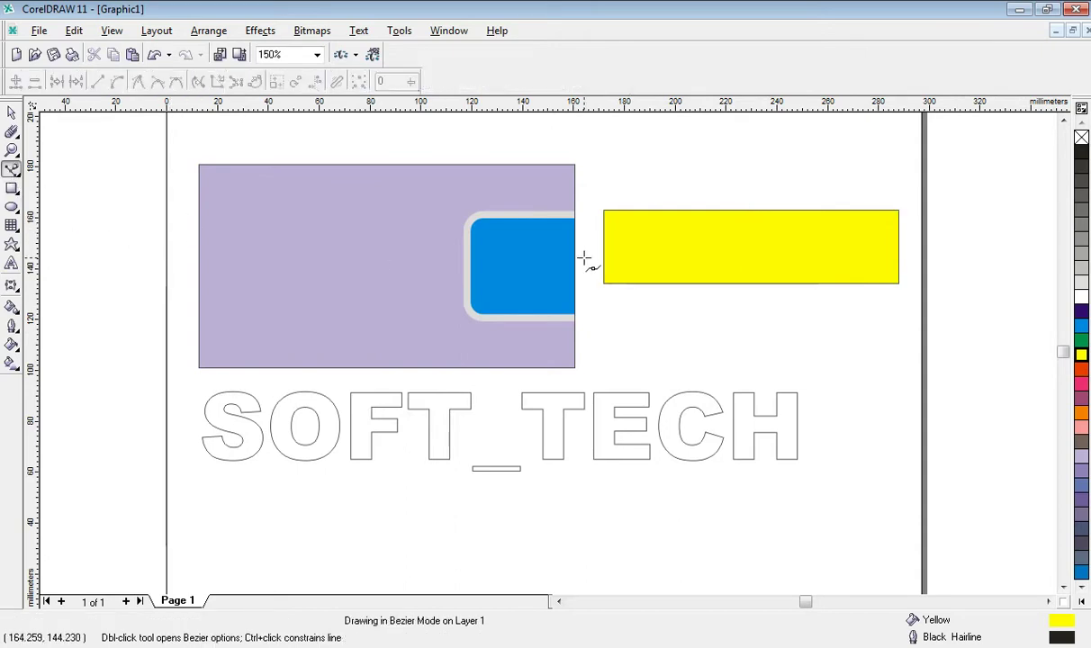
Draw a corner-to-corner line and three slanted lines from the yellow rectangle's top edge
click(603, 210)
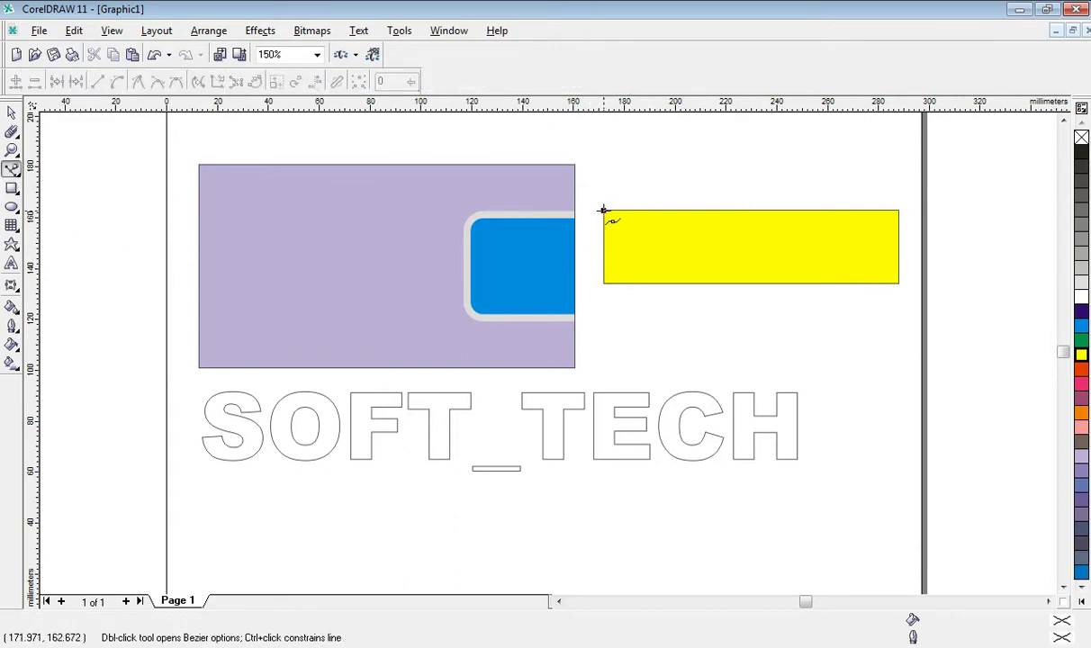
click(897, 284)
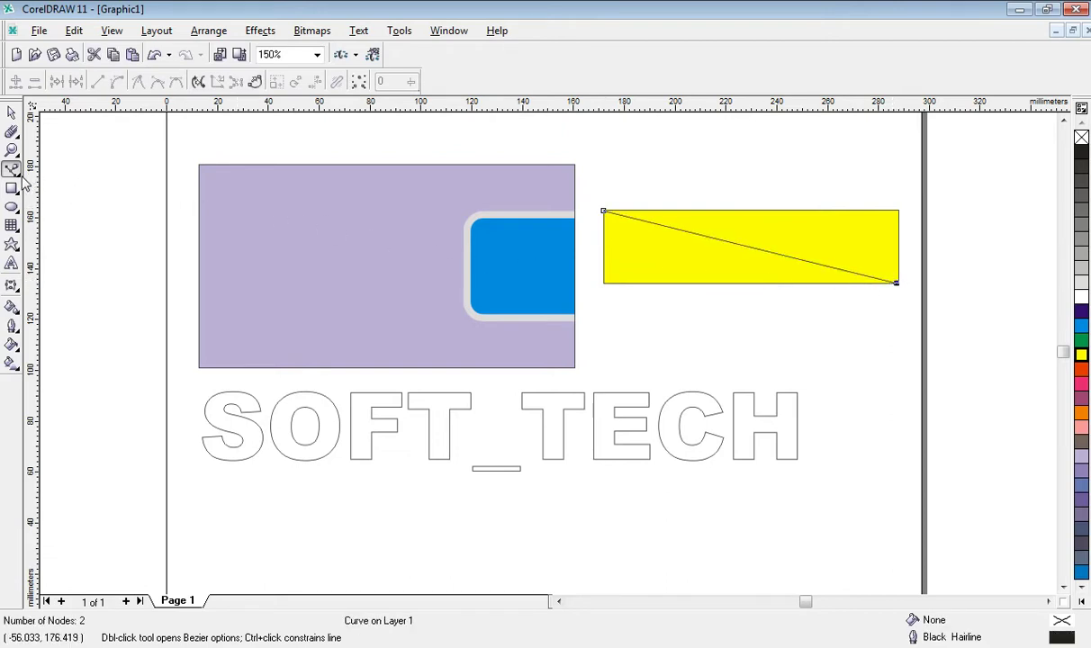
click(14, 171)
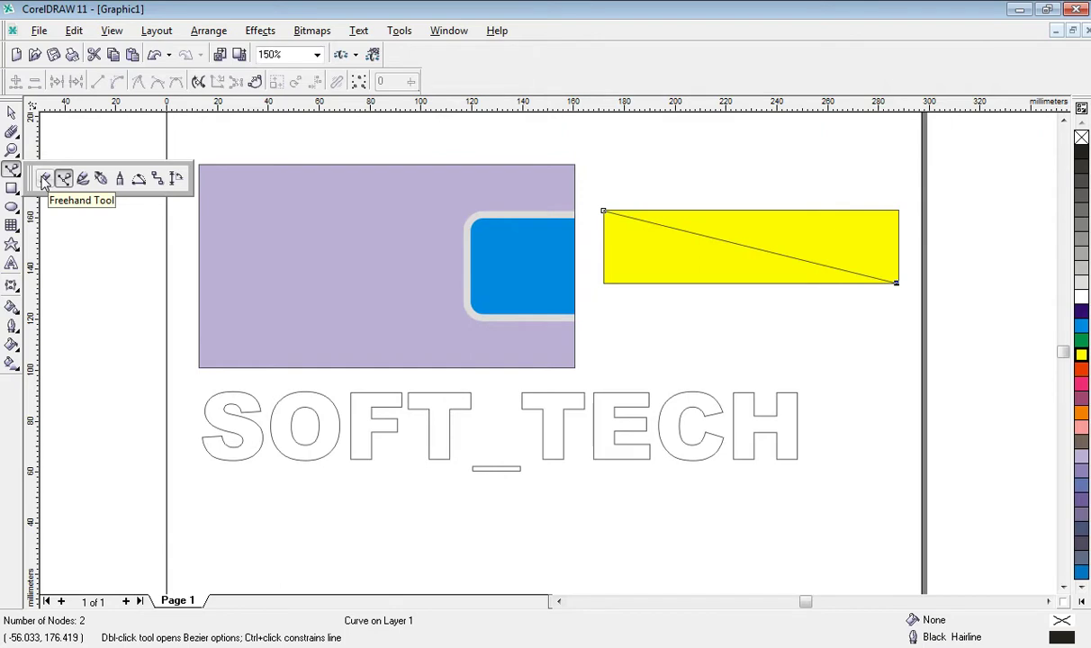
click(44, 180)
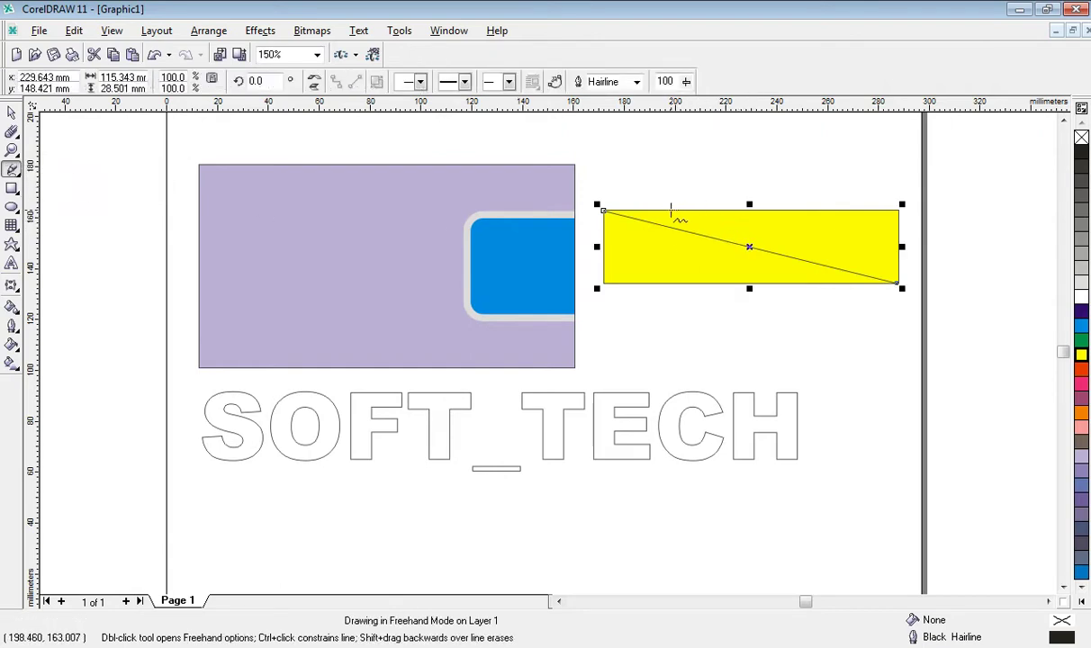
click(671, 209)
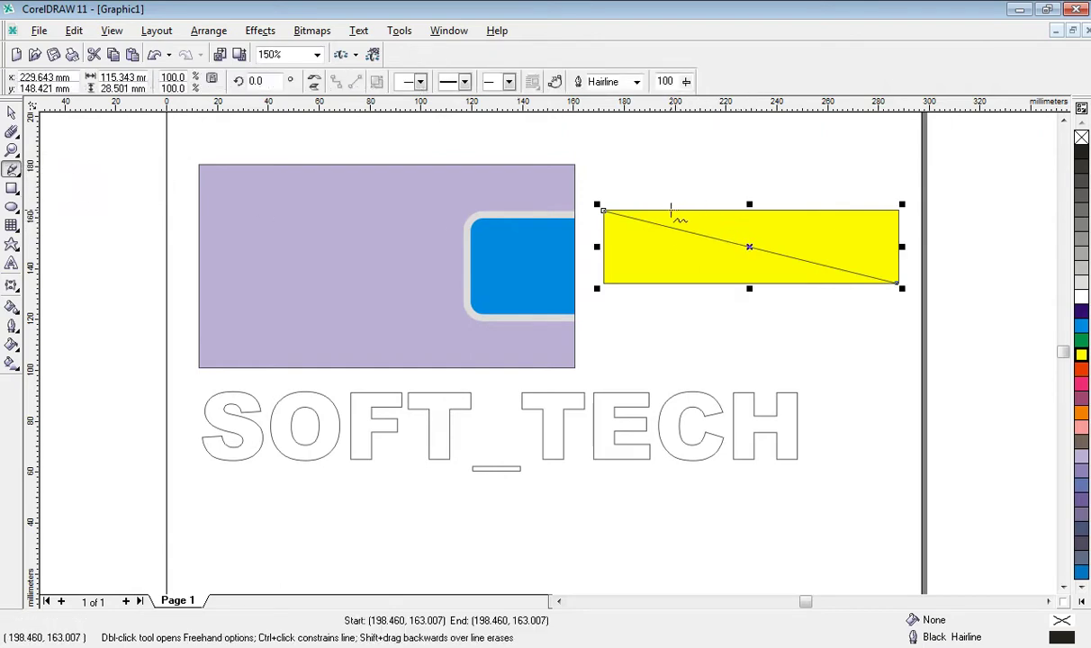
click(898, 266)
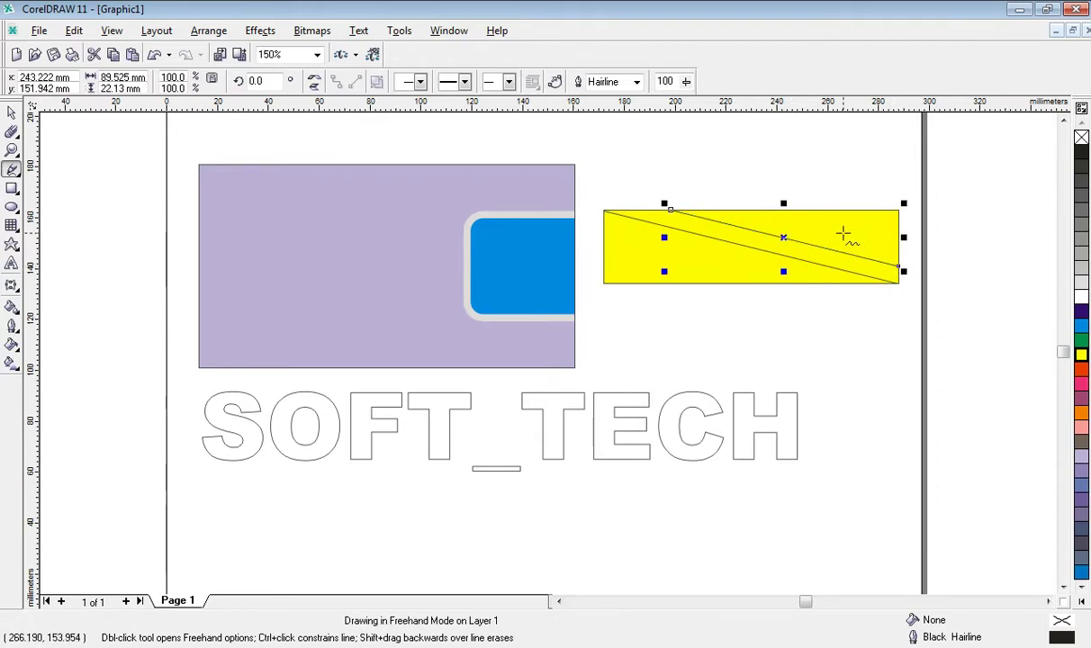
click(754, 210)
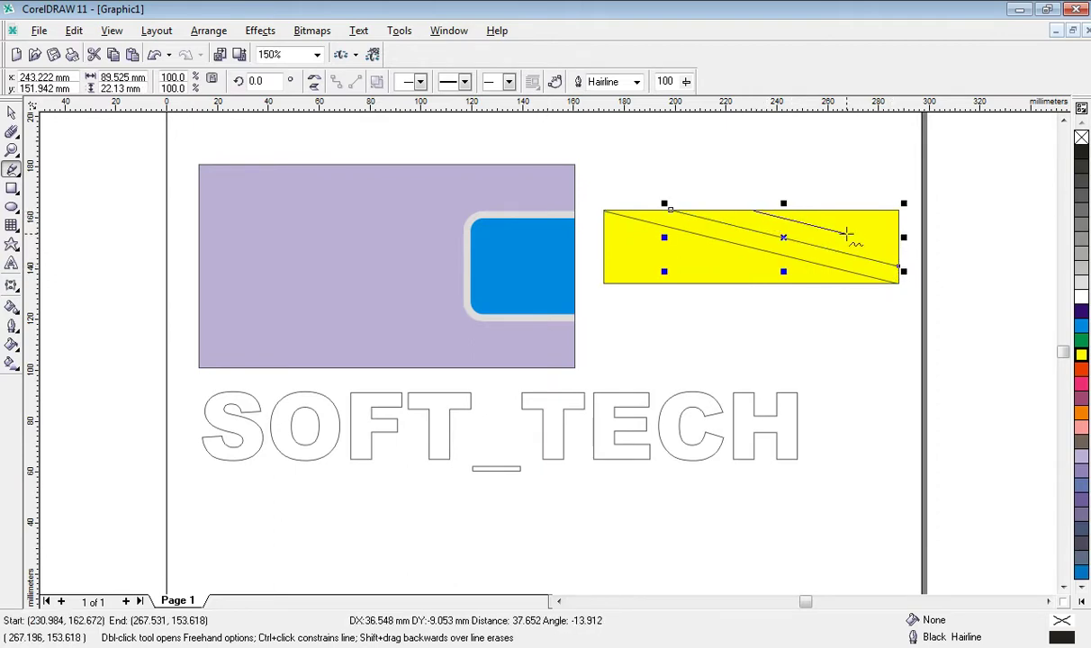
click(900, 244)
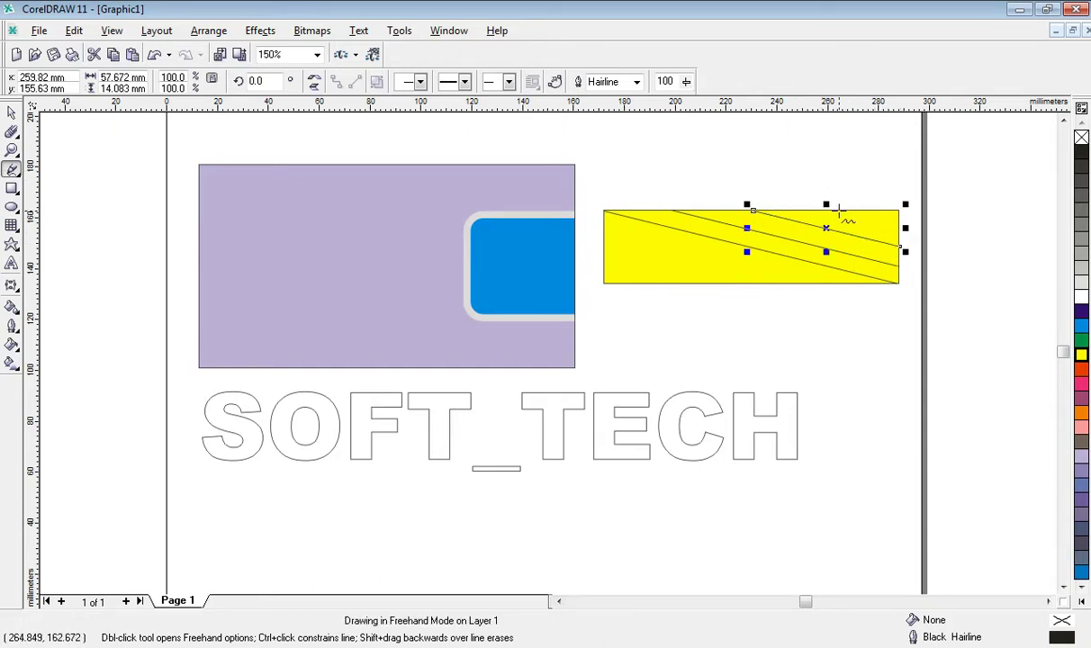
click(835, 208)
click(899, 235)
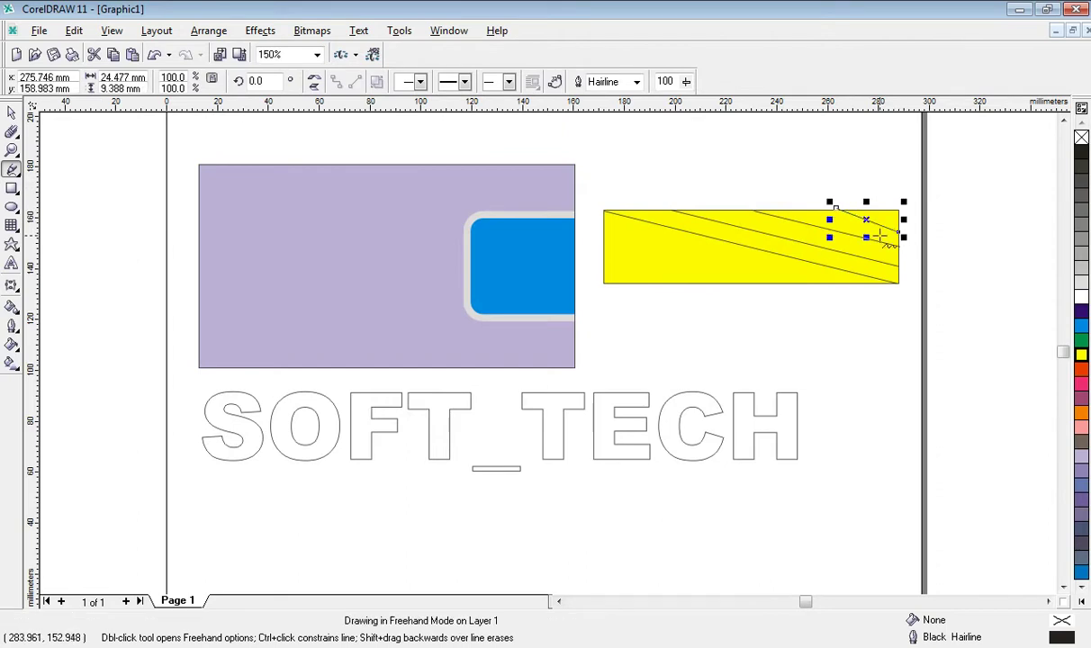
Add a line from the left edge and a slightly tilted short line near it
click(603, 228)
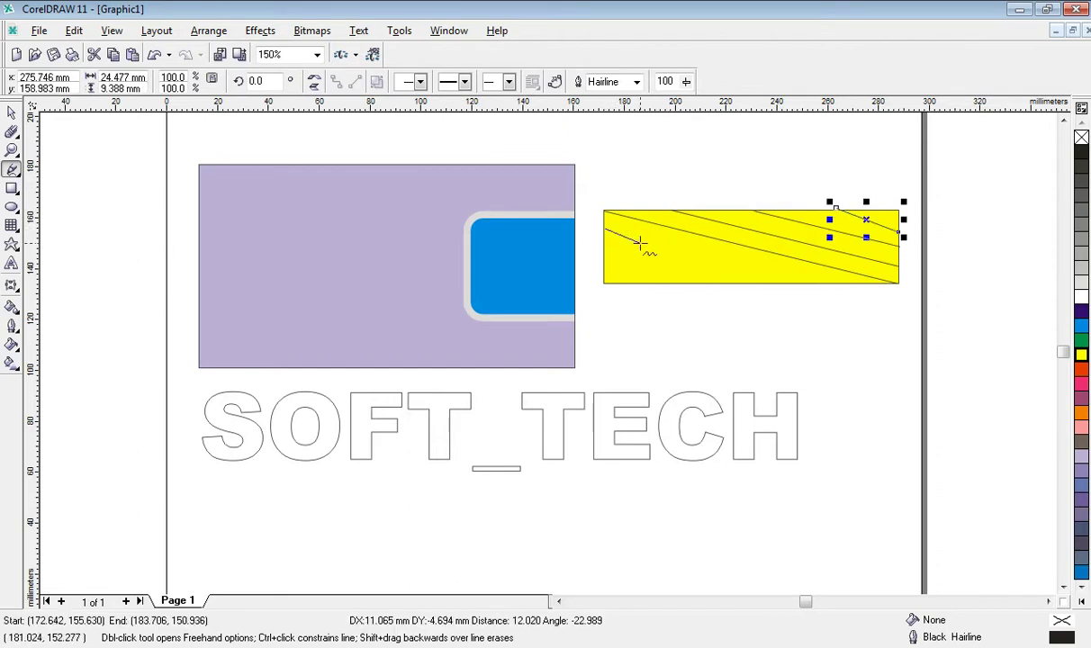
click(827, 284)
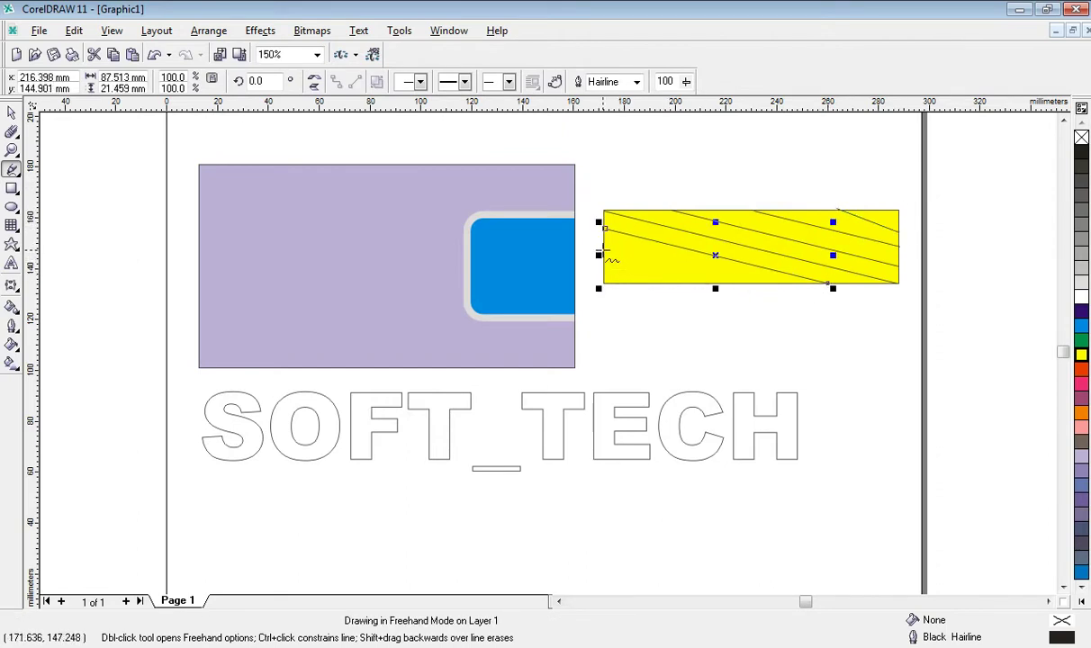
drag(603, 249, 706, 288)
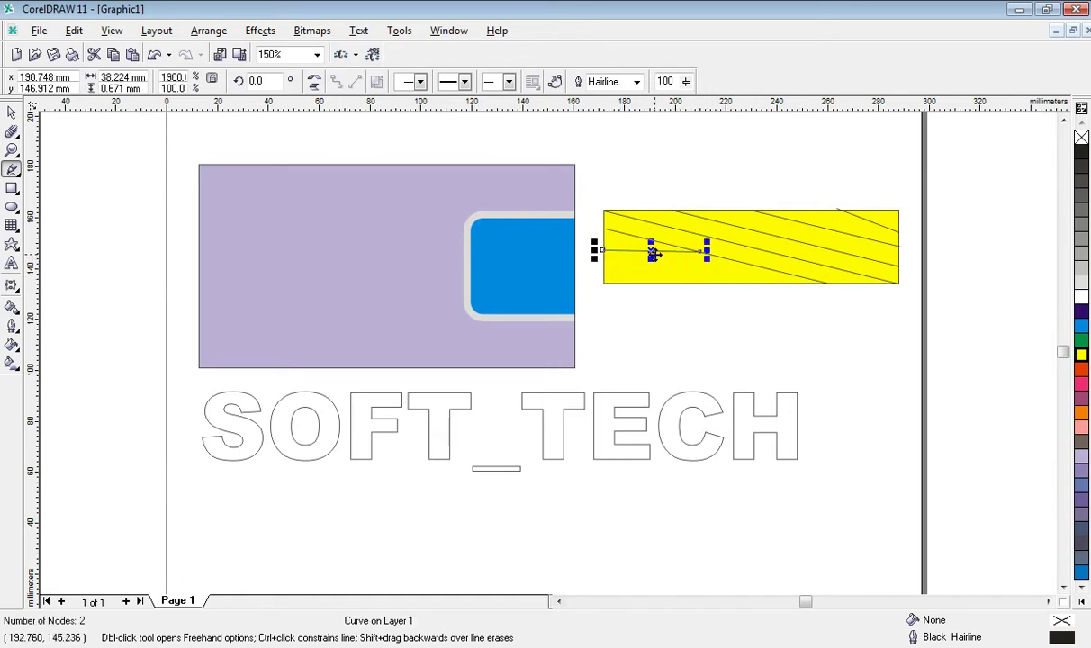
click(651, 252)
drag(706, 250, 719, 266)
click(583, 259)
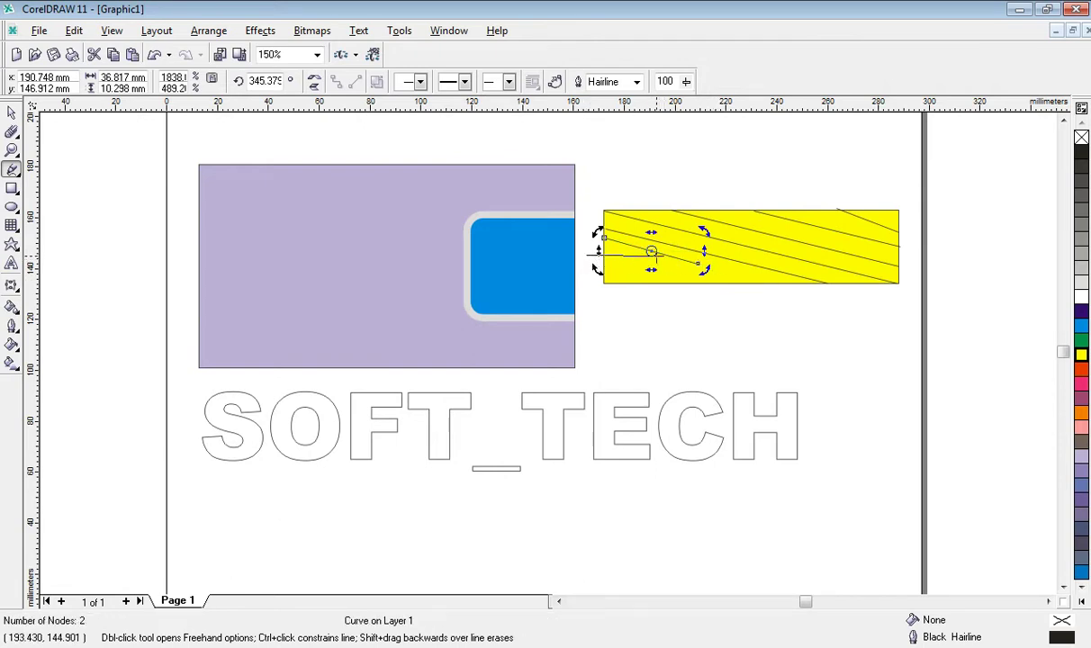
click(583, 259)
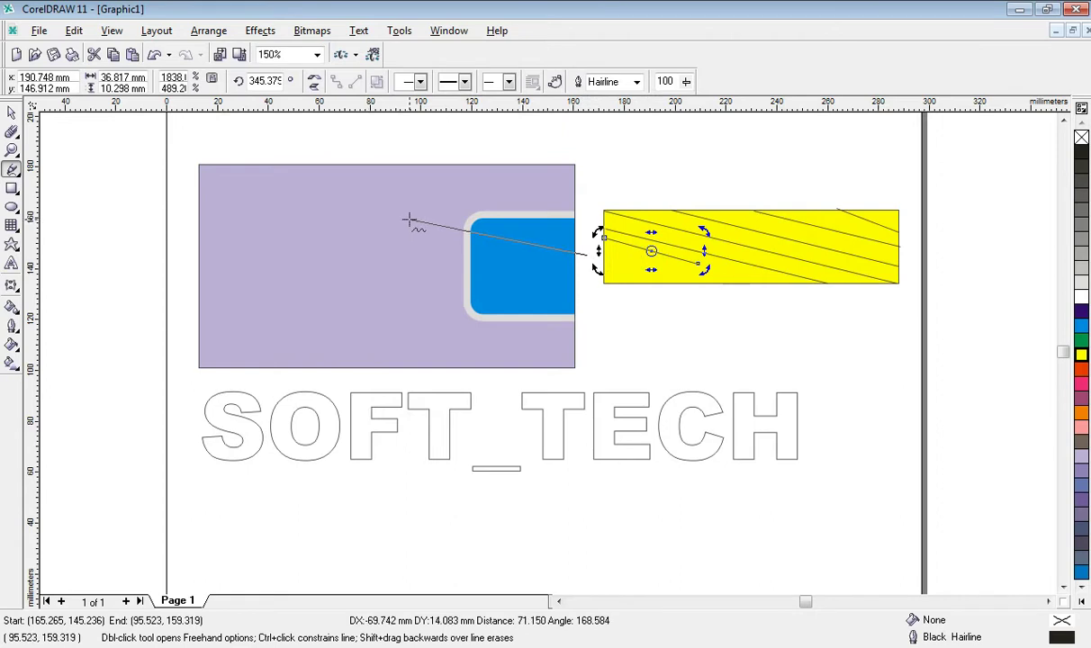
key(Escape)
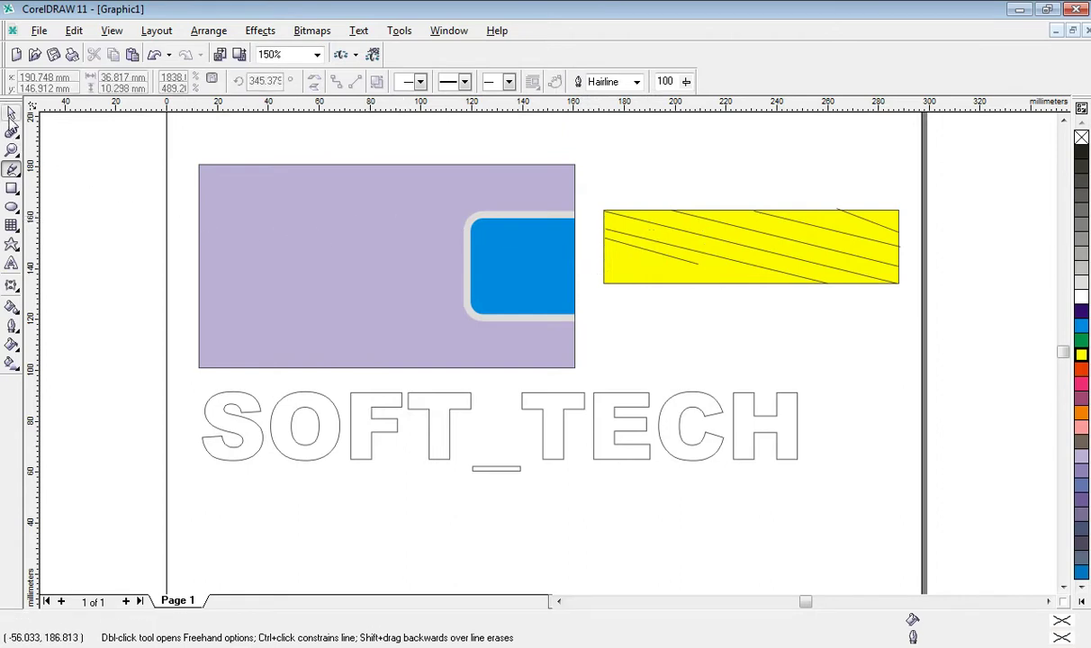
Lengthen one hatch line across the rectangle and add new lines in its lower-left corner
click(12, 113)
click(696, 268)
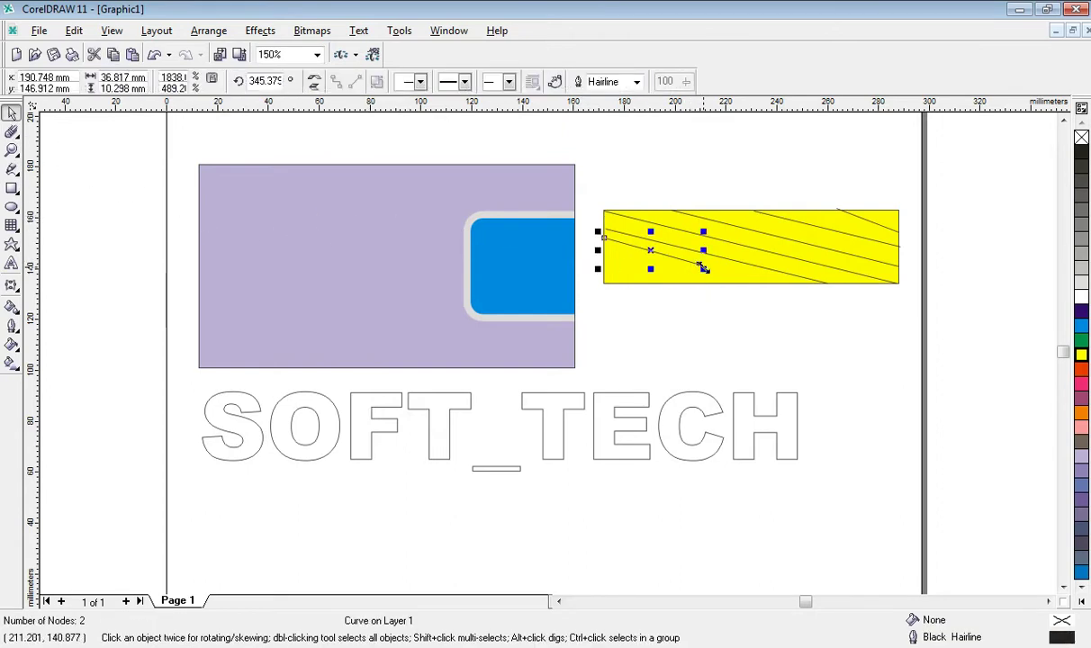
drag(701, 272, 773, 288)
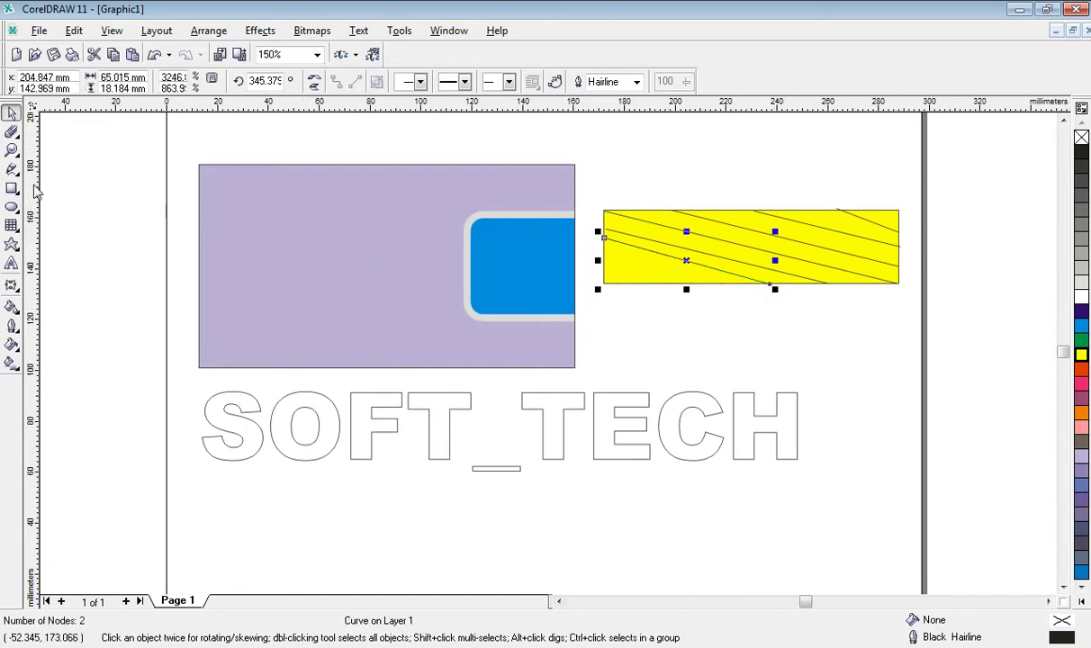
click(12, 168)
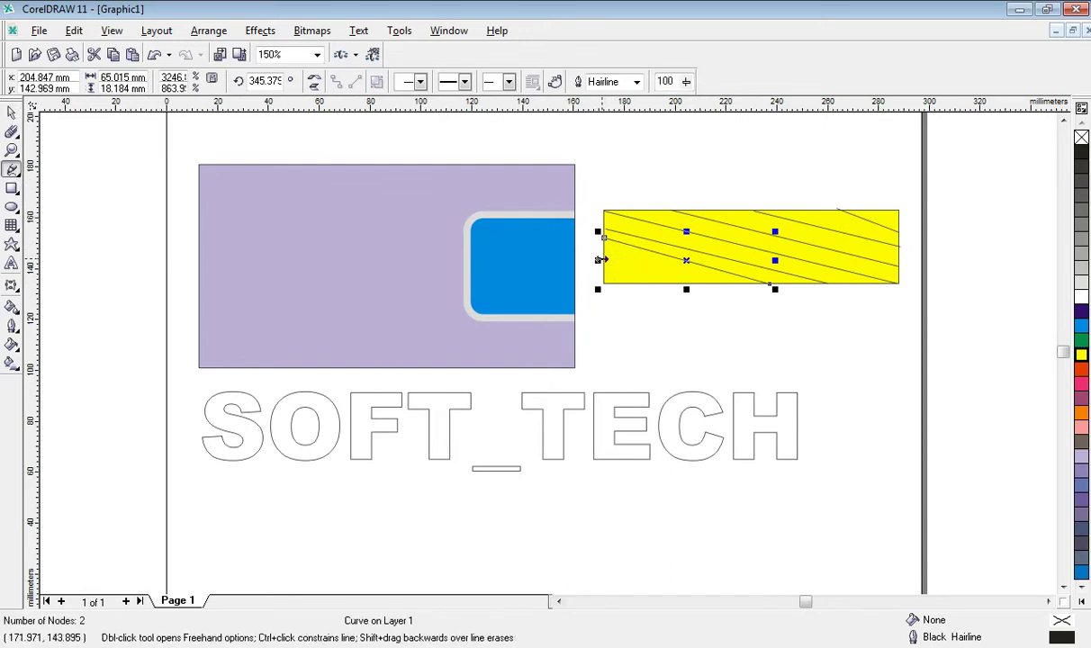
drag(605, 261, 690, 286)
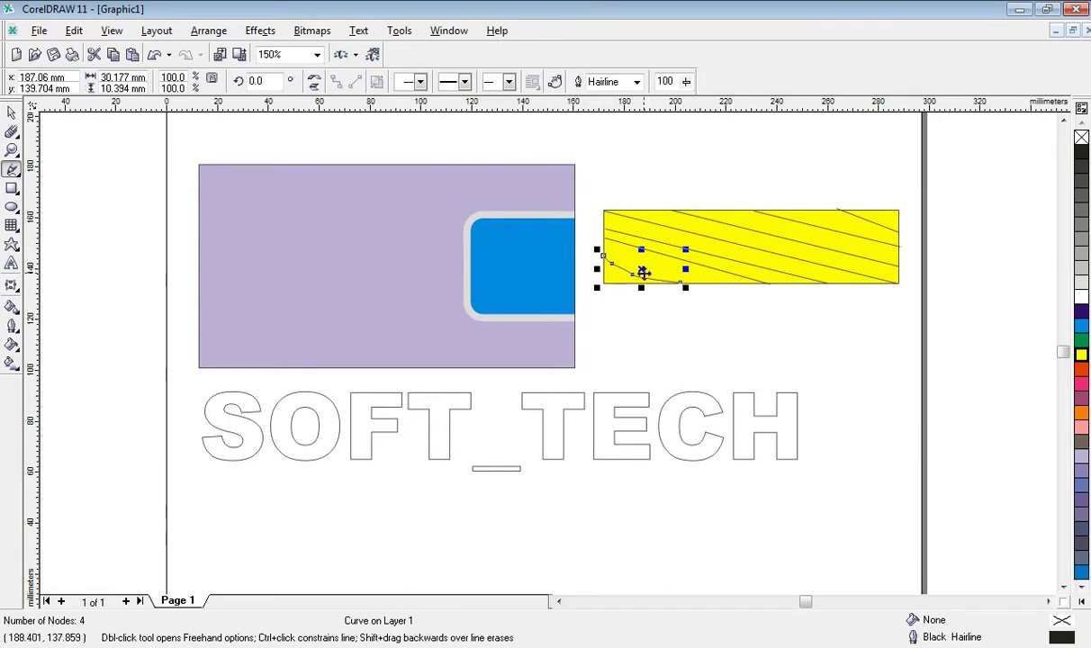
key(Escape)
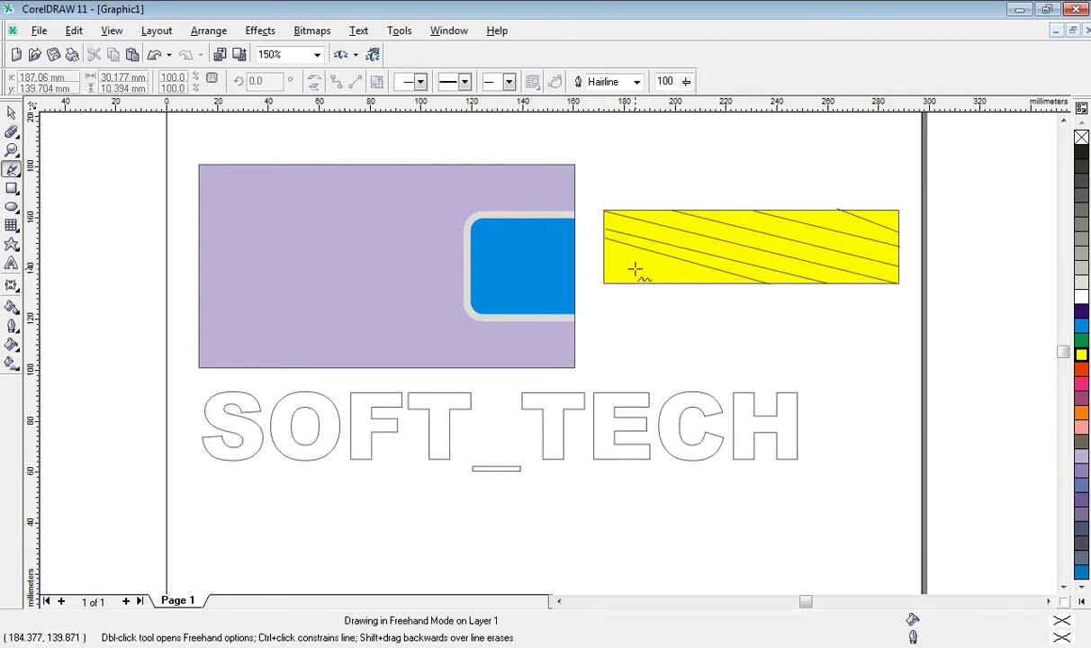
click(604, 257)
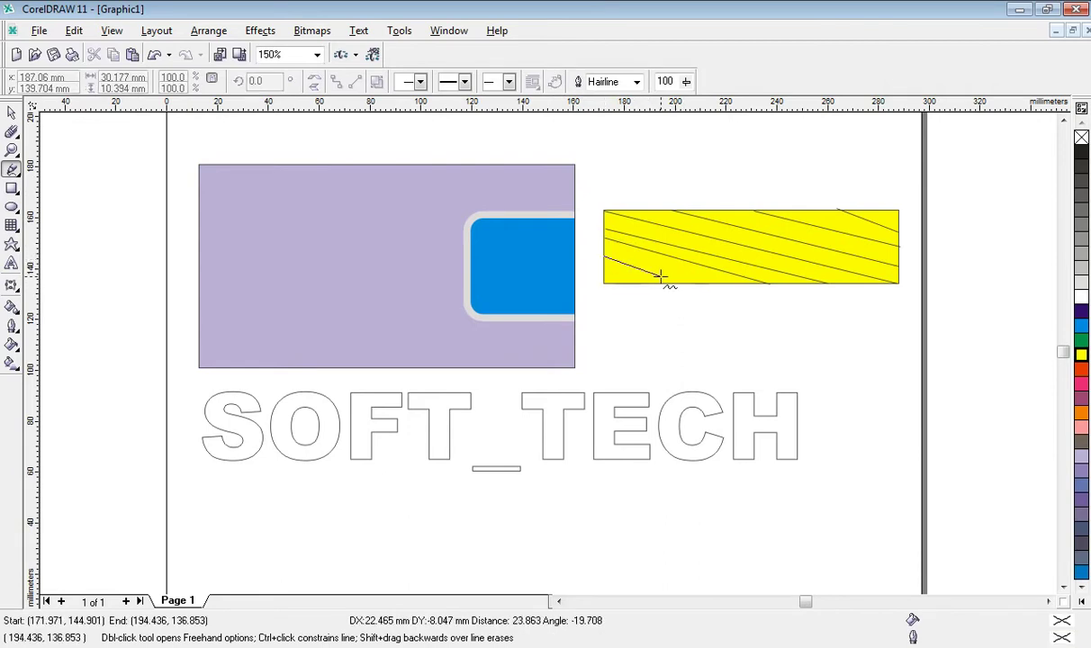
click(694, 287)
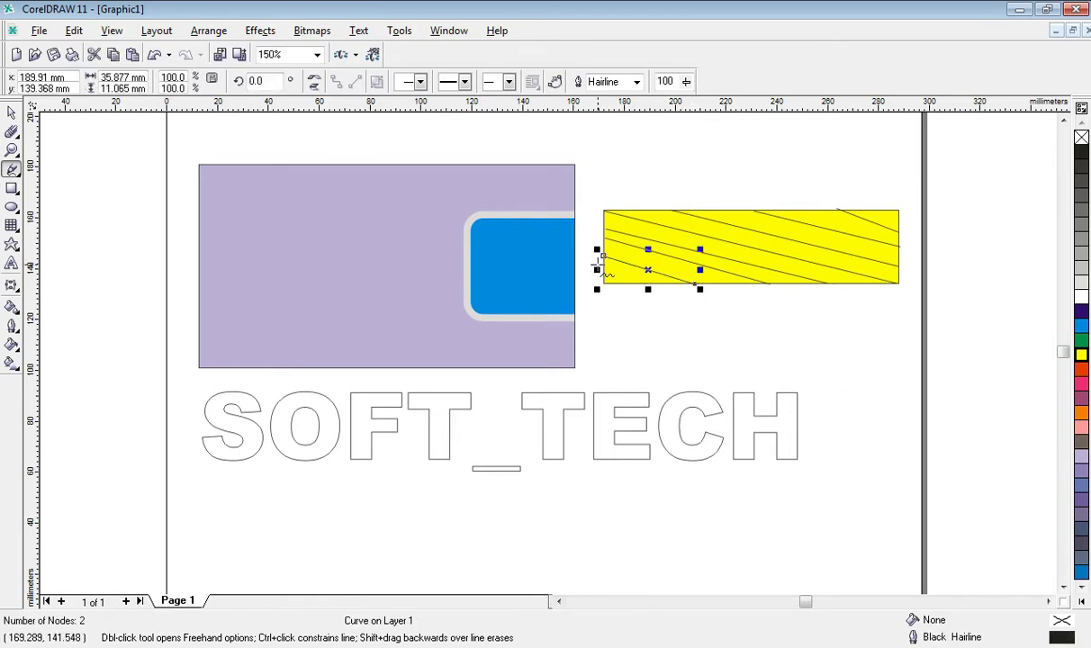
click(597, 264)
click(642, 289)
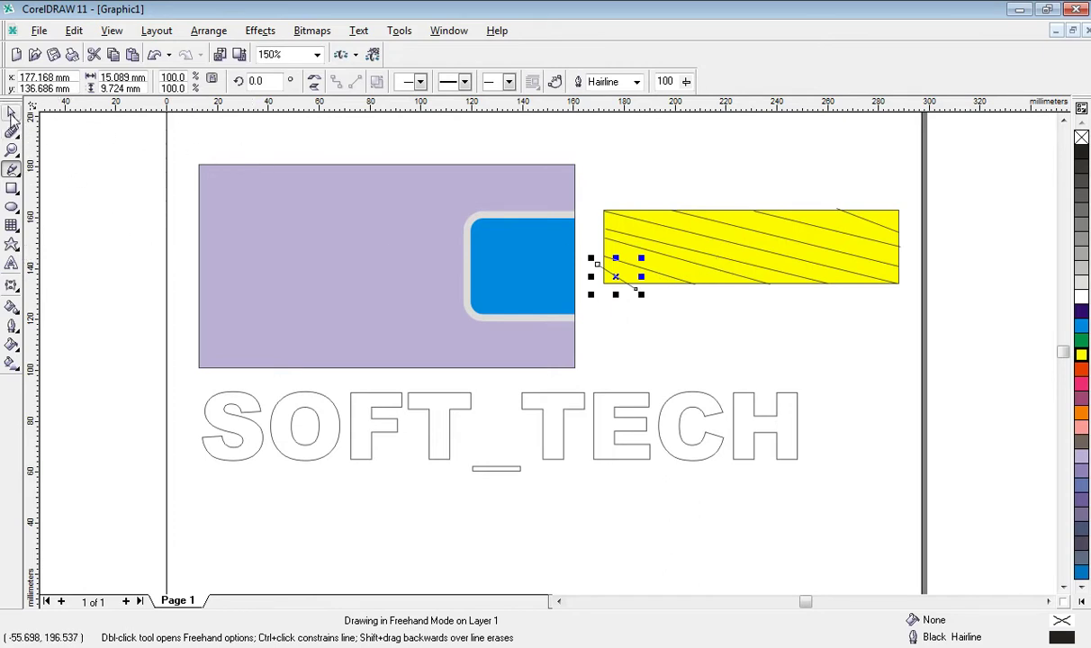
Shift-select all seven diagonal hatch lines on the yellow rectangle
click(11, 112)
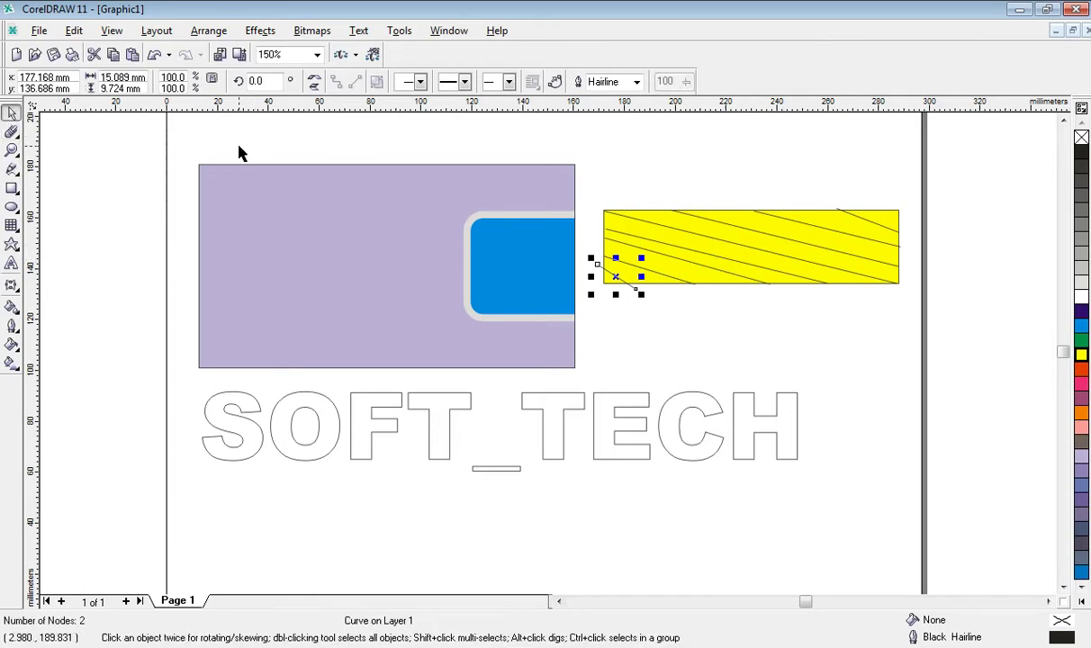
click(880, 233)
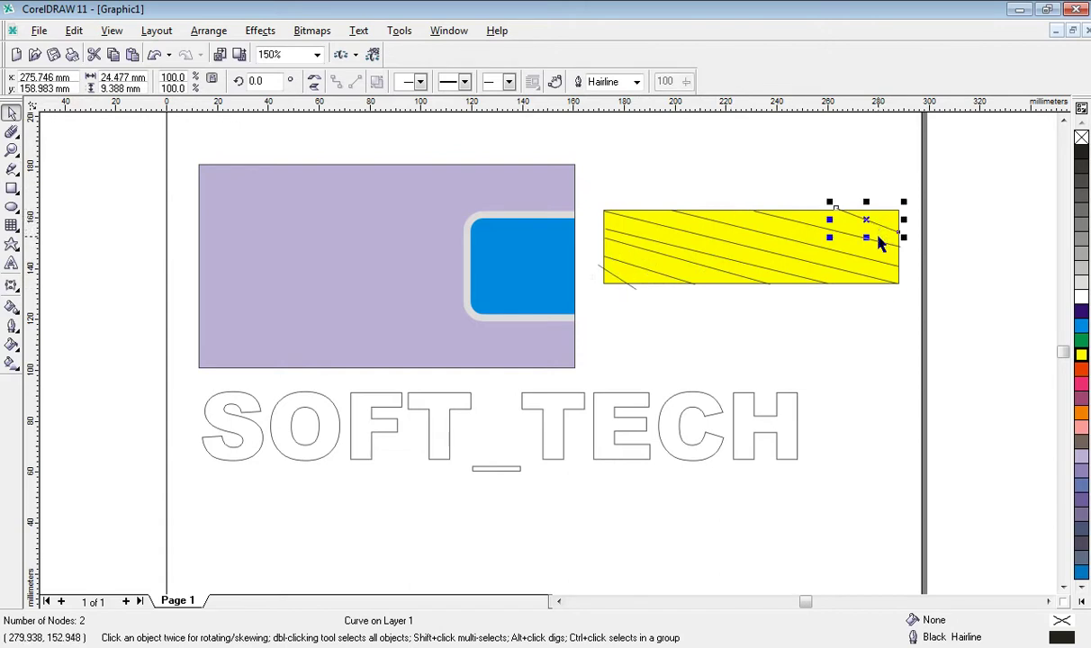
shift+click(869, 259)
shift+click(853, 267)
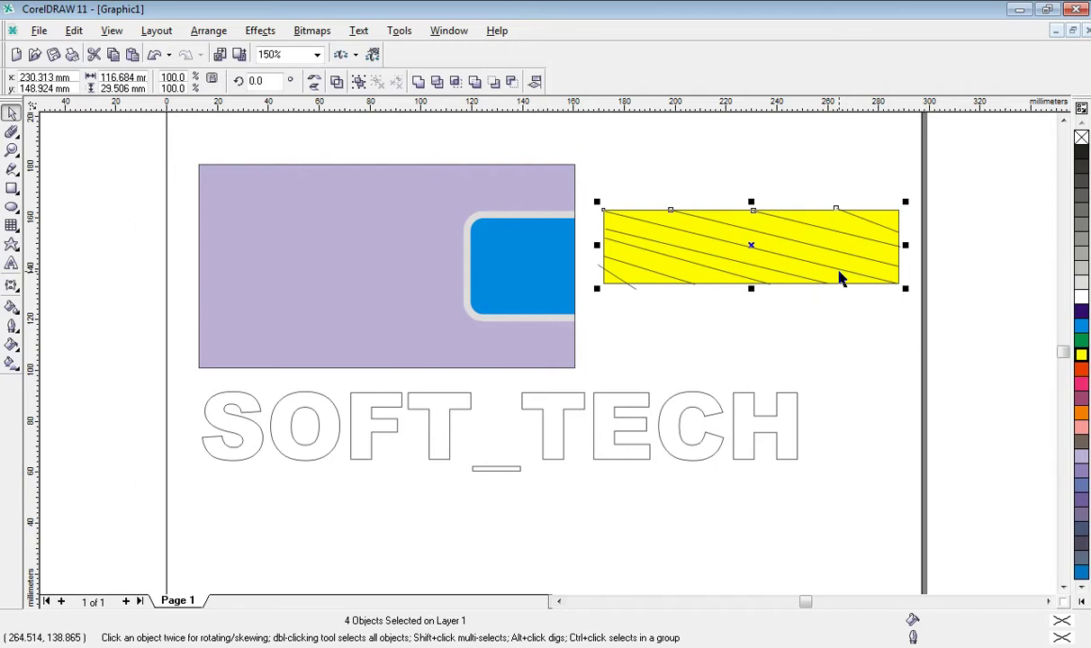
key(Escape)
click(865, 231)
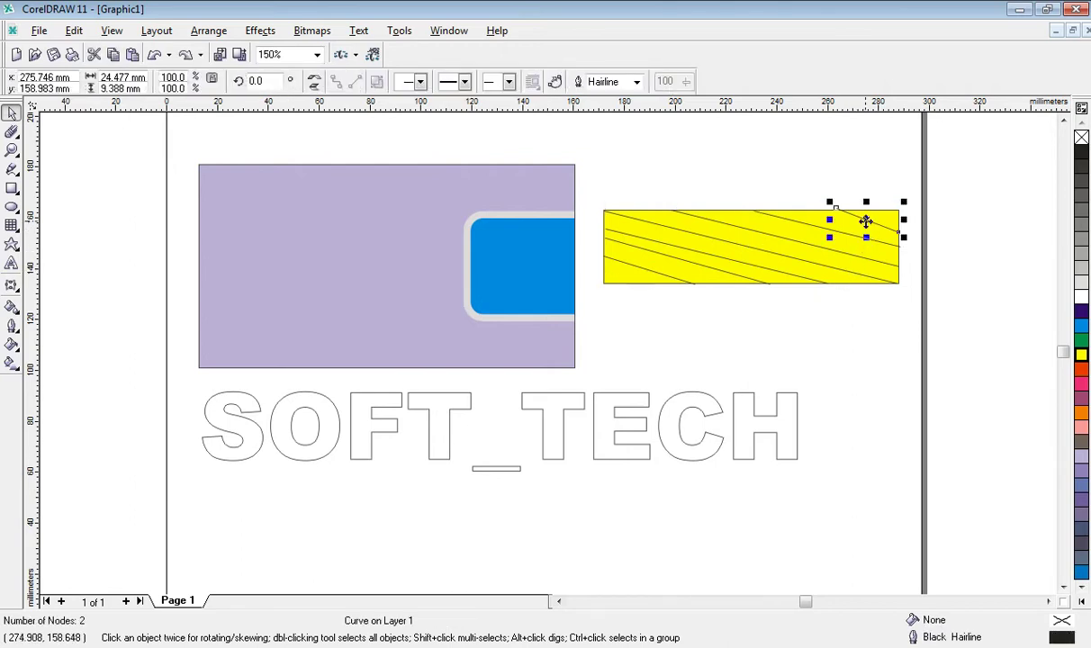
shift+click(859, 245)
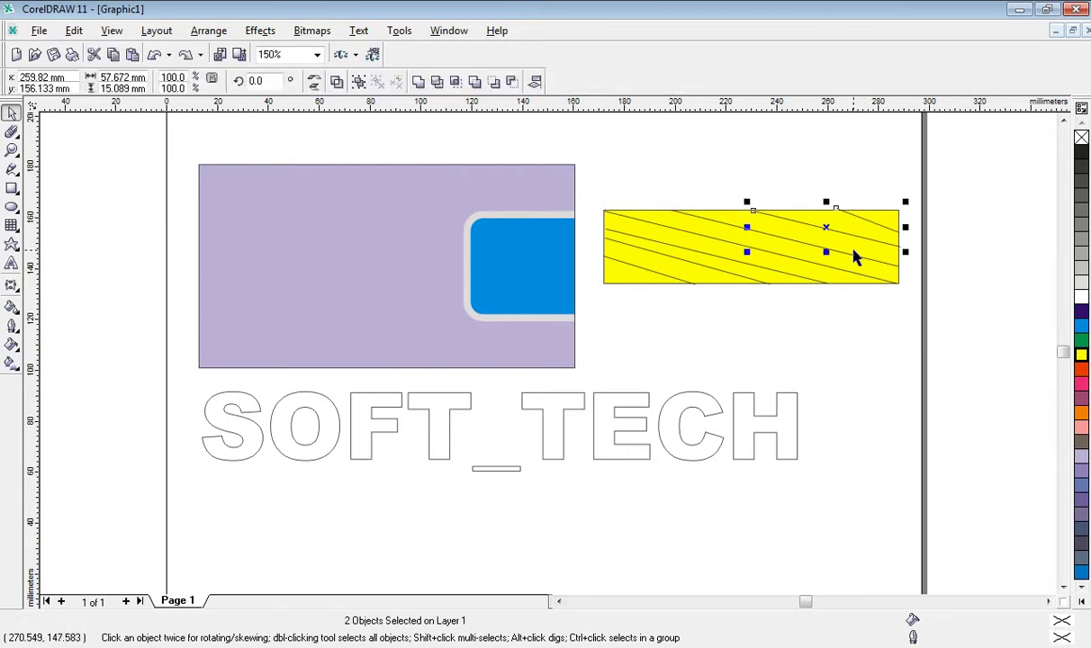
shift+click(851, 256)
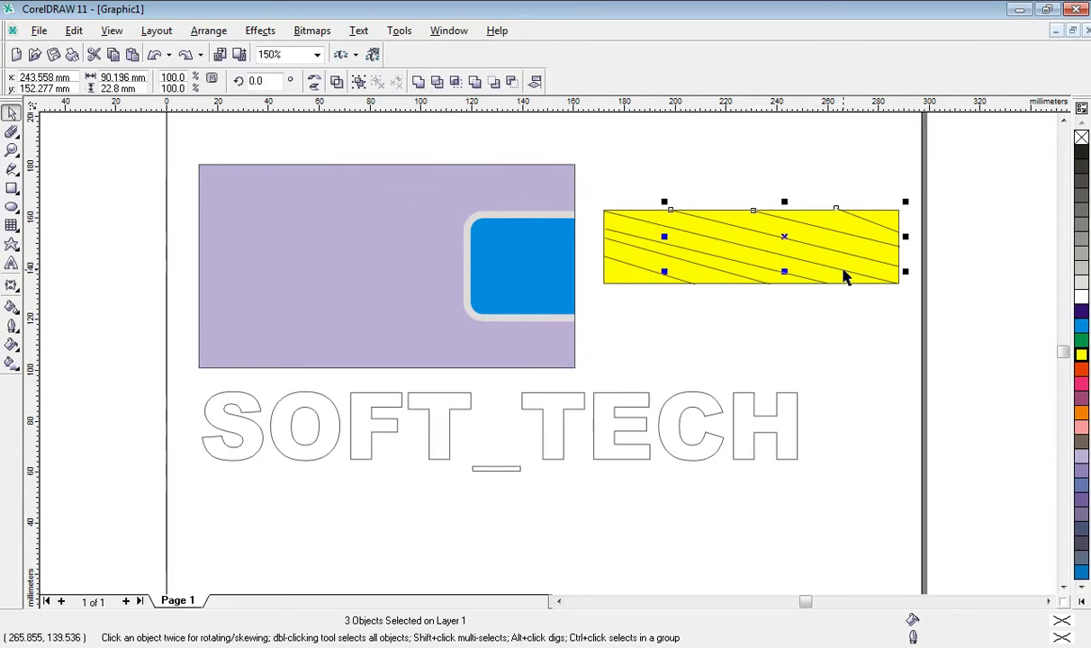
shift+click(836, 277)
shift+click(815, 286)
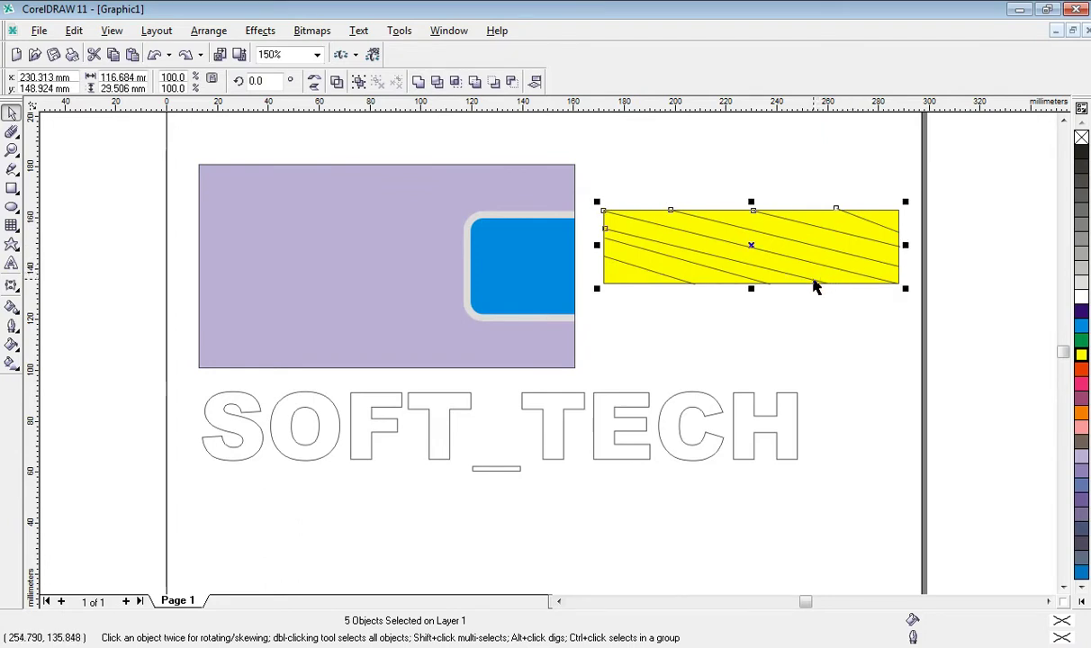
shift+click(748, 284)
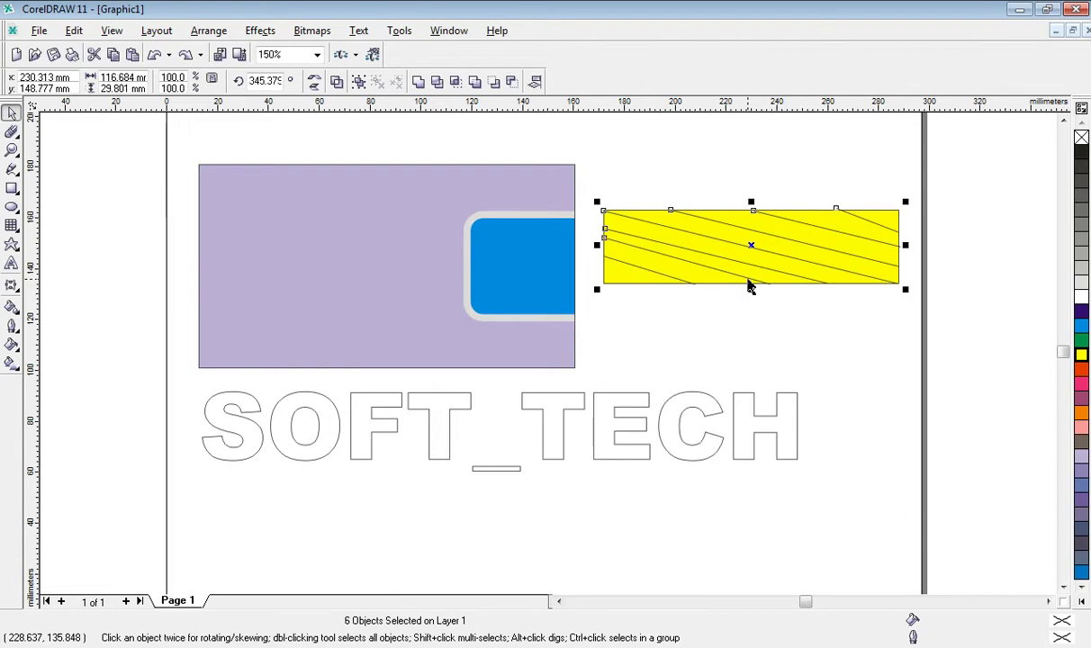
shift+click(680, 283)
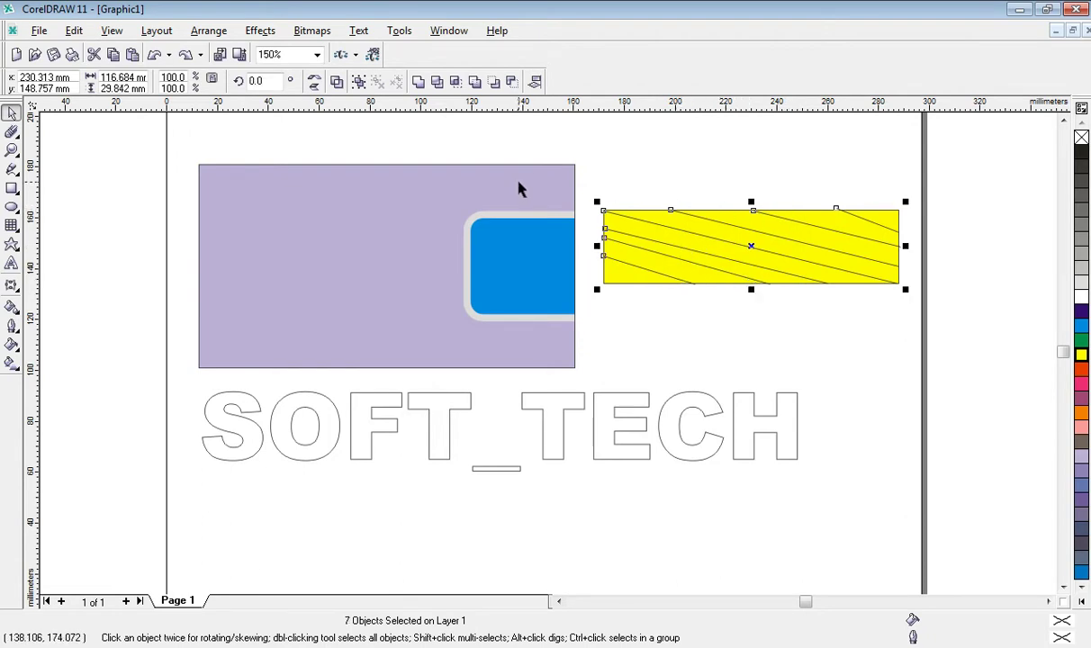
Give the selected hatch lines a 4.0 pt outline width
key(F12)
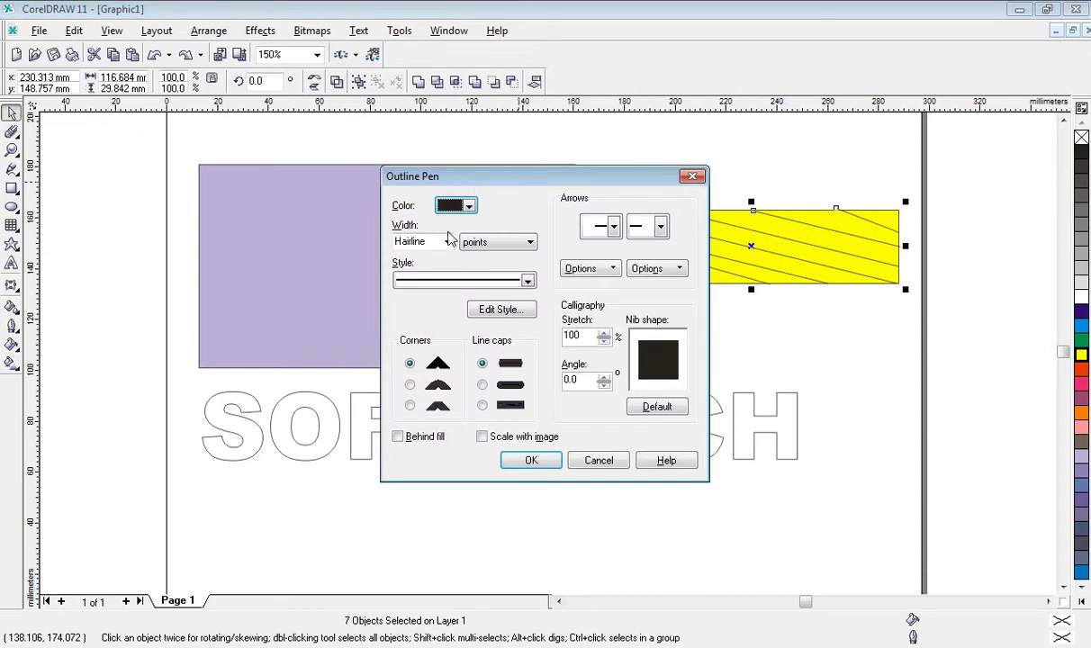
click(448, 241)
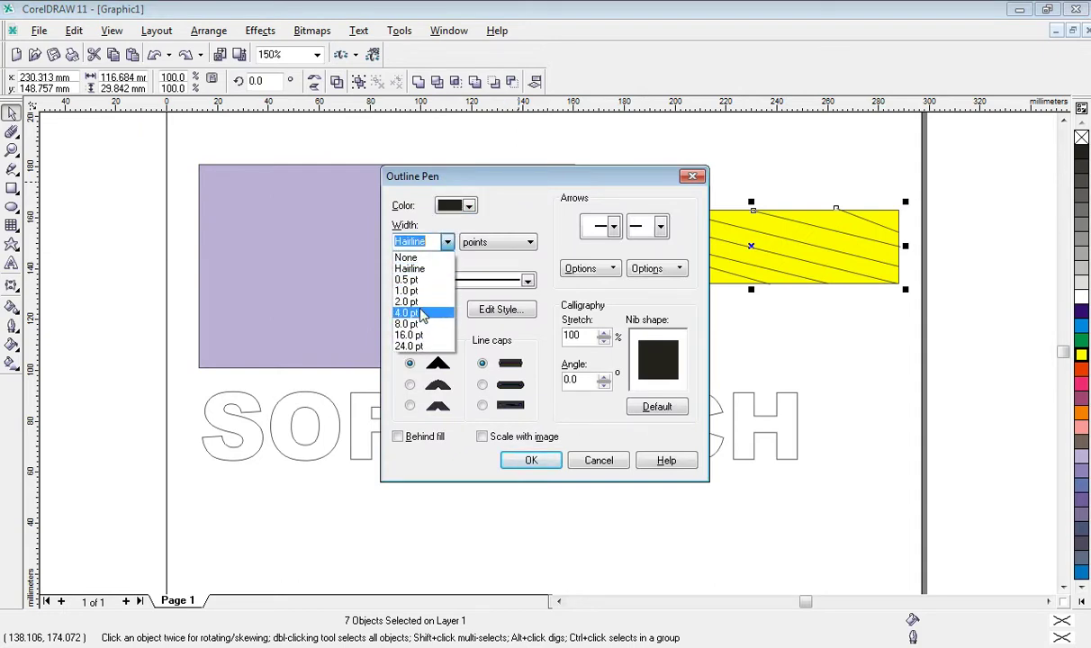
click(421, 314)
click(542, 460)
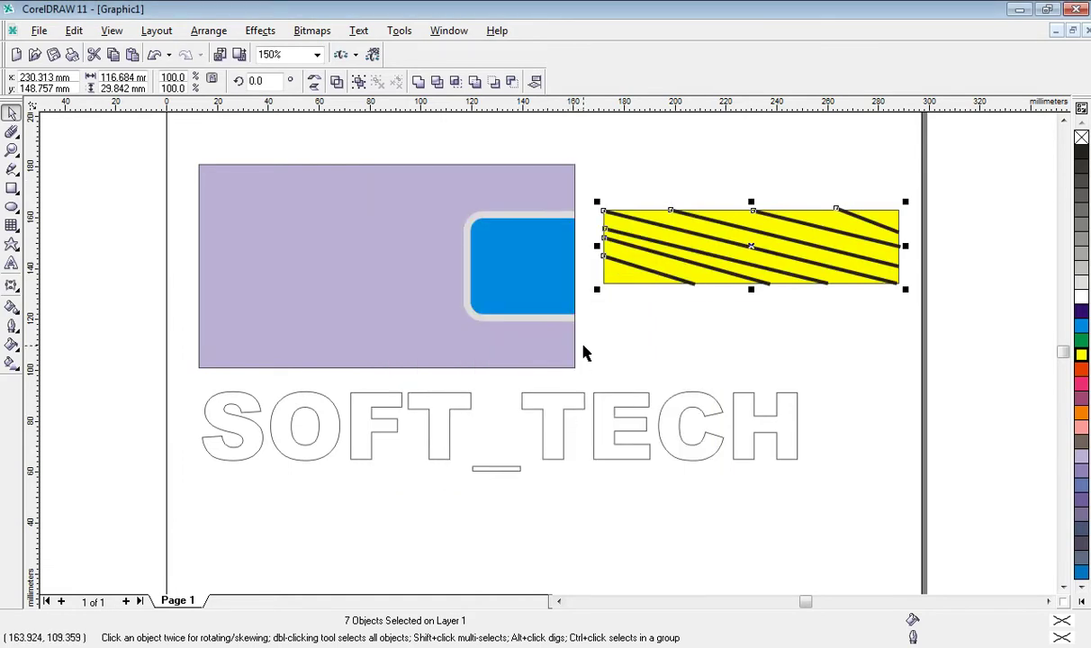
Make the hatch lines' outlines red-orange with rounded corners and round caps
key(F12)
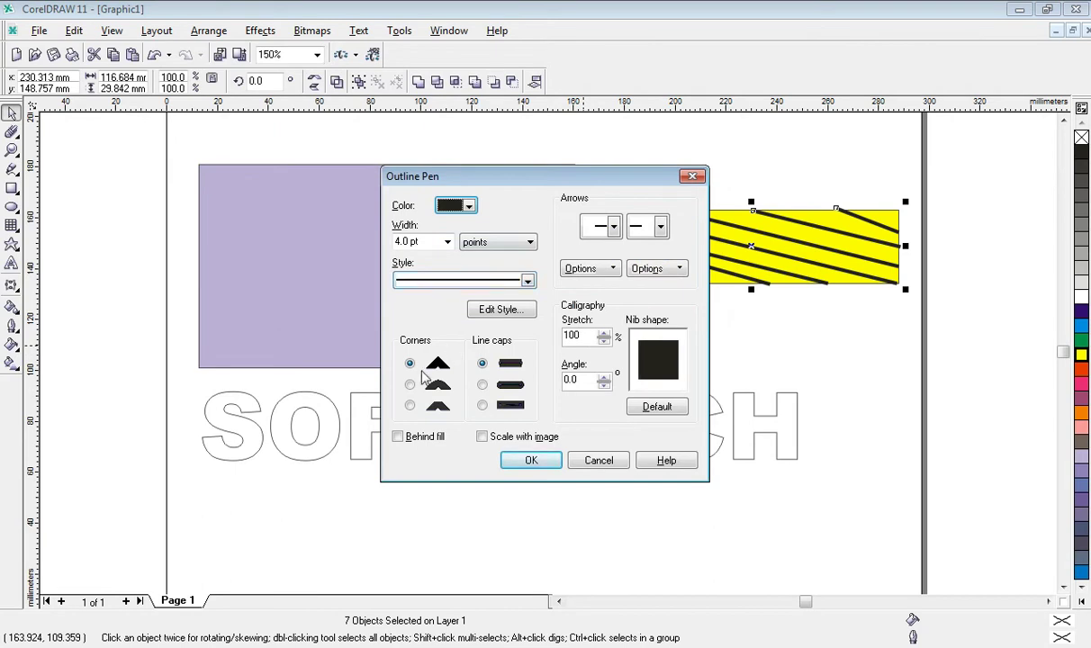
click(409, 384)
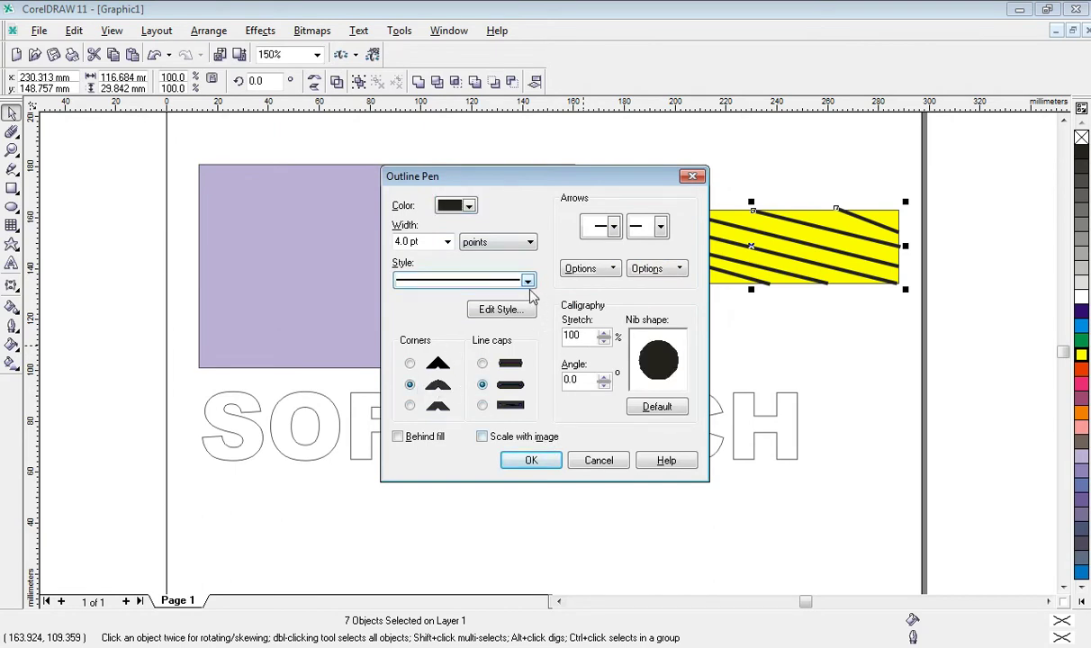
click(499, 309)
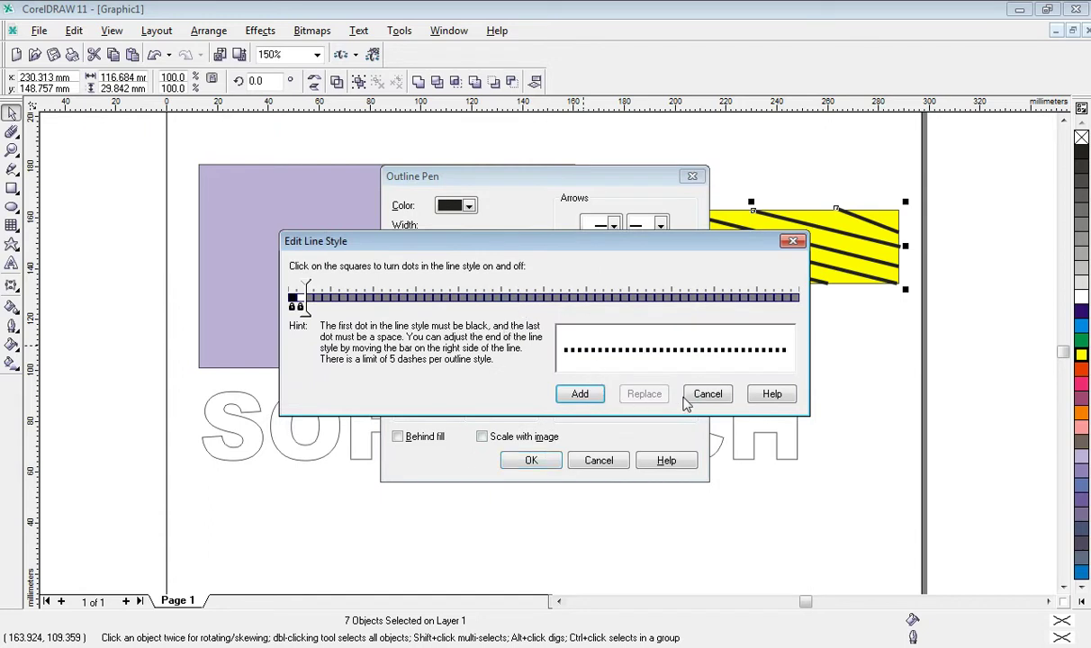
click(688, 397)
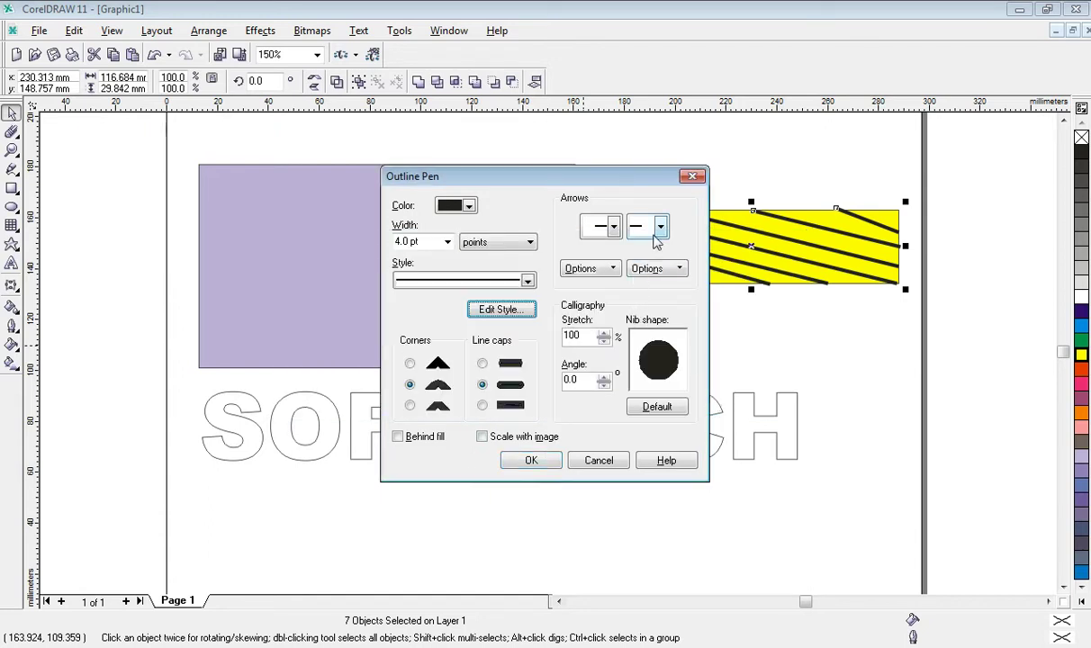
click(467, 208)
click(486, 259)
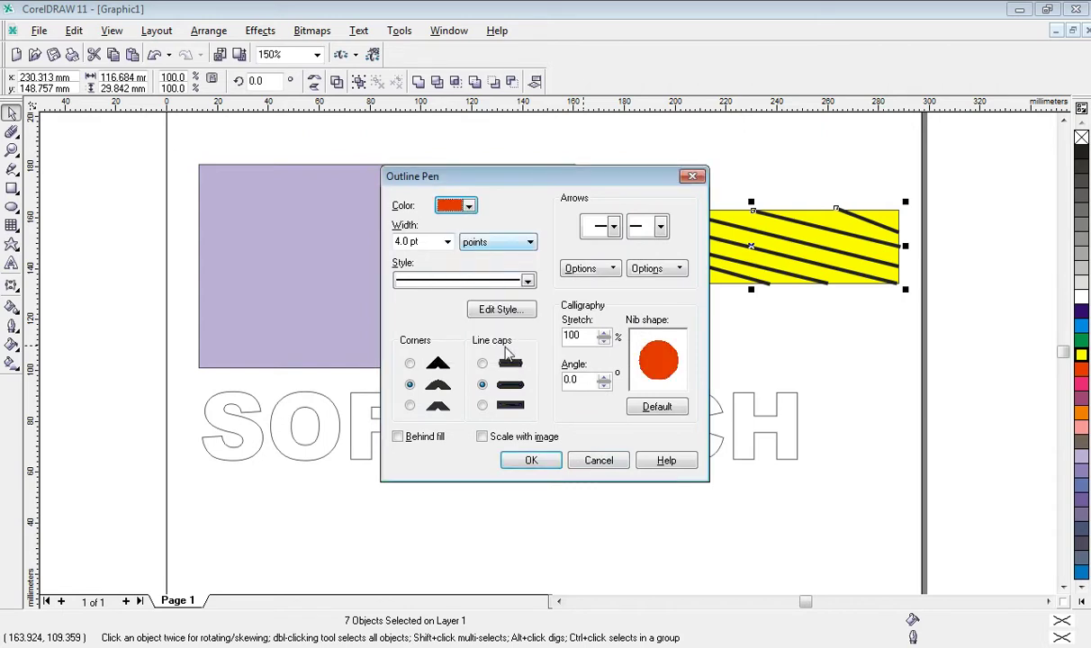
click(529, 461)
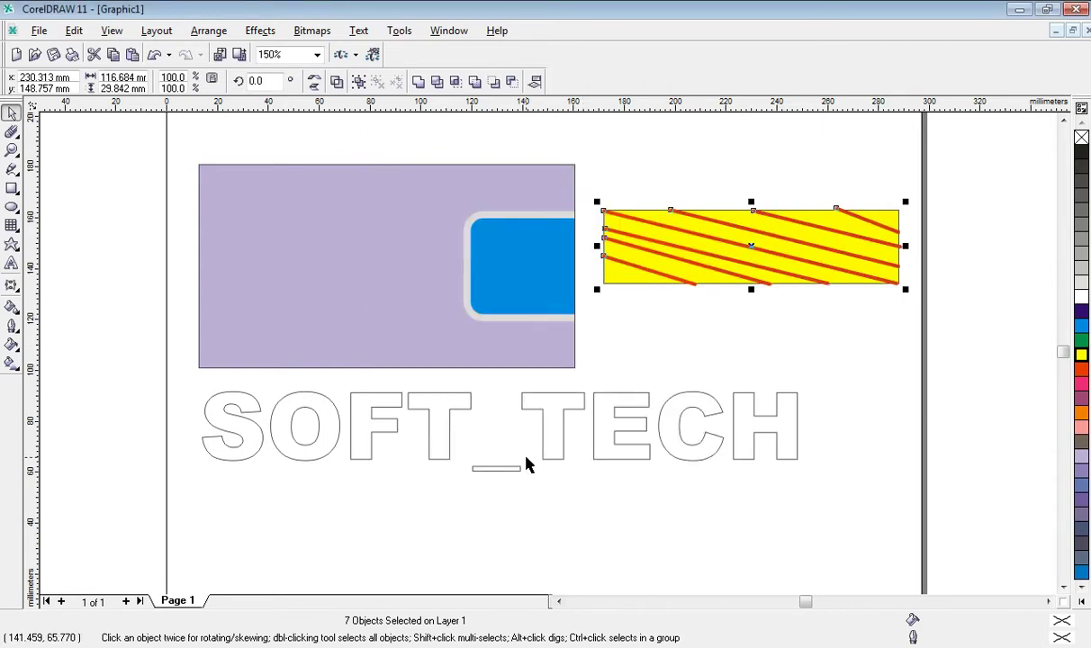
Recolour the first three hatch line outlines cyan, purple and lavender
click(887, 287)
click(886, 233)
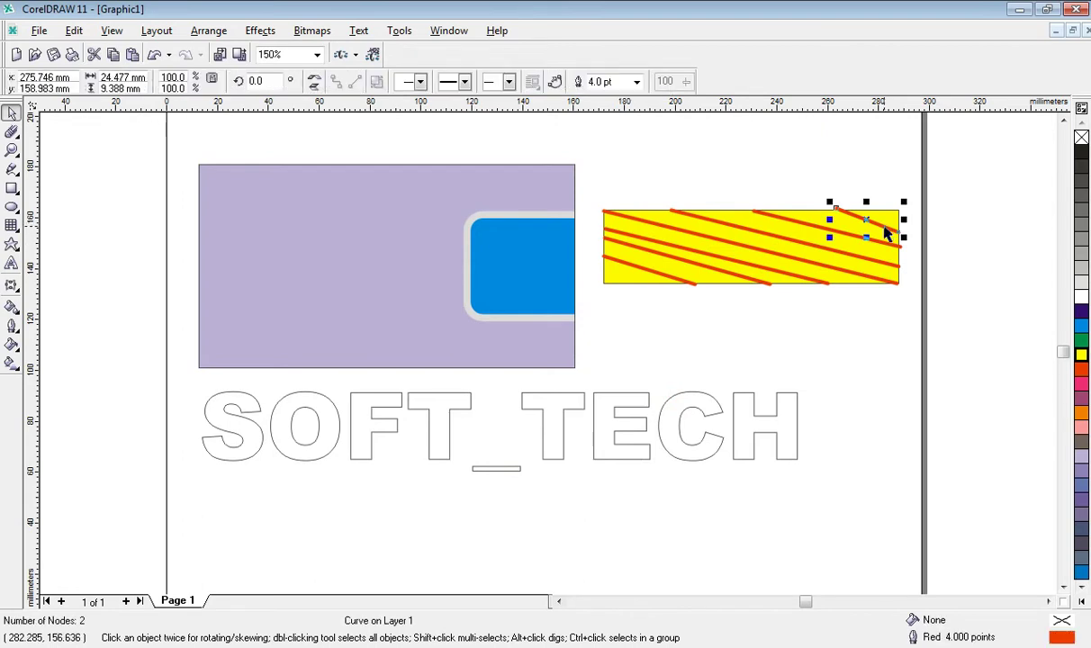
click(1085, 357)
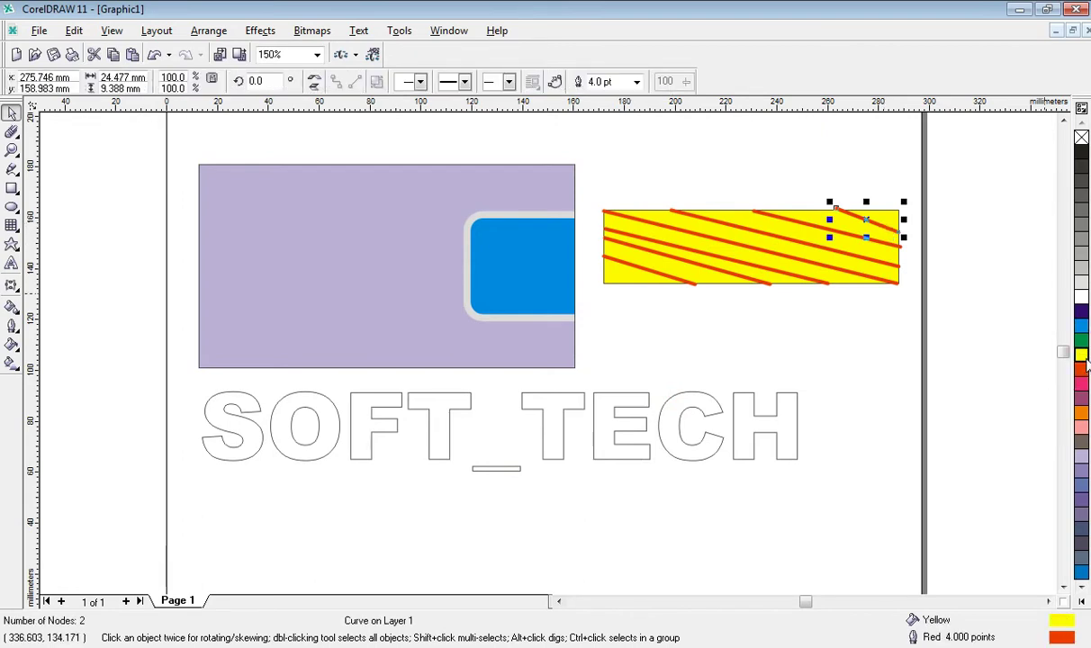
right_click(1081, 325)
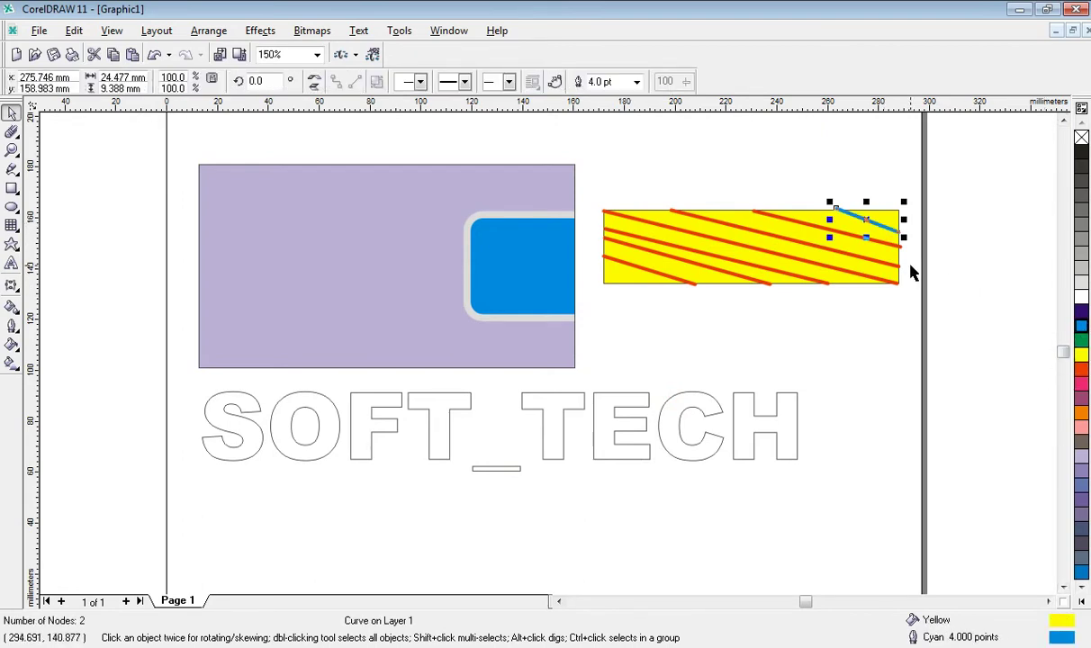
click(893, 243)
right_click(1081, 398)
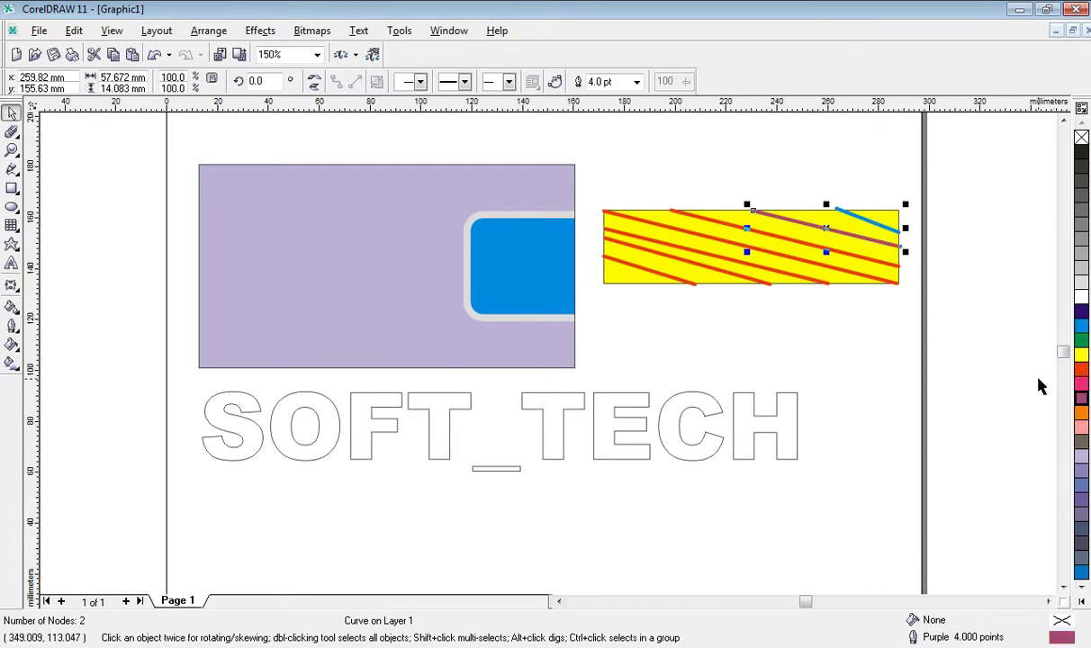
click(849, 257)
right_click(1081, 369)
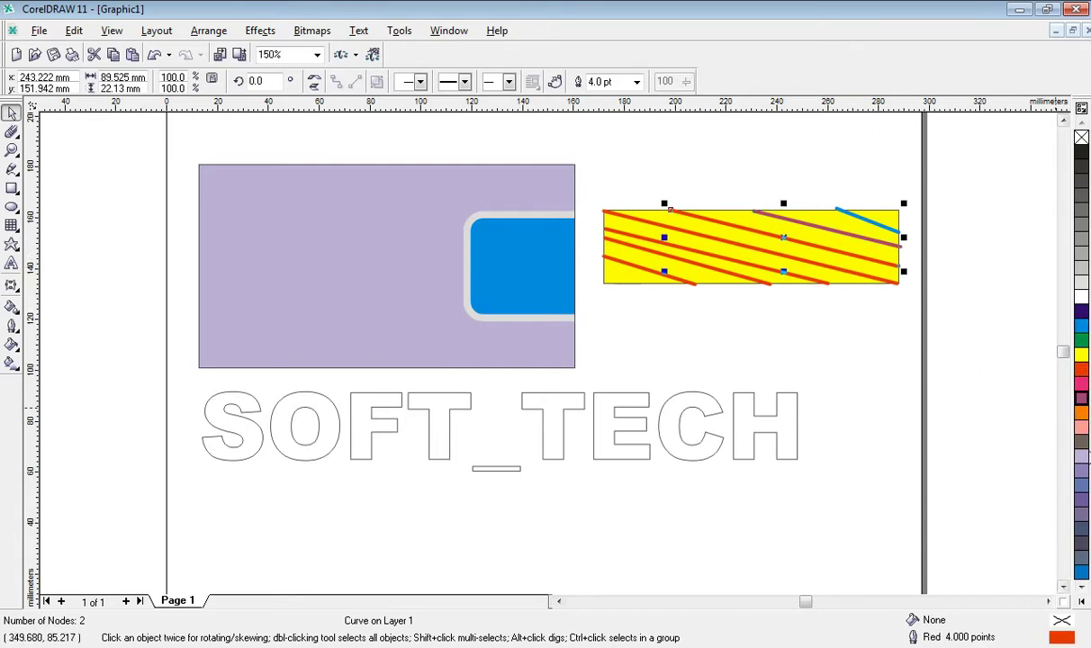
right_click(1080, 455)
Recolour the next hatch lines dark grey, baby blue and sky blue, leaving one red
click(826, 275)
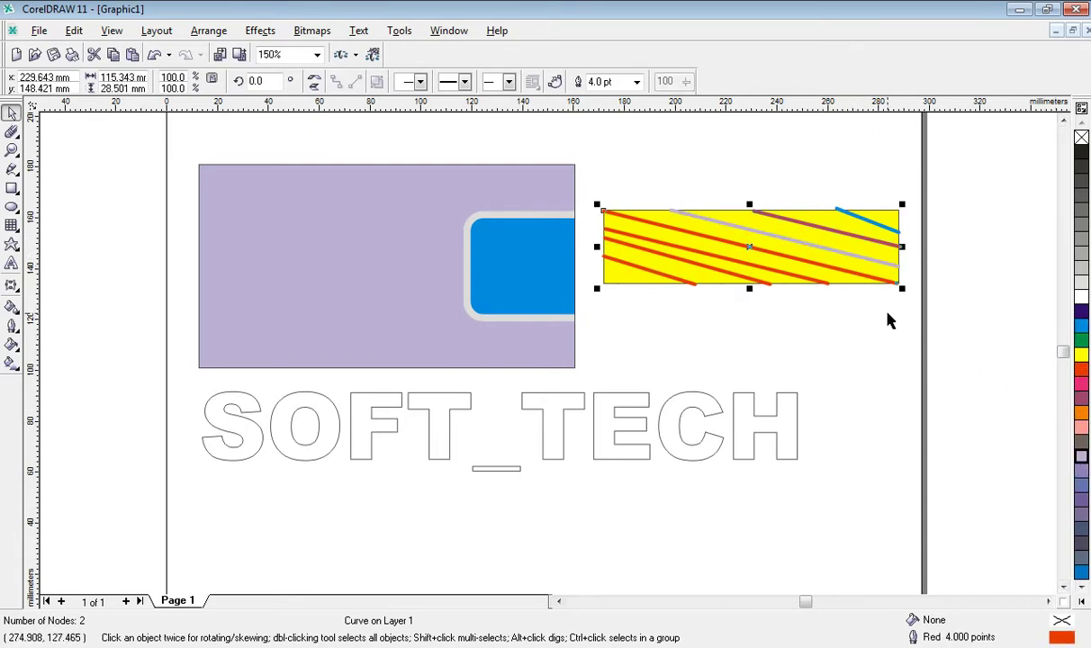
right_click(1081, 180)
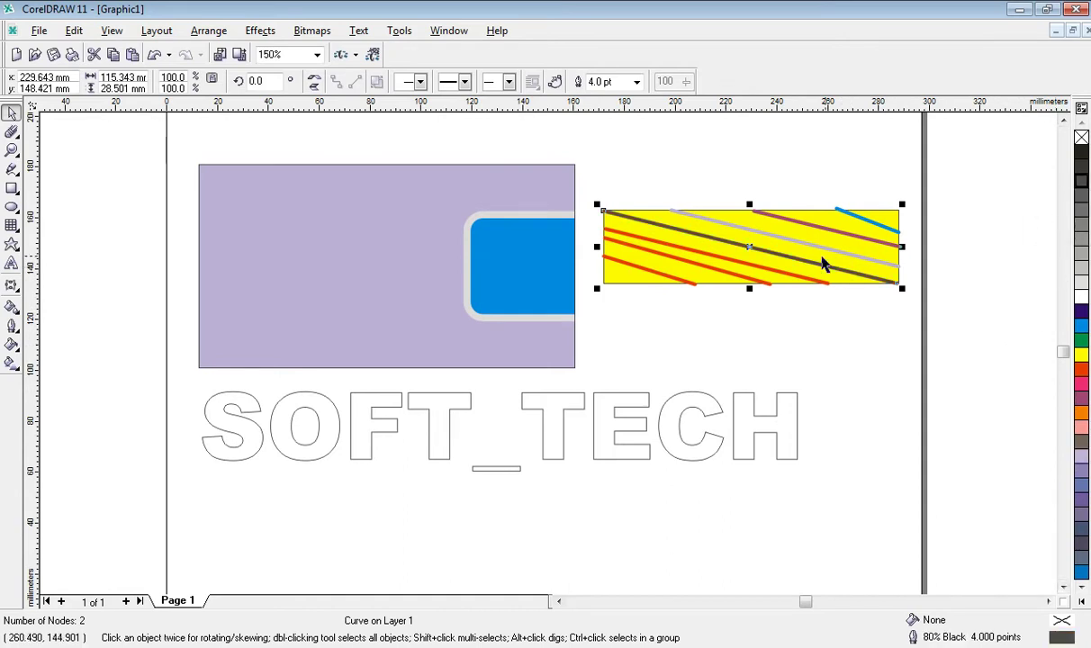
click(770, 272)
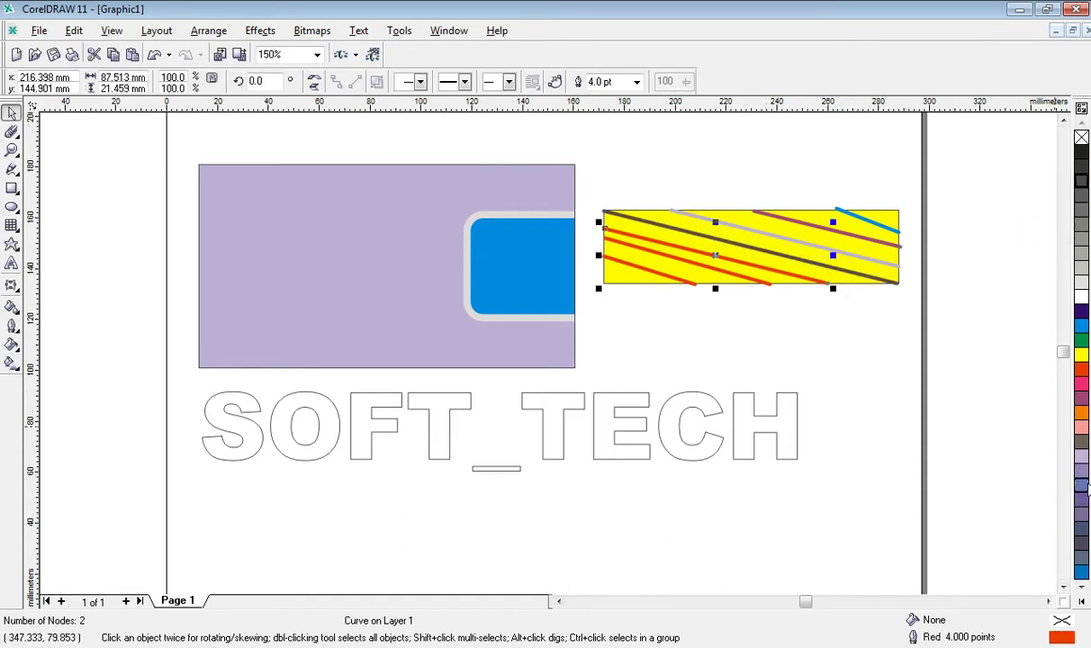
right_click(1081, 484)
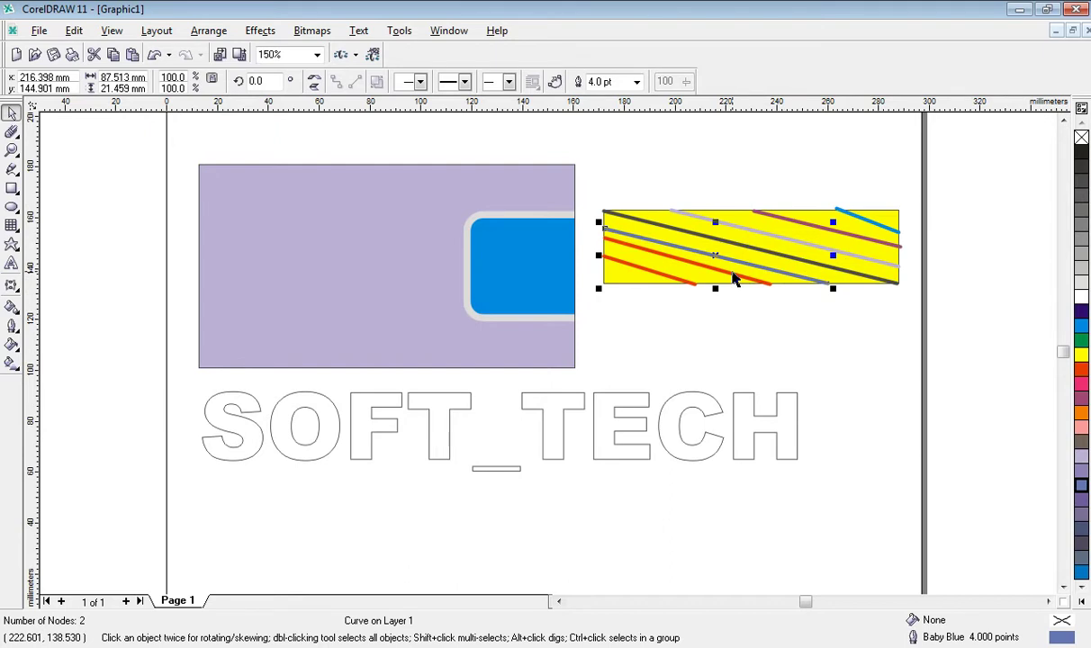
click(754, 284)
right_click(1081, 572)
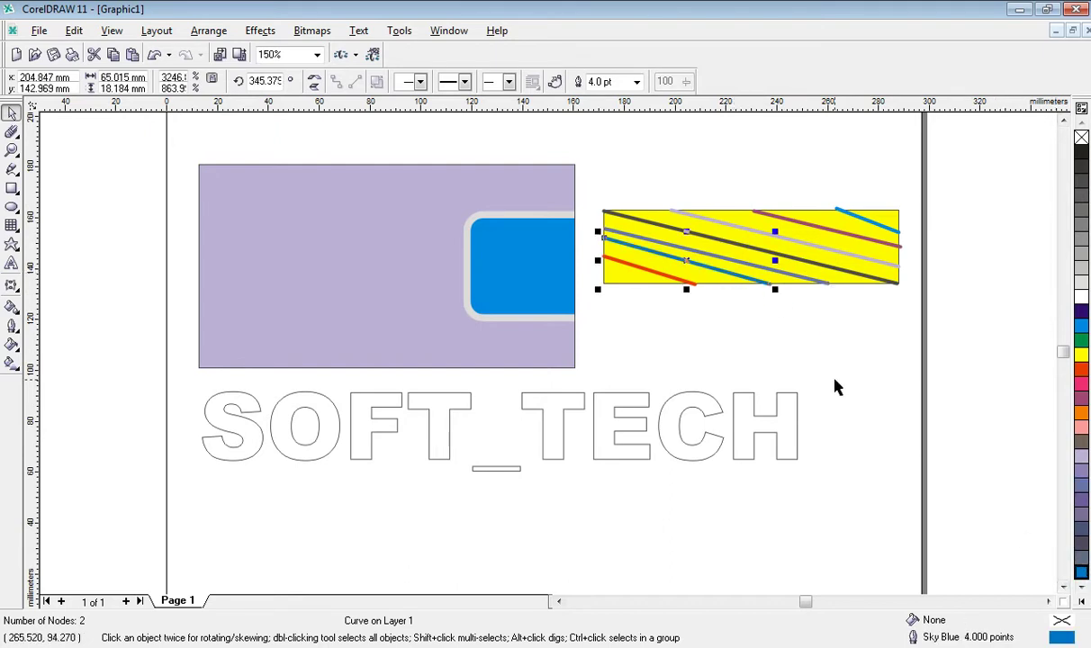
click(679, 285)
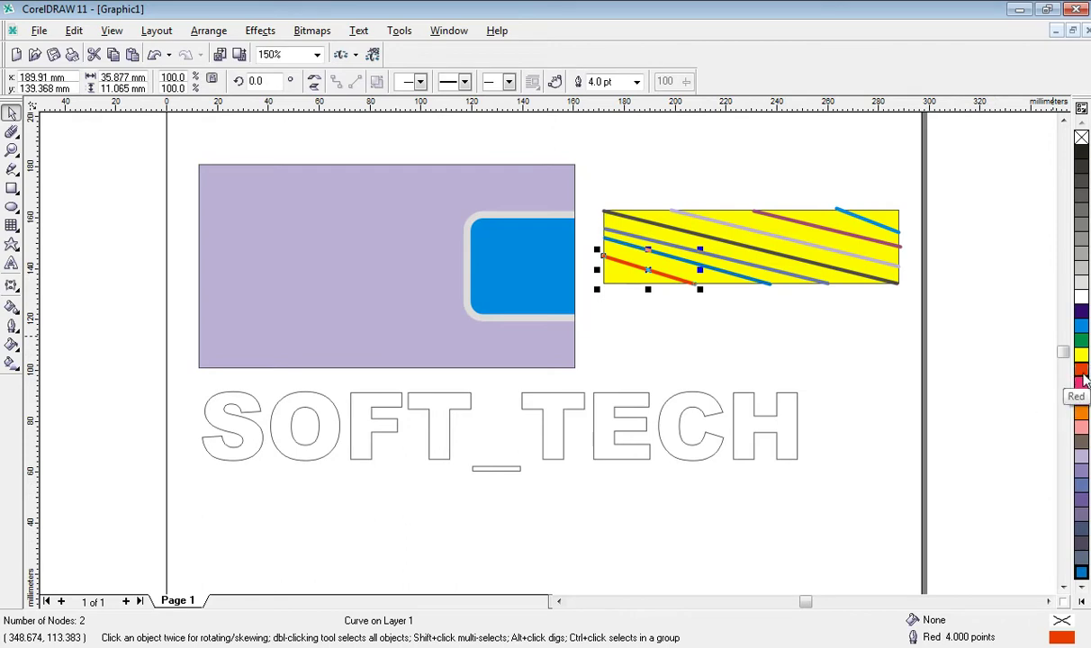
click(1012, 414)
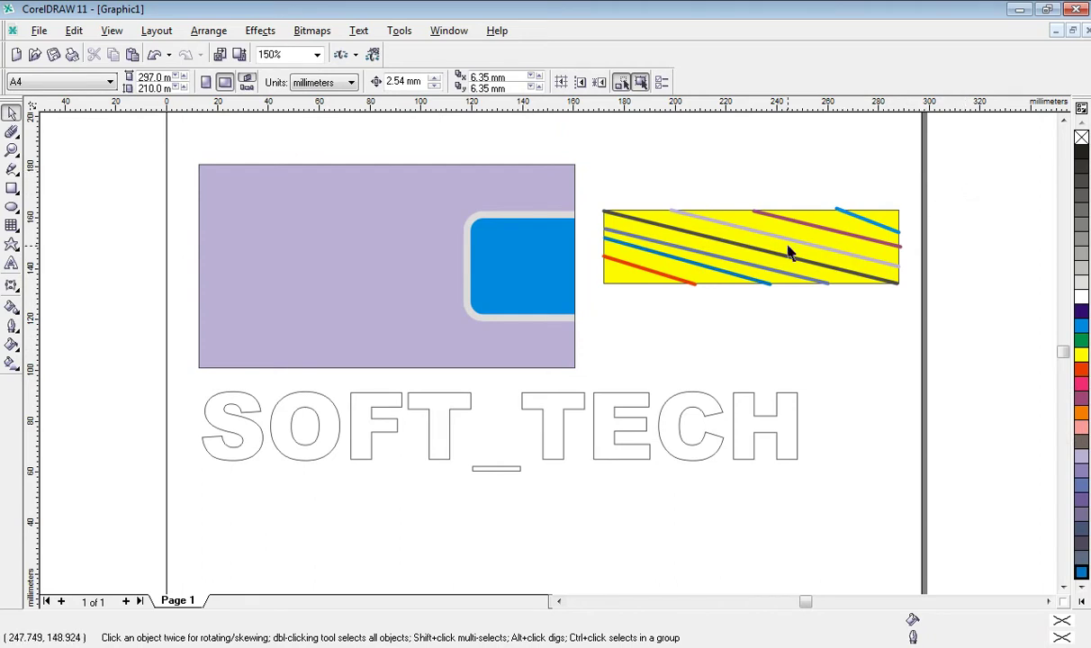
Give the rectangle a horizontal linear fountain fill ending in blue on the right
click(605, 257)
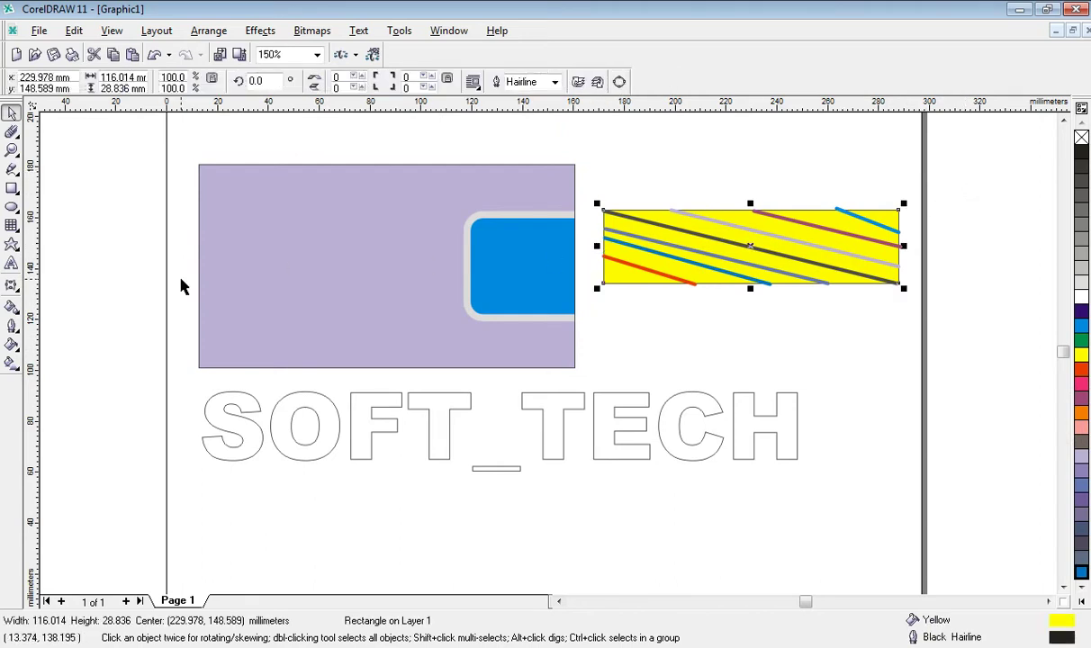
click(16, 365)
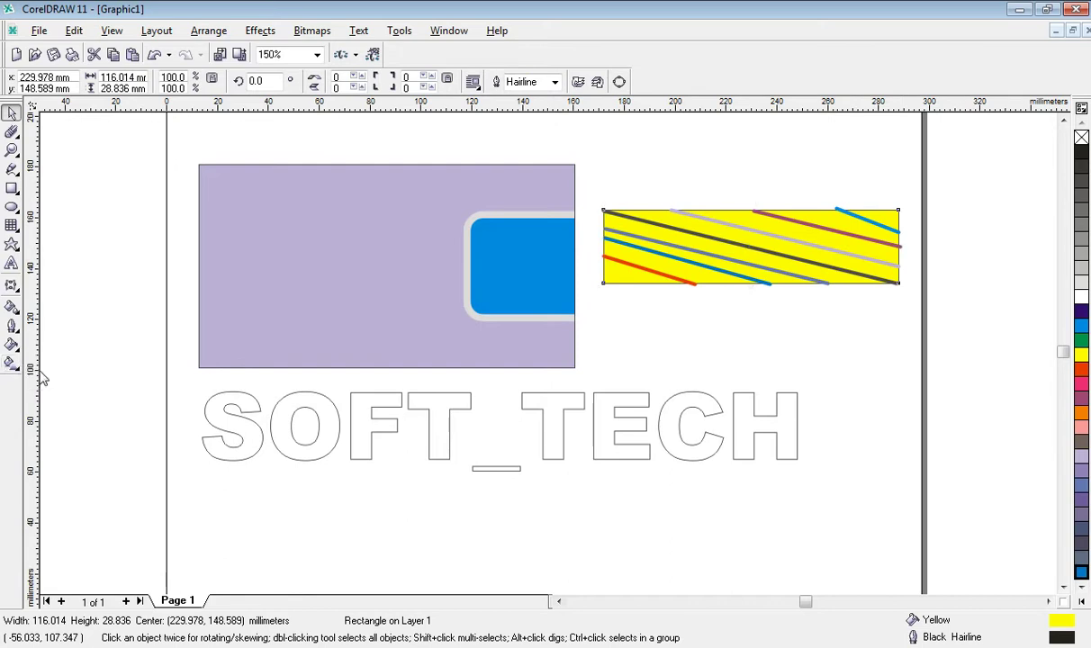
drag(603, 249, 959, 248)
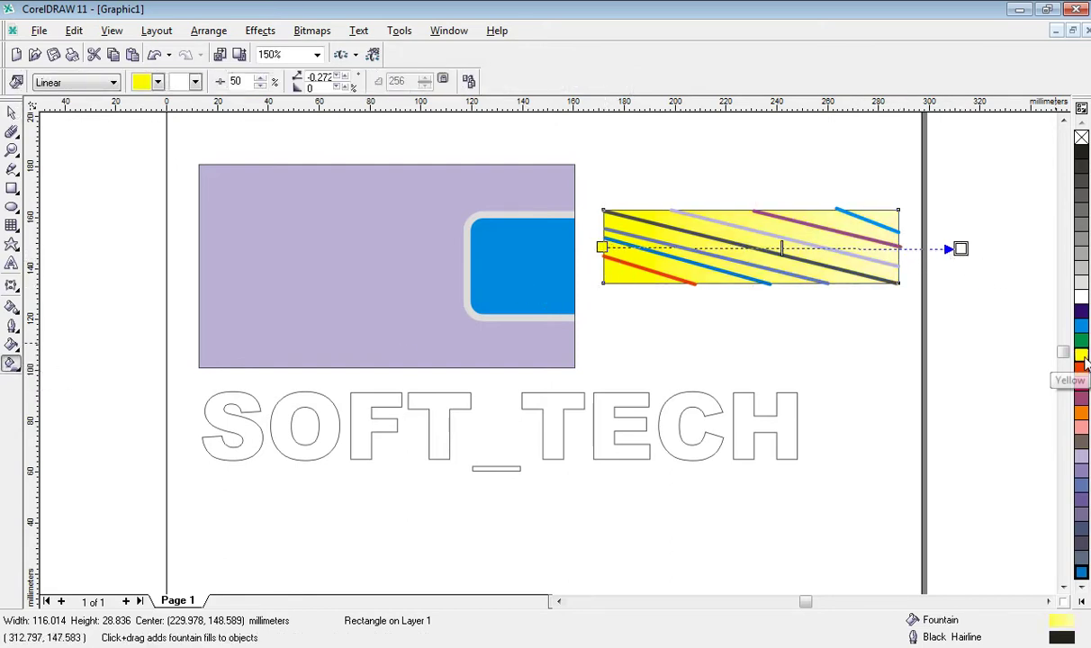
drag(1081, 325, 885, 261)
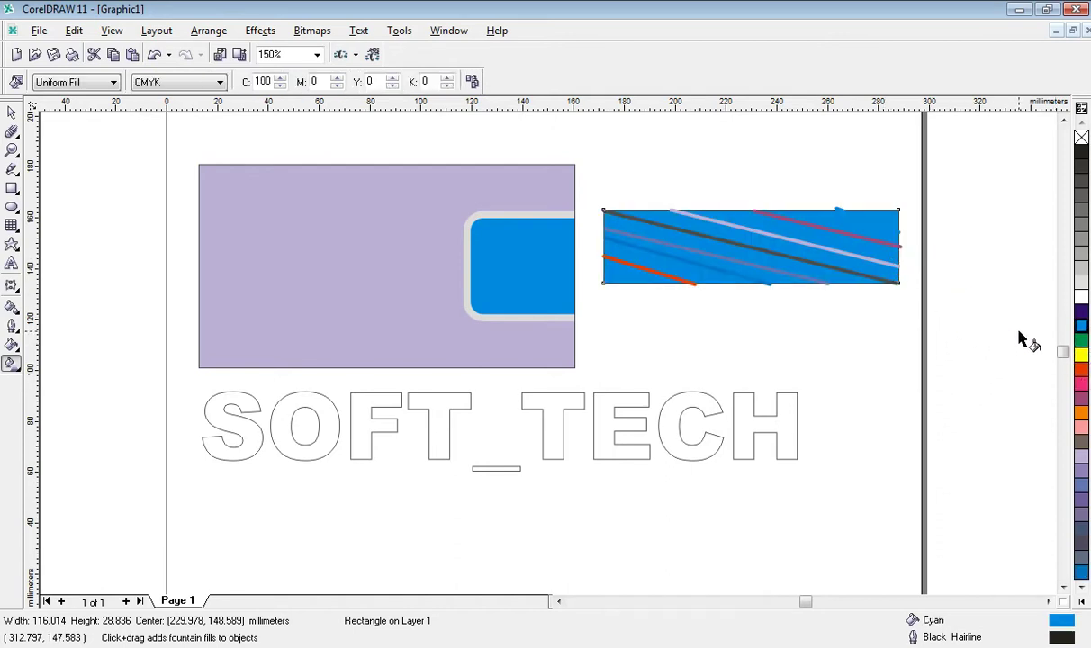
drag(1080, 239, 856, 255)
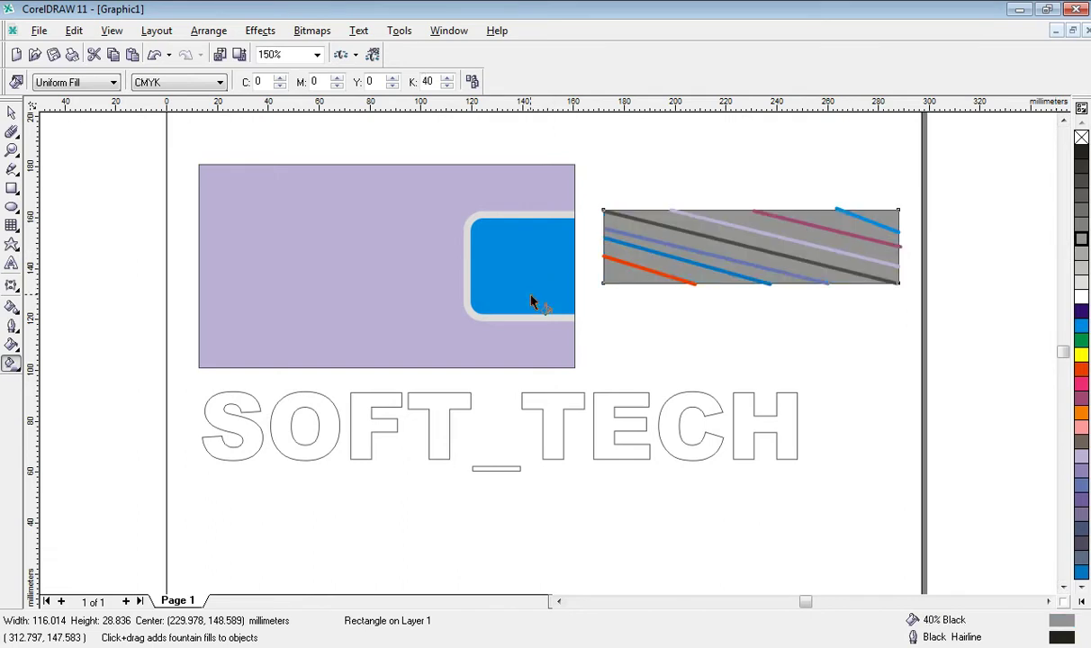
drag(601, 243, 921, 239)
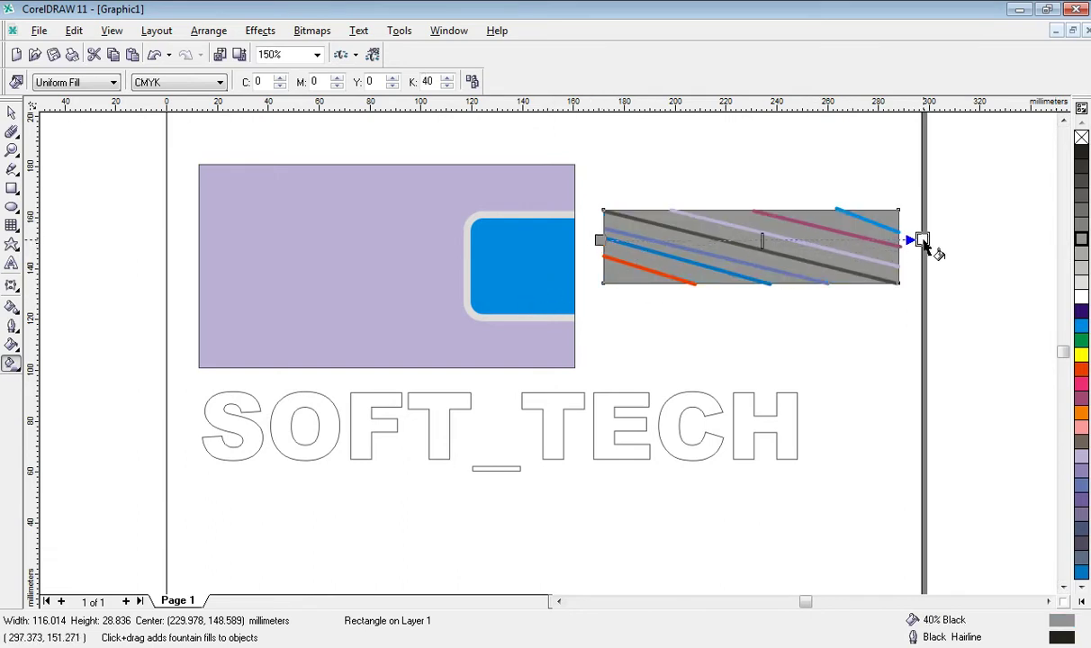
mouse_move(1081, 325)
mouse_down()
mouse_move(888, 252)
mouse_move(885, 239)
mouse_up()
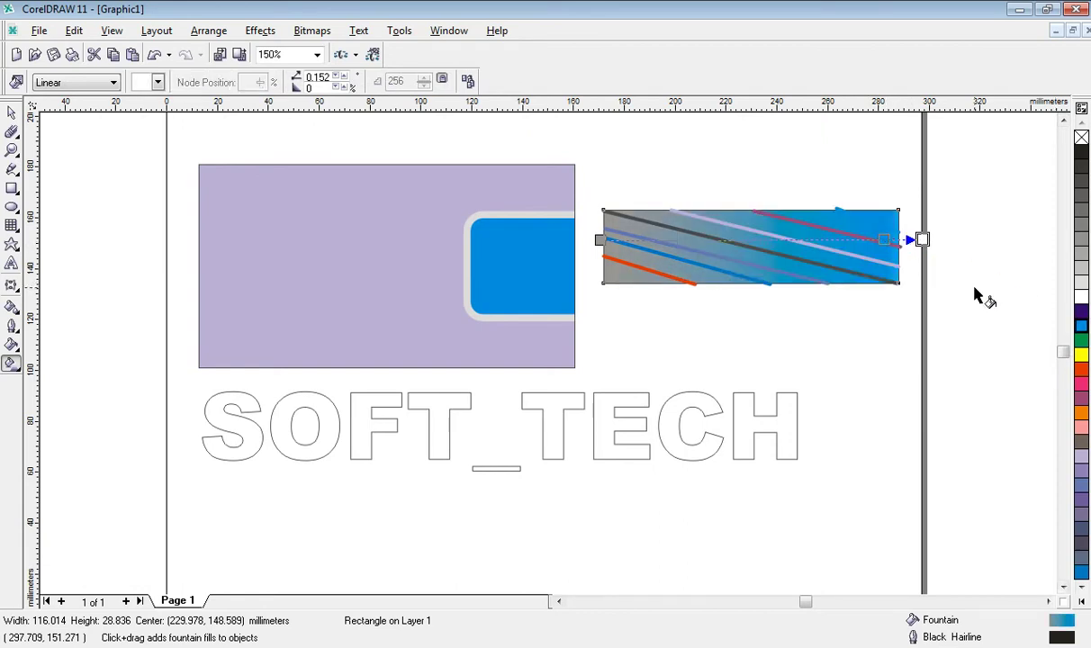
Add light grey, purple, pink, baby blue, yellow and green colour stops to the gradient
mouse_move(1080, 282)
mouse_down()
mouse_move(889, 266)
mouse_move(856, 239)
mouse_up()
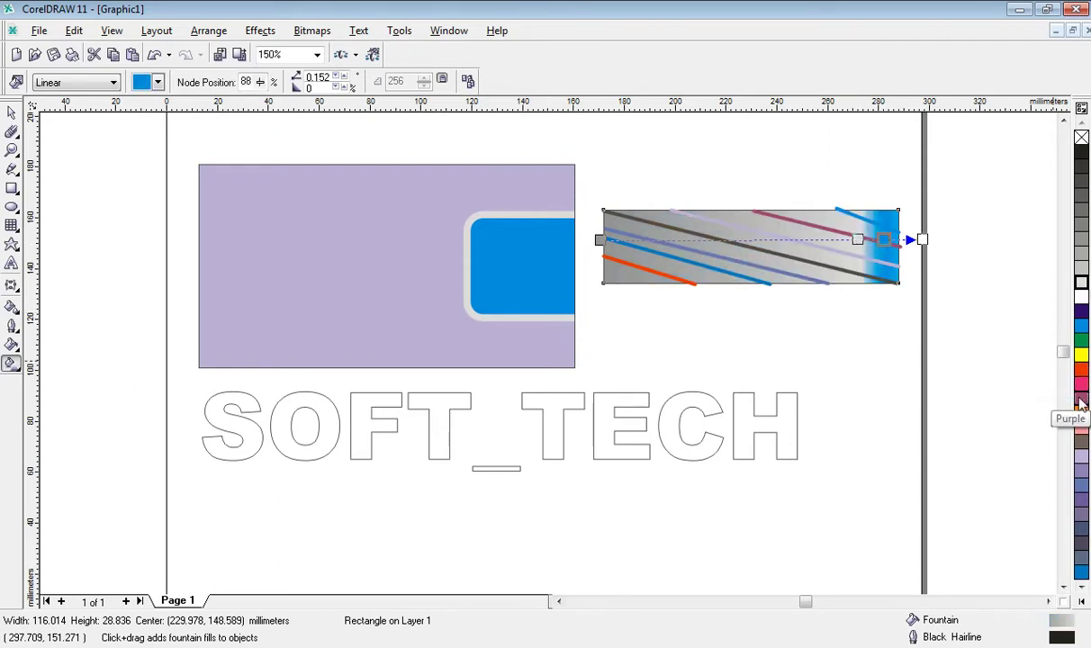
mouse_move(1084, 403)
mouse_down()
mouse_move(806, 253)
mouse_move(800, 239)
mouse_up()
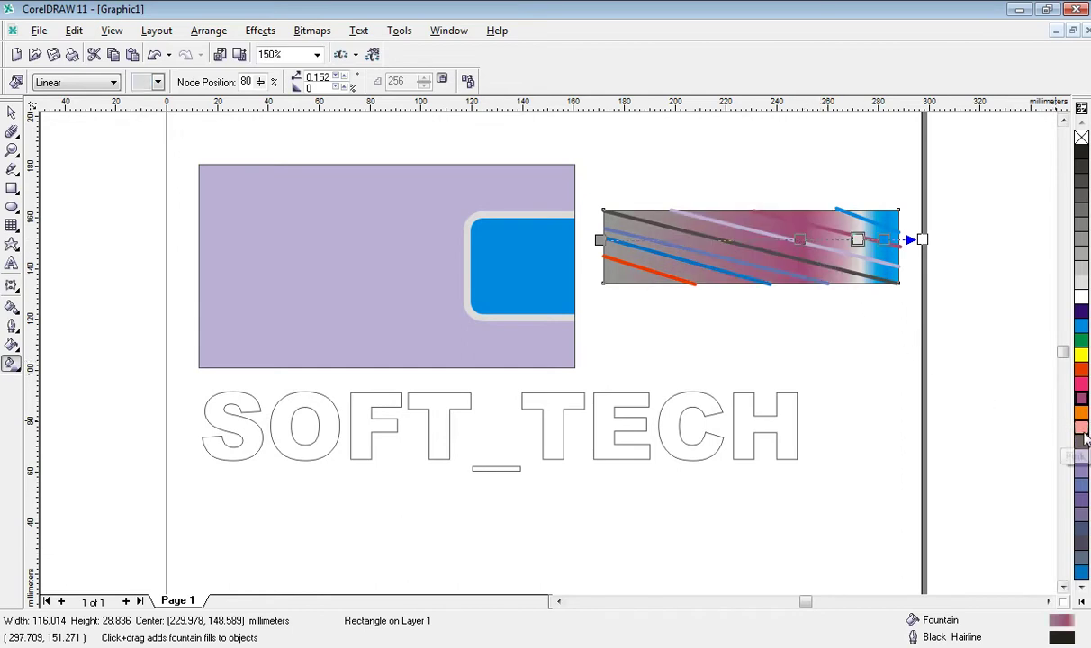
drag(1083, 434, 787, 286)
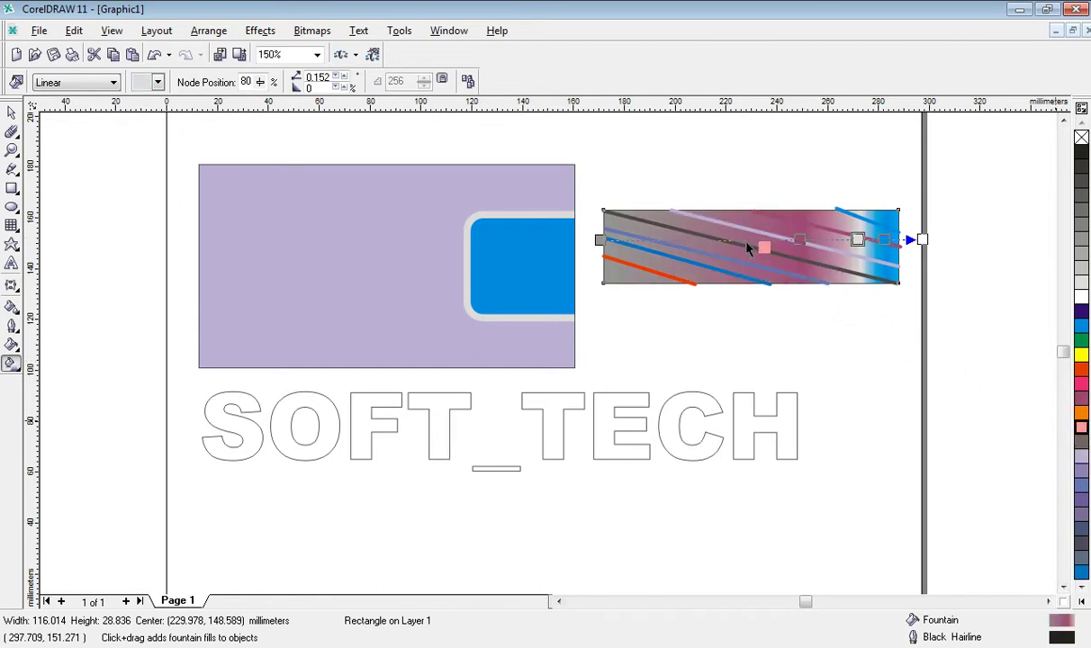
drag(747, 250, 741, 240)
drag(1086, 492, 701, 241)
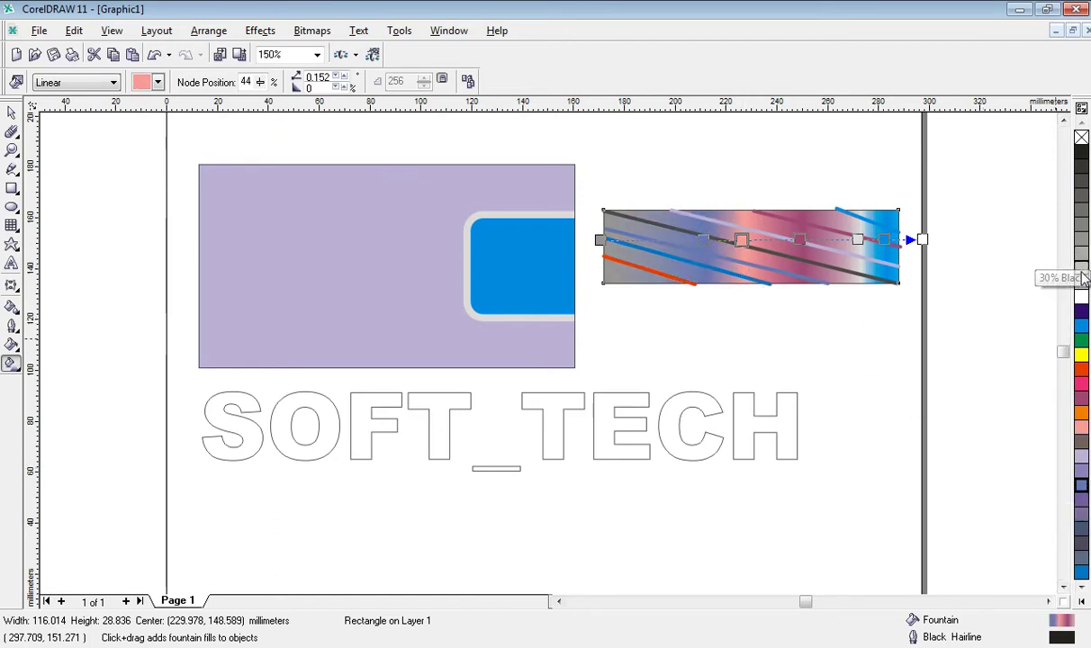
drag(1082, 282, 919, 270)
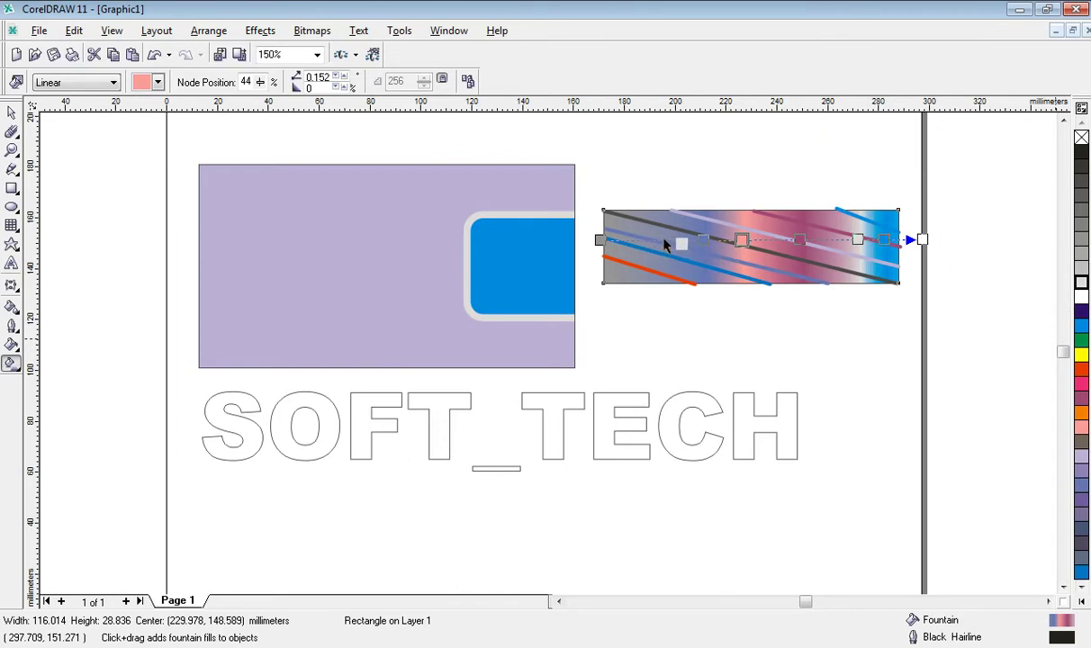
drag(666, 245, 668, 240)
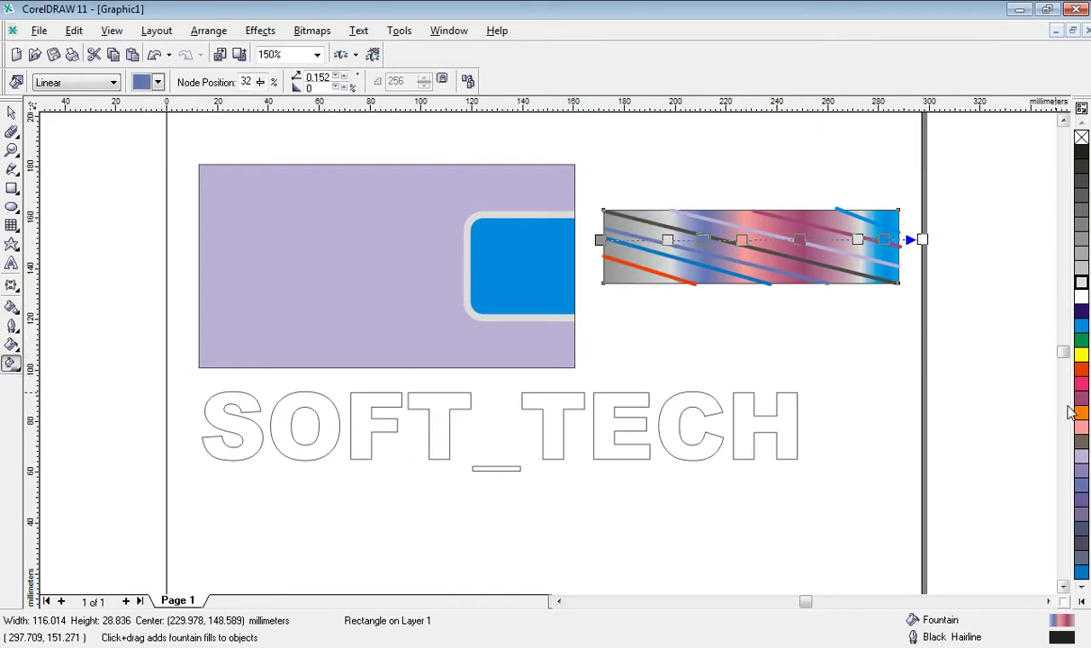
drag(1081, 433, 907, 320)
drag(823, 246, 819, 242)
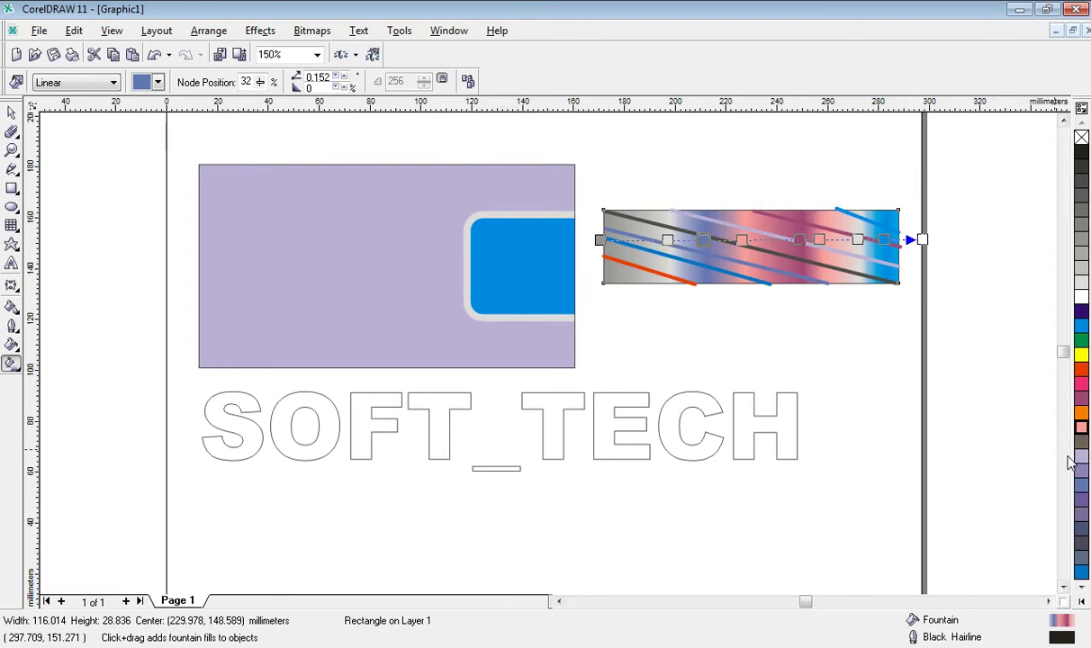
mouse_move(1082, 358)
mouse_down()
mouse_move(787, 252)
mouse_move(780, 240)
mouse_up()
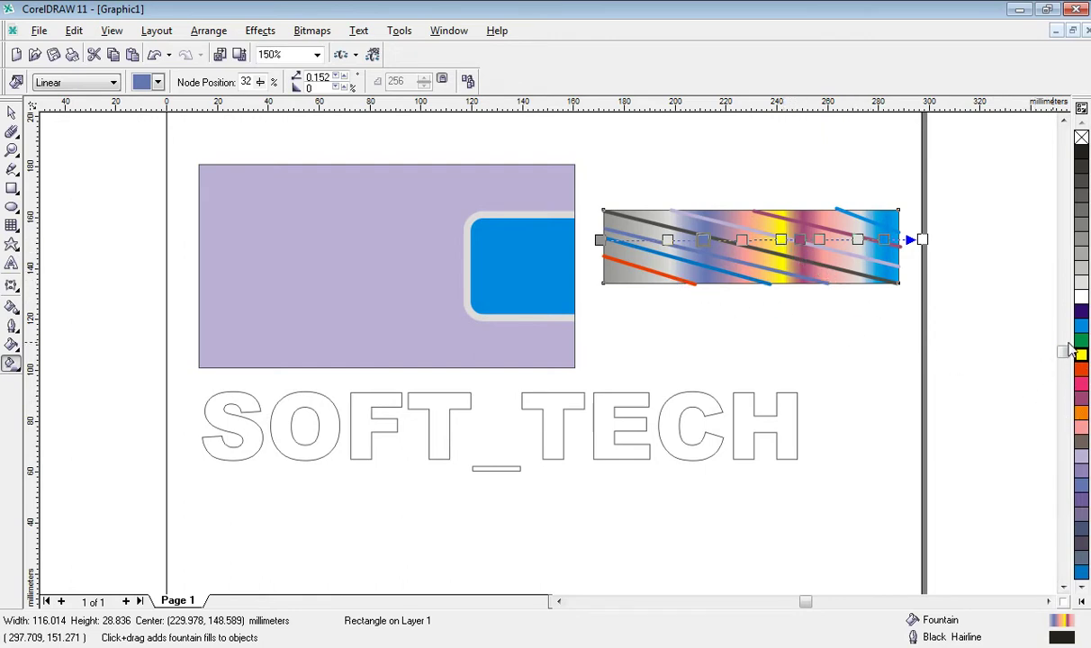
drag(1080, 340, 621, 241)
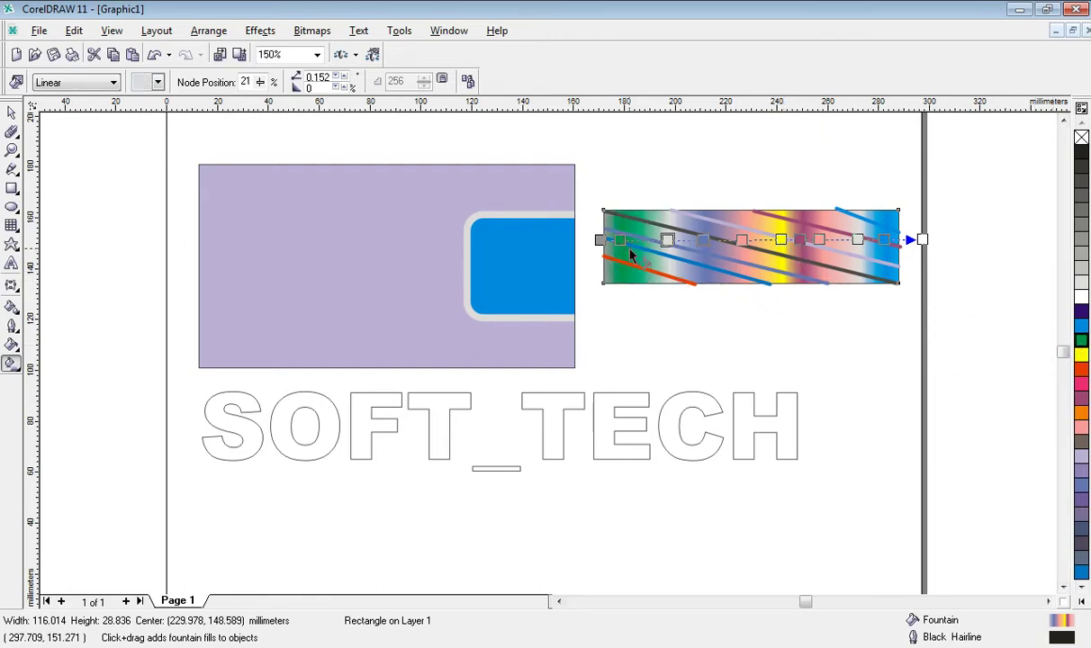
click(12, 113)
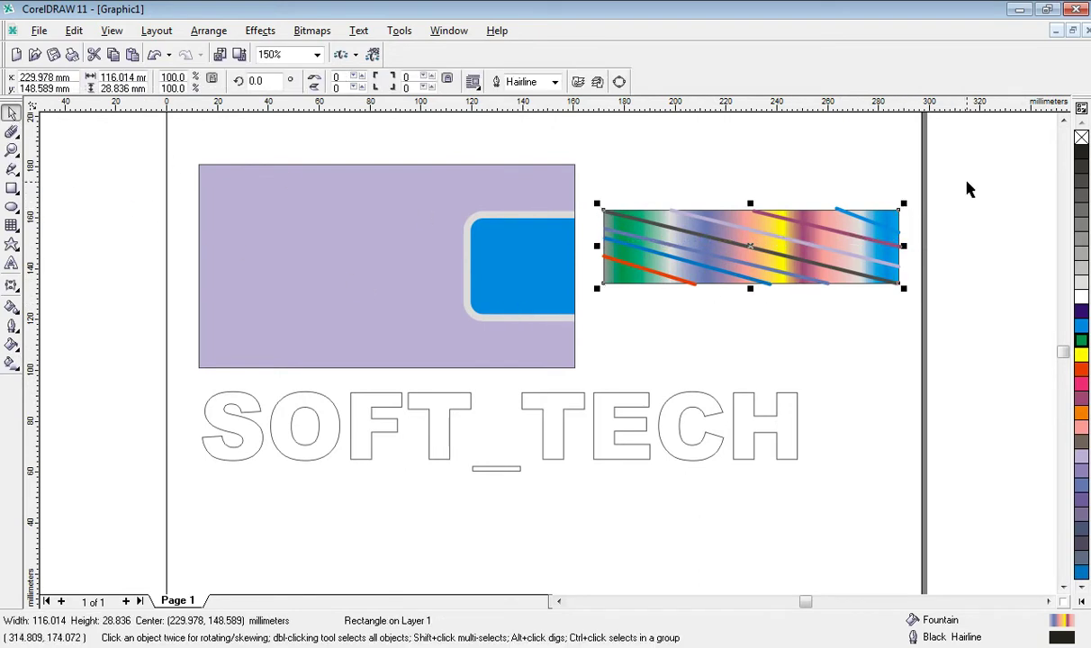
Group the rectangle with its hatch lines and PowerClip the group inside the SOFT_TECH text
mouse_move(965, 181)
mouse_down()
mouse_move(646, 287)
mouse_move(591, 317)
mouse_up()
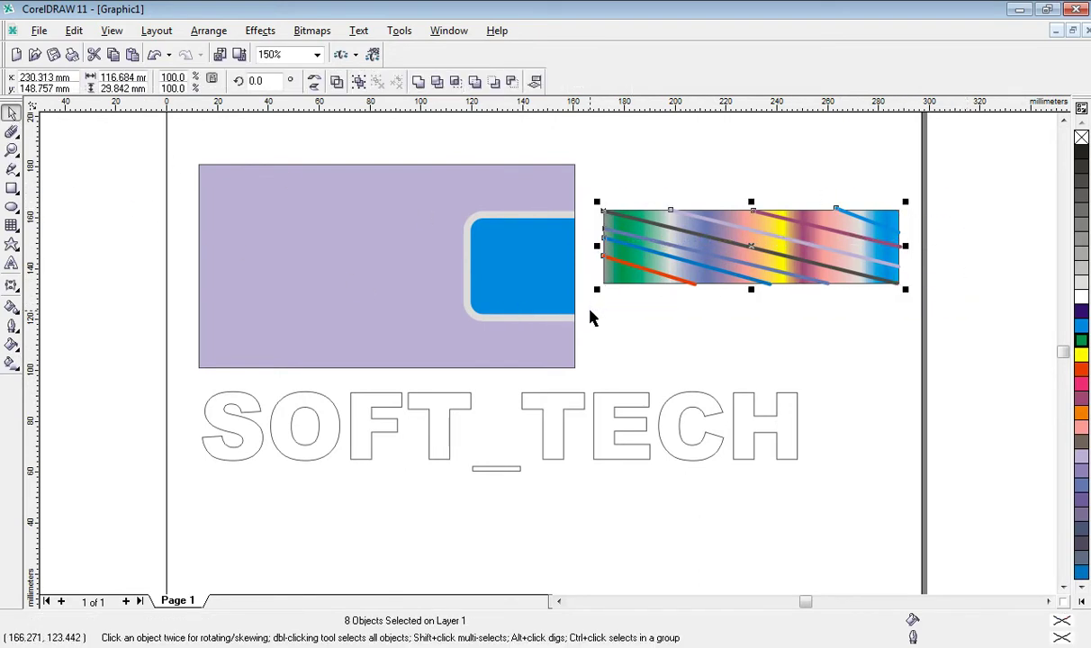
key(ctrl+g)
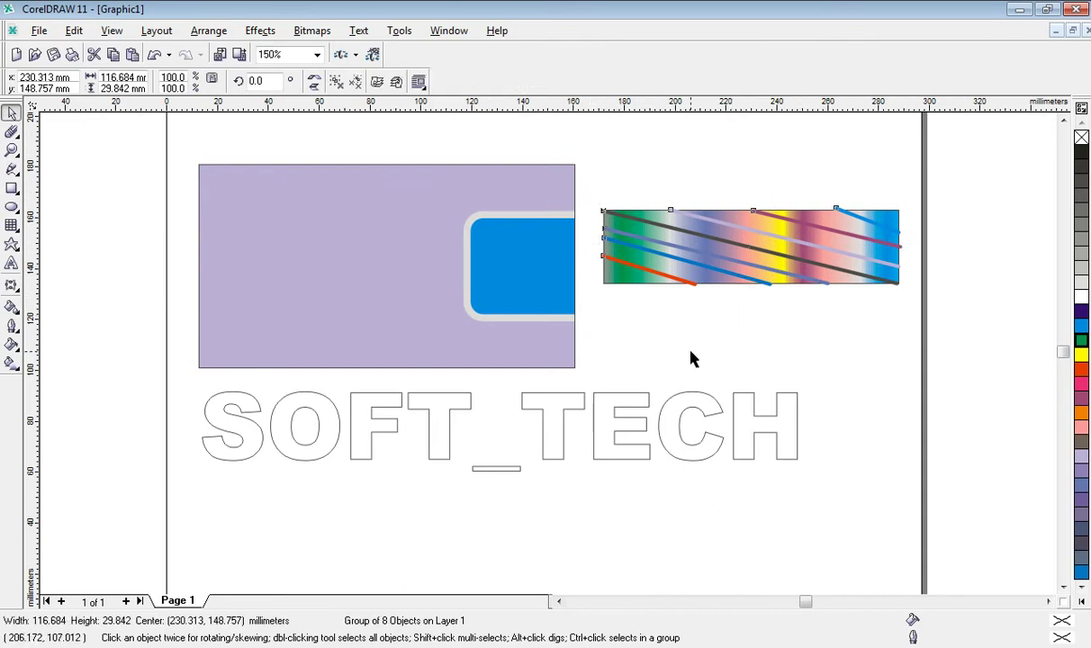
click(704, 329)
click(710, 290)
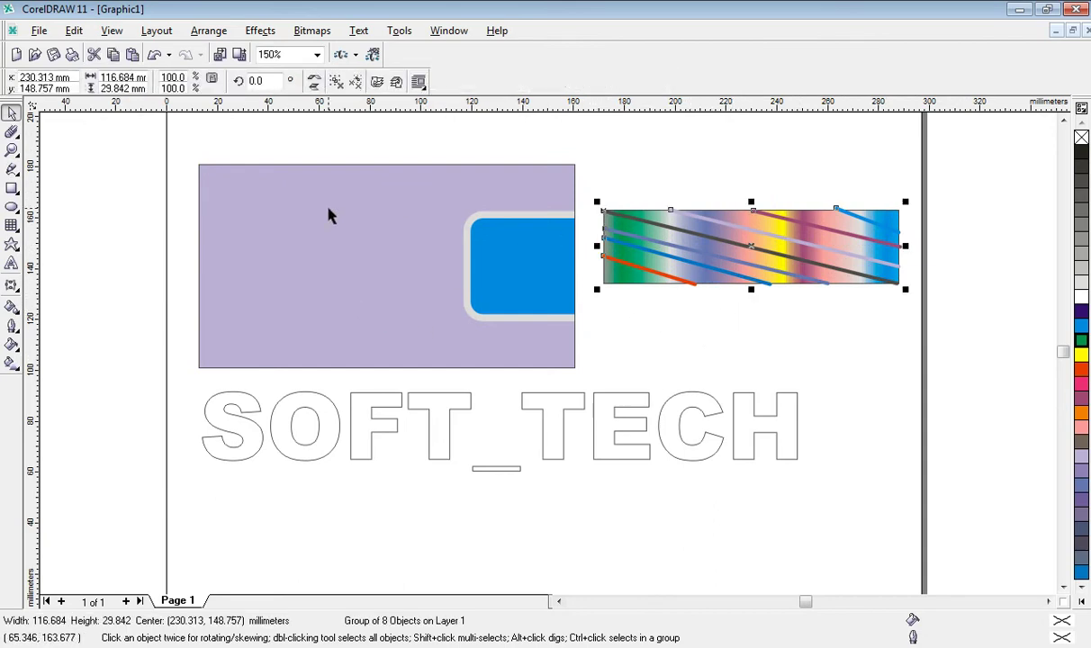
click(255, 34)
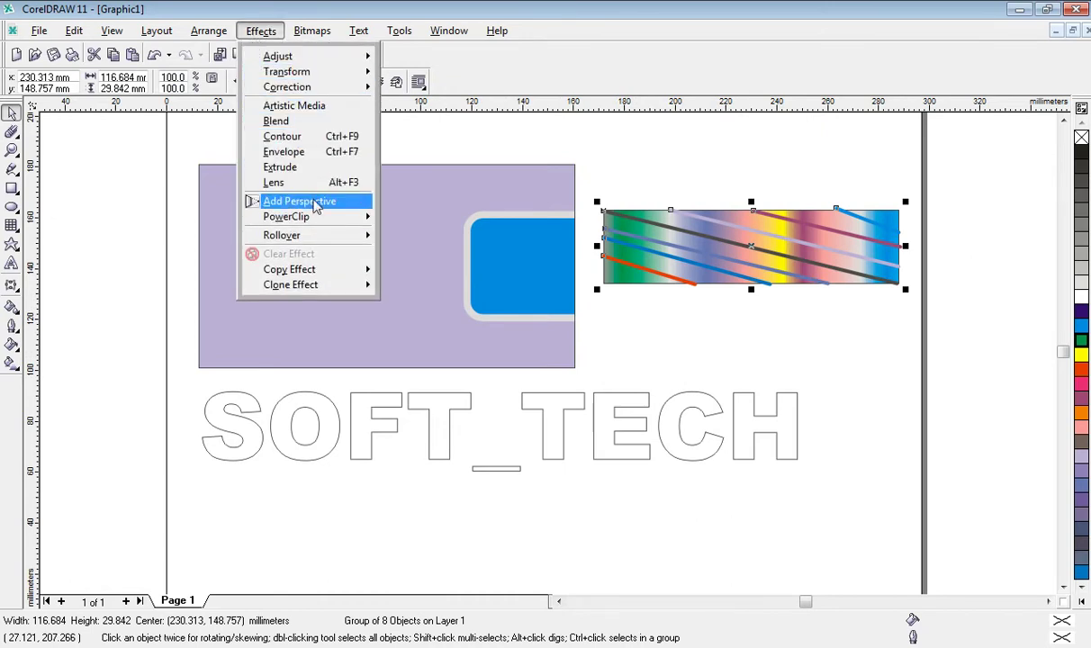
mouse_move(286, 217)
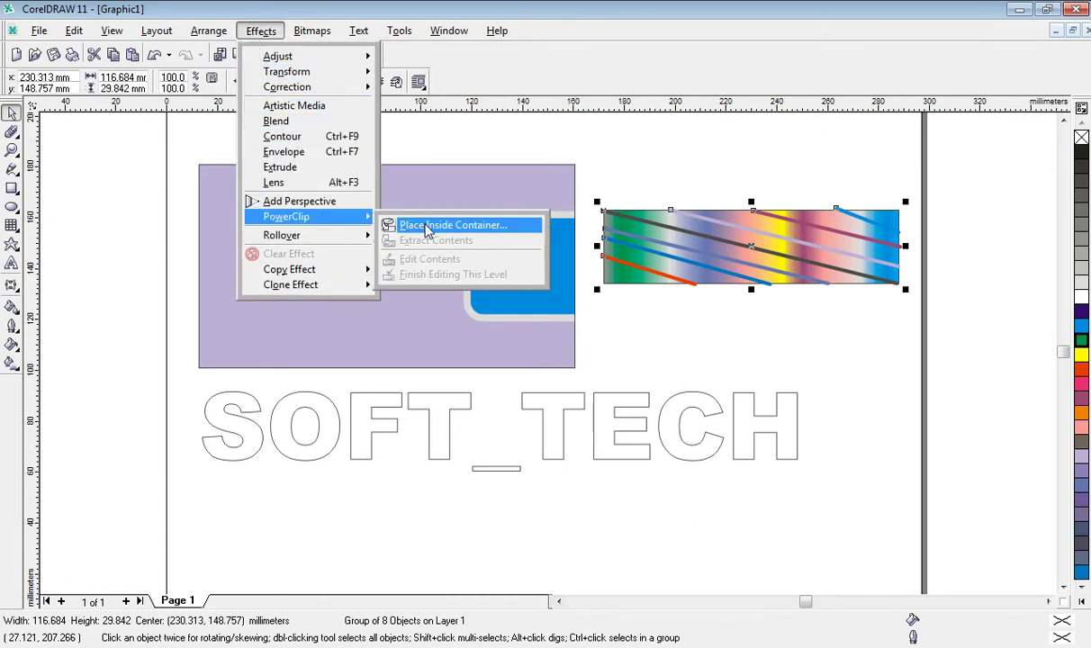
click(426, 227)
click(441, 403)
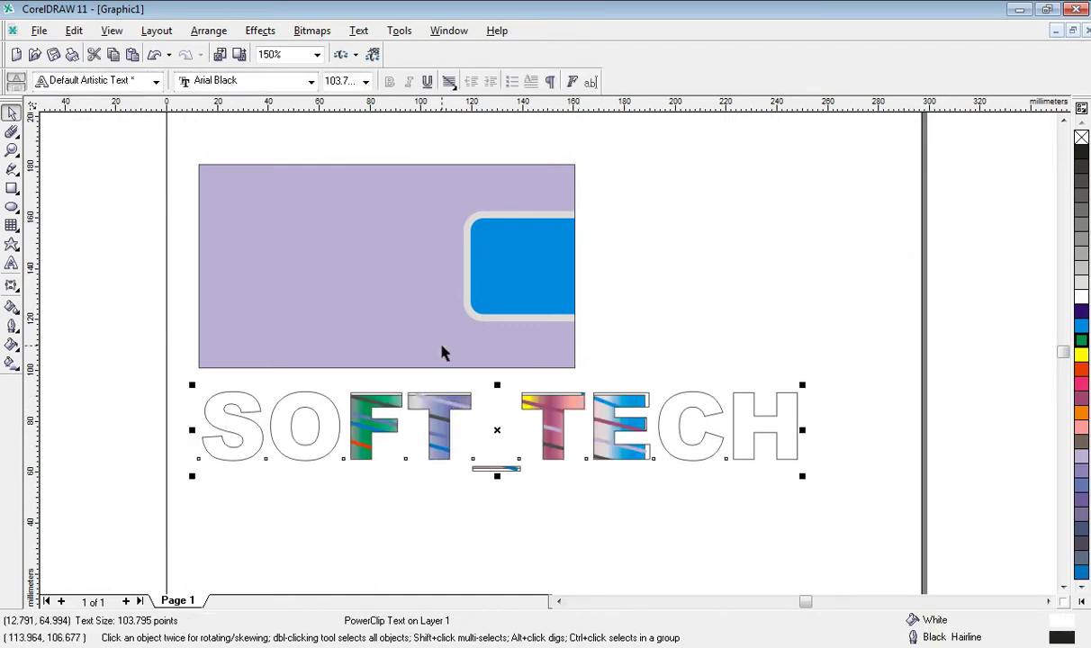
Stretch the clipped strip wider left and right and slightly taller so every letter is filled
click(260, 30)
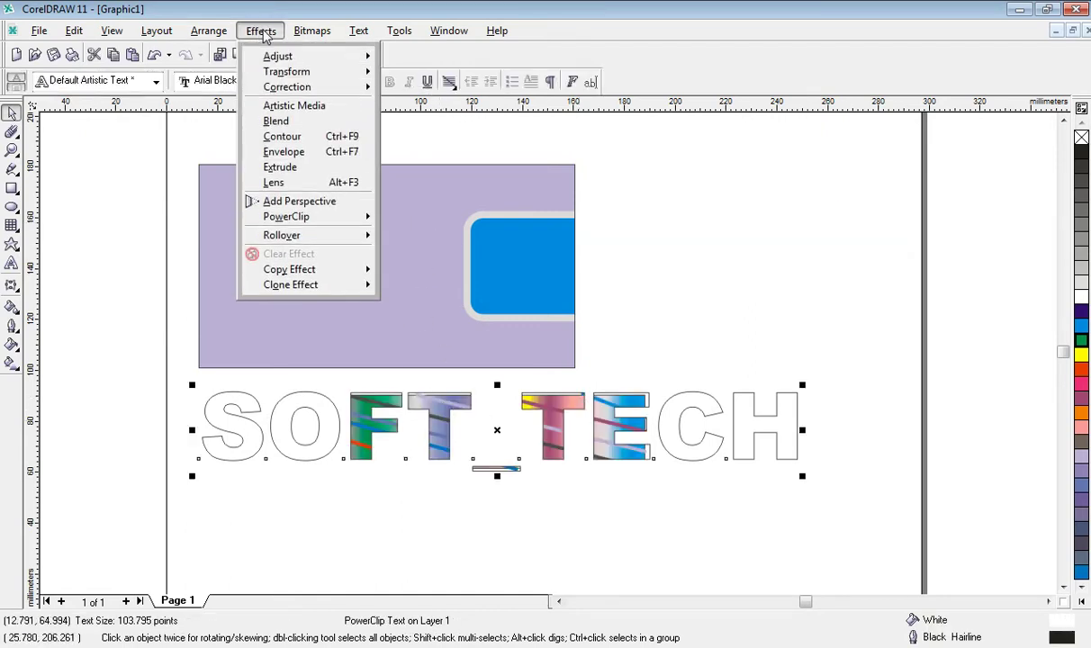
mouse_move(286, 216)
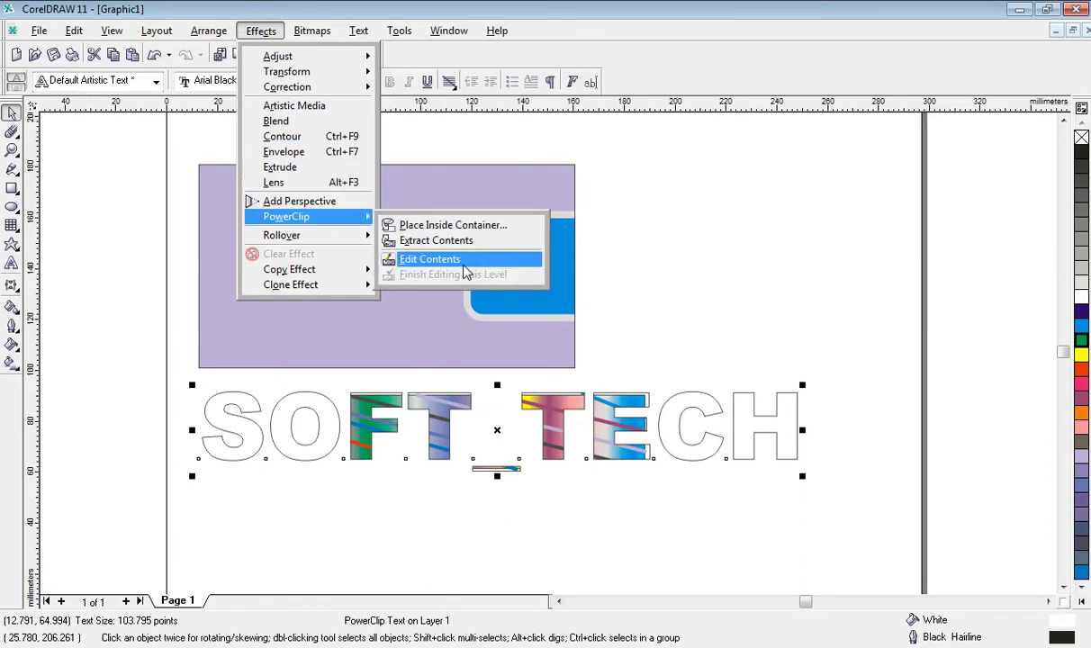
click(465, 261)
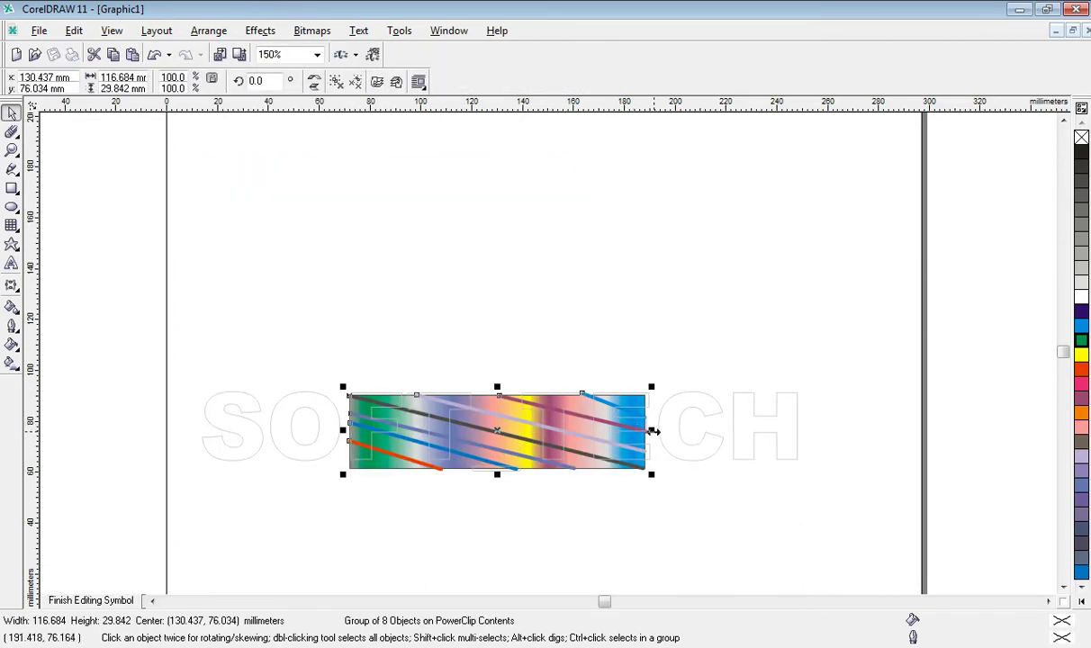
drag(651, 431, 818, 431)
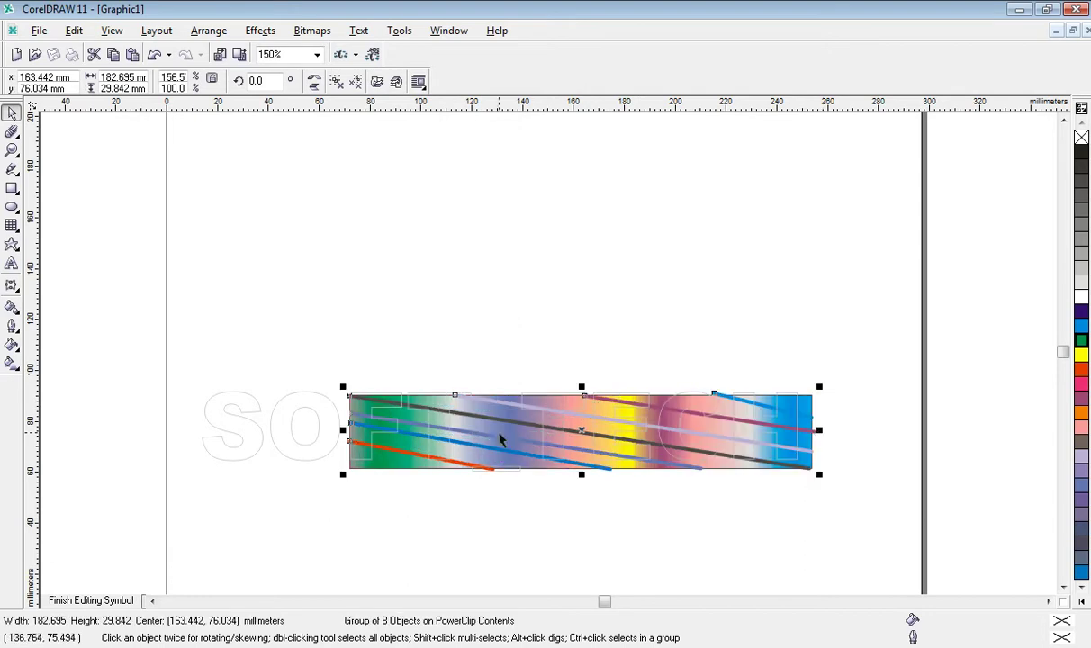
drag(343, 430, 200, 426)
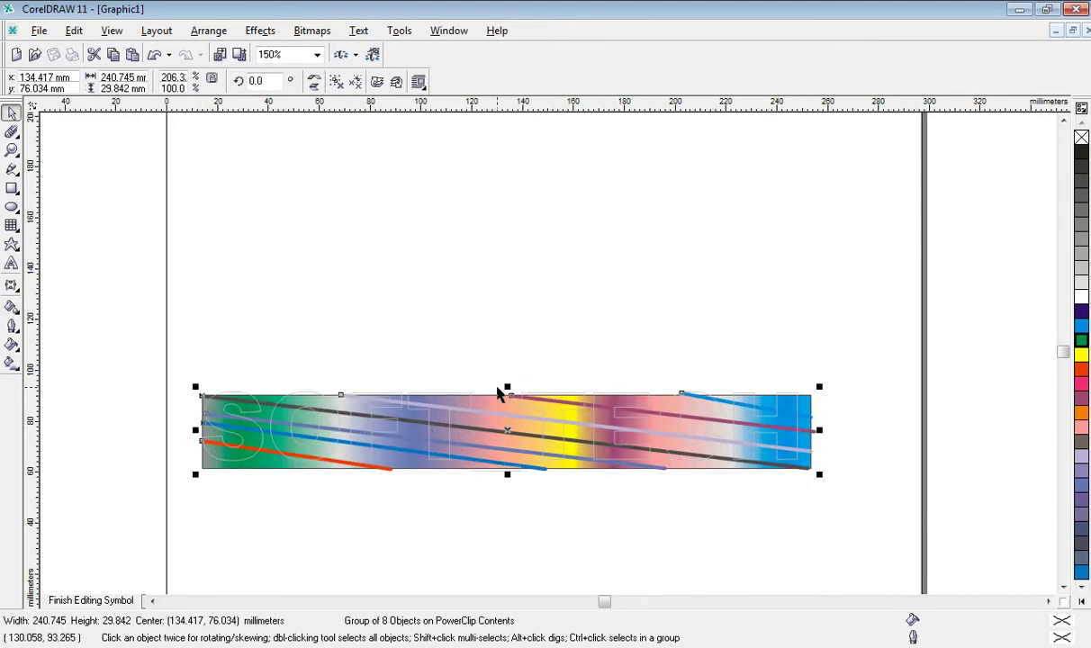
drag(507, 386, 508, 381)
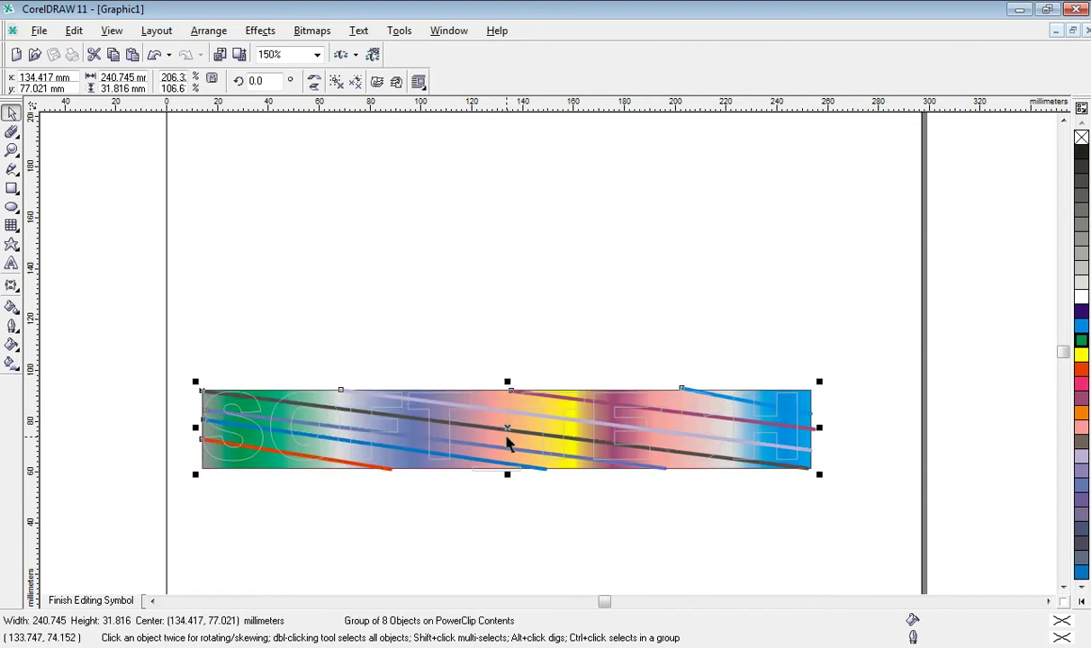
drag(509, 476, 508, 478)
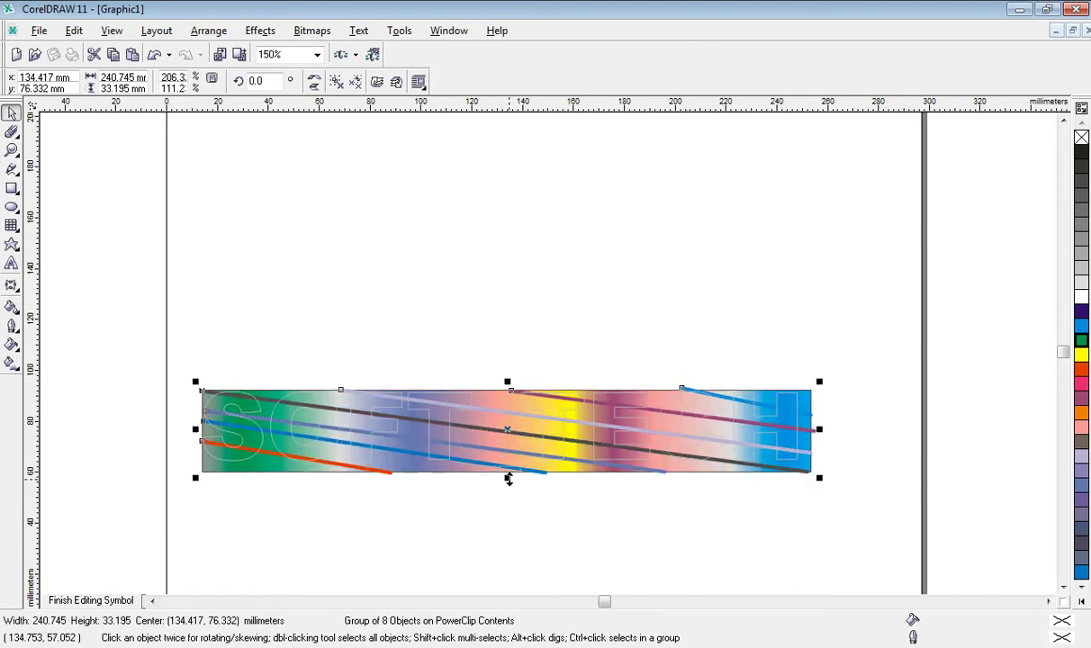
click(260, 31)
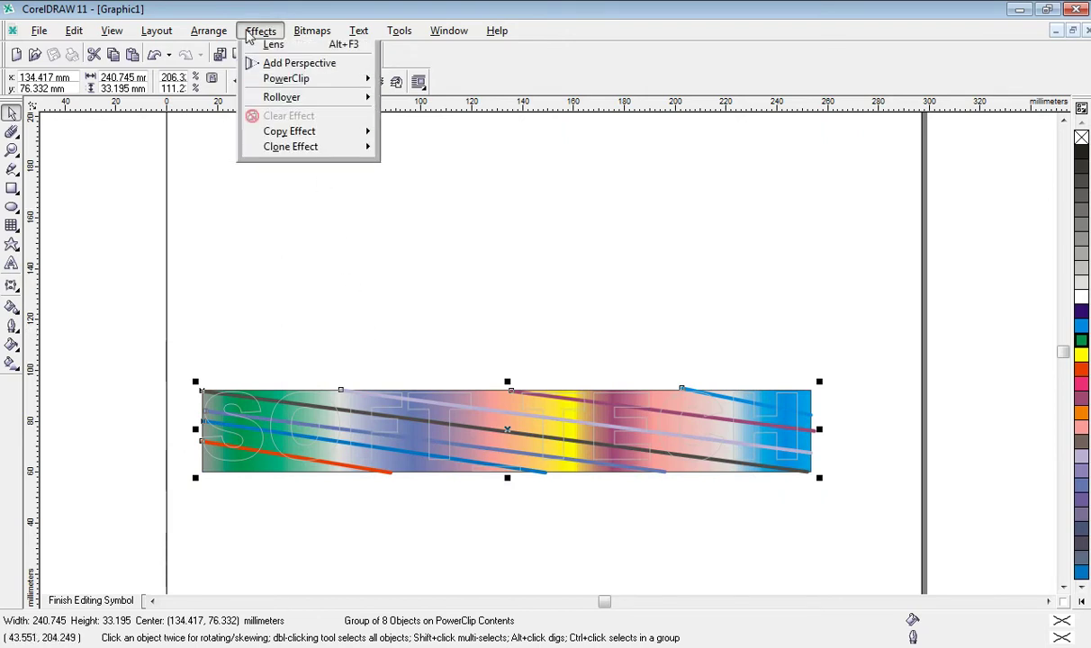
mouse_move(286, 216)
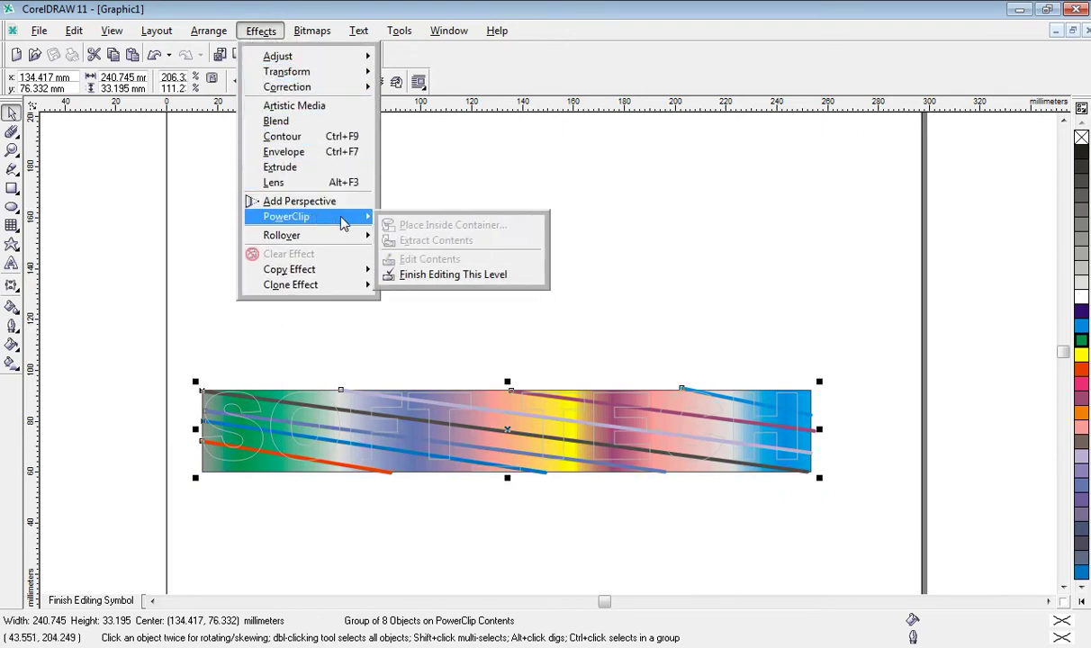
click(448, 273)
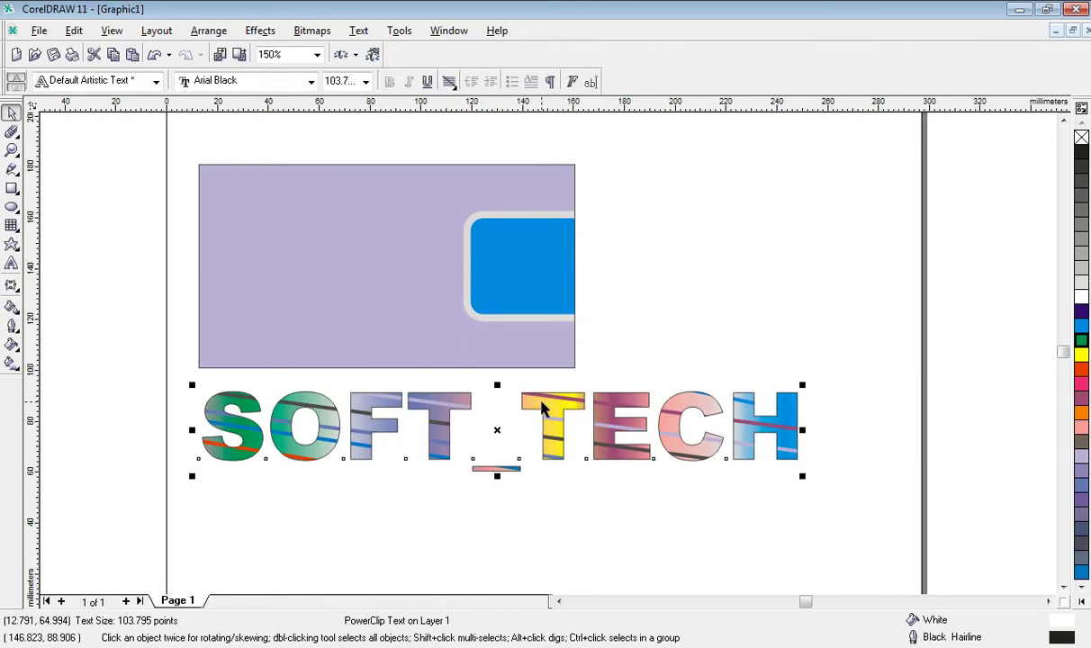
Deselect everything and zoom in on the gradient-filled SOFT_TECH lettering
click(627, 506)
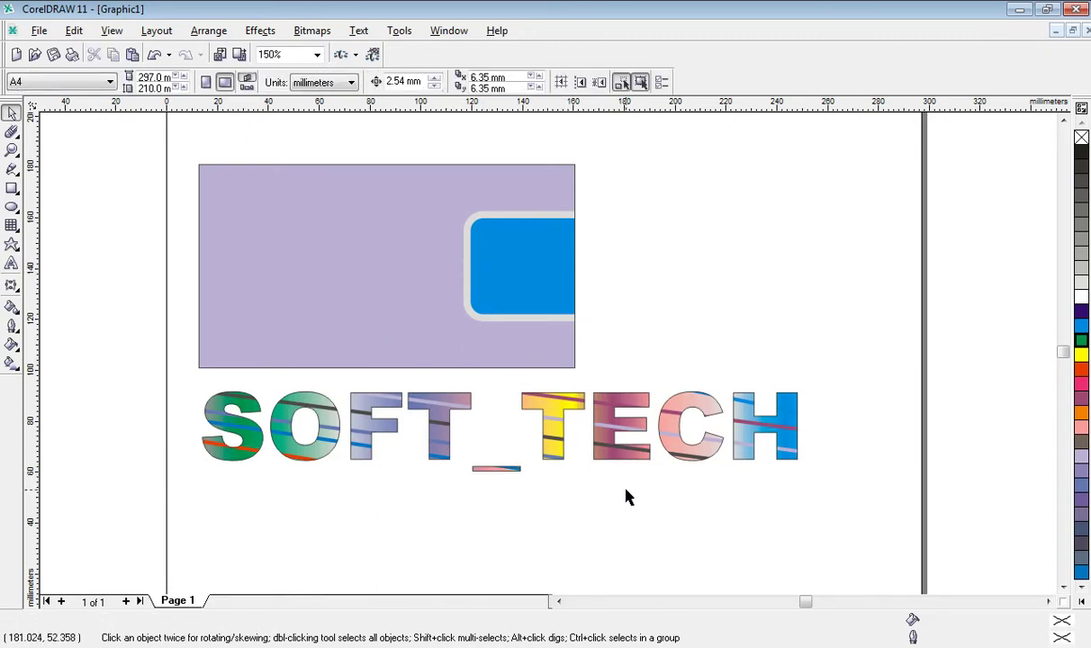
key(z)
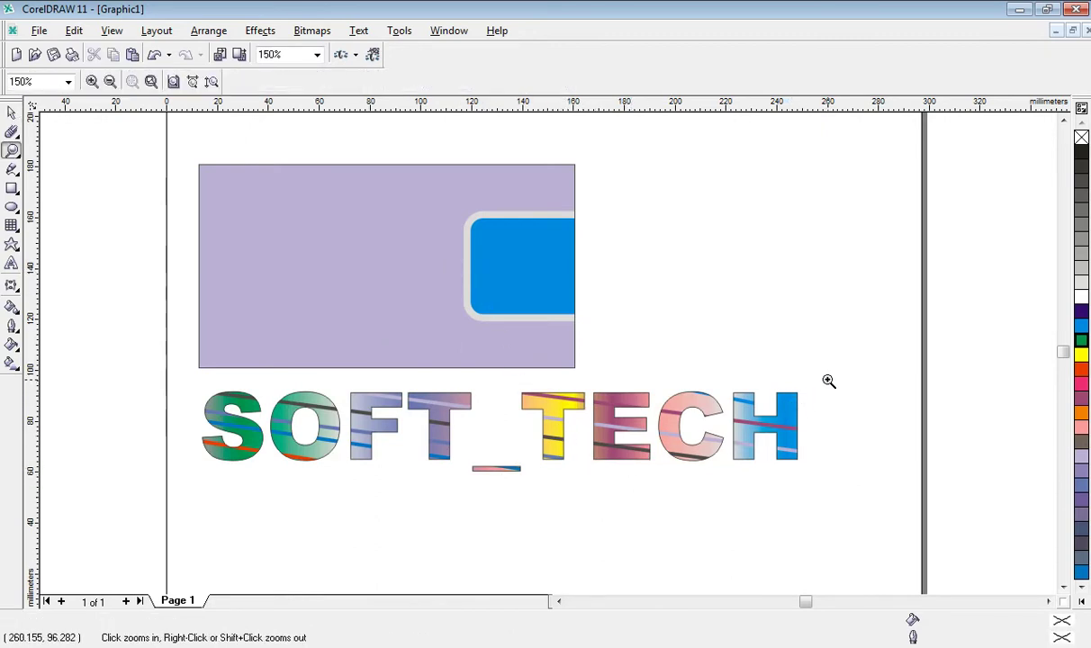
mouse_move(827, 380)
mouse_down()
mouse_move(200, 430)
mouse_move(180, 468)
mouse_up()
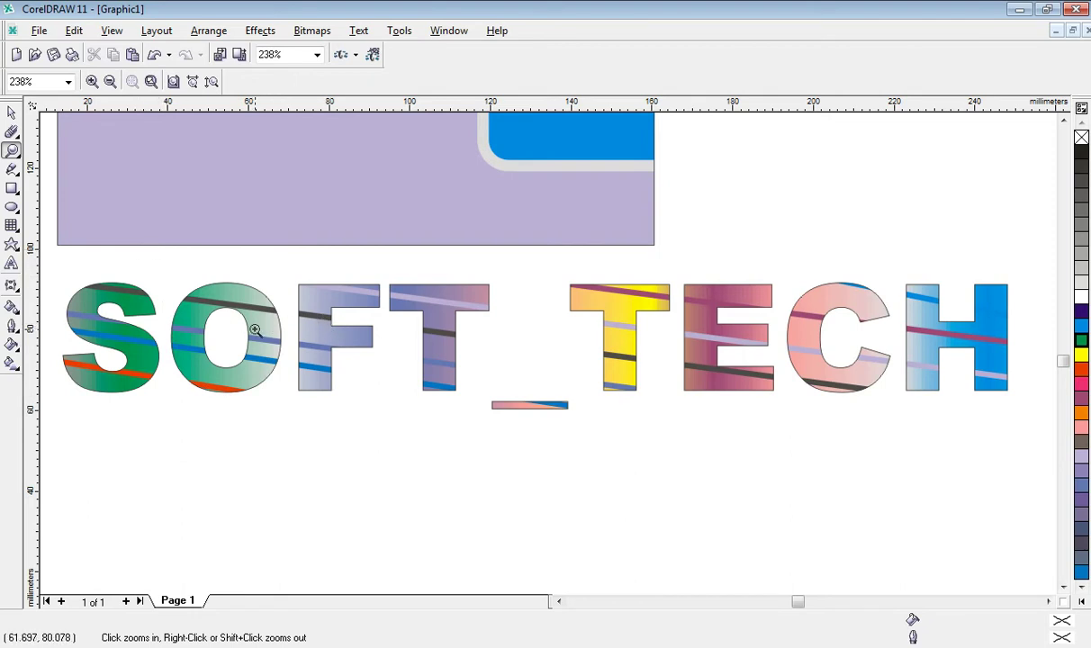
Import bigstock-children-at-computer-terminals-3917452.jpg and place it at the page's upper right
key(ctrl+i)
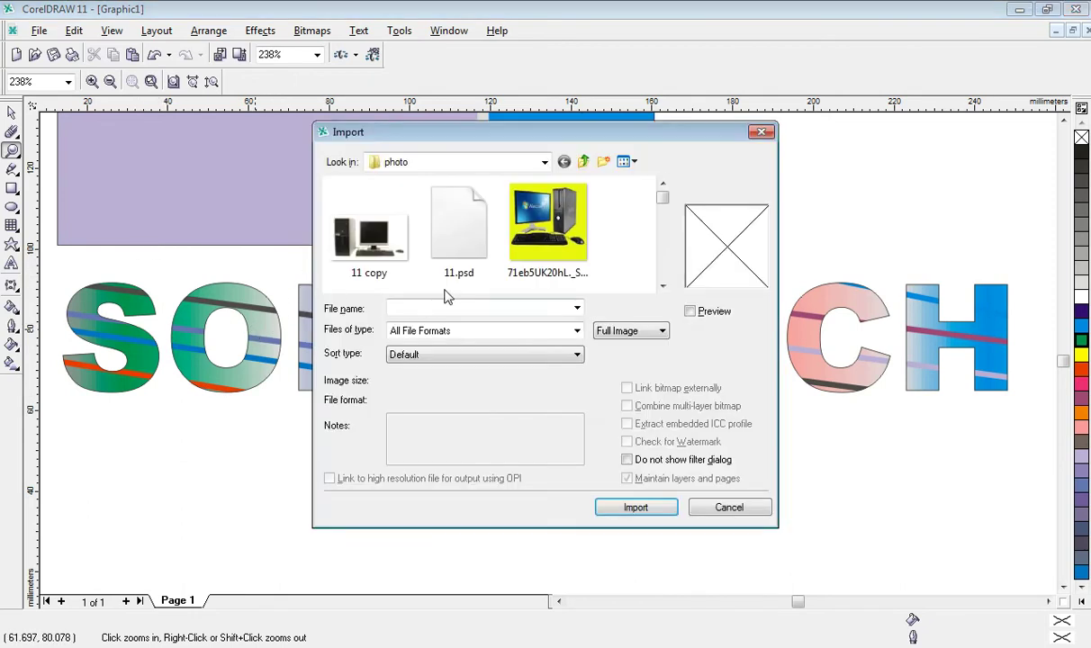
scroll(657, 236, down, 1)
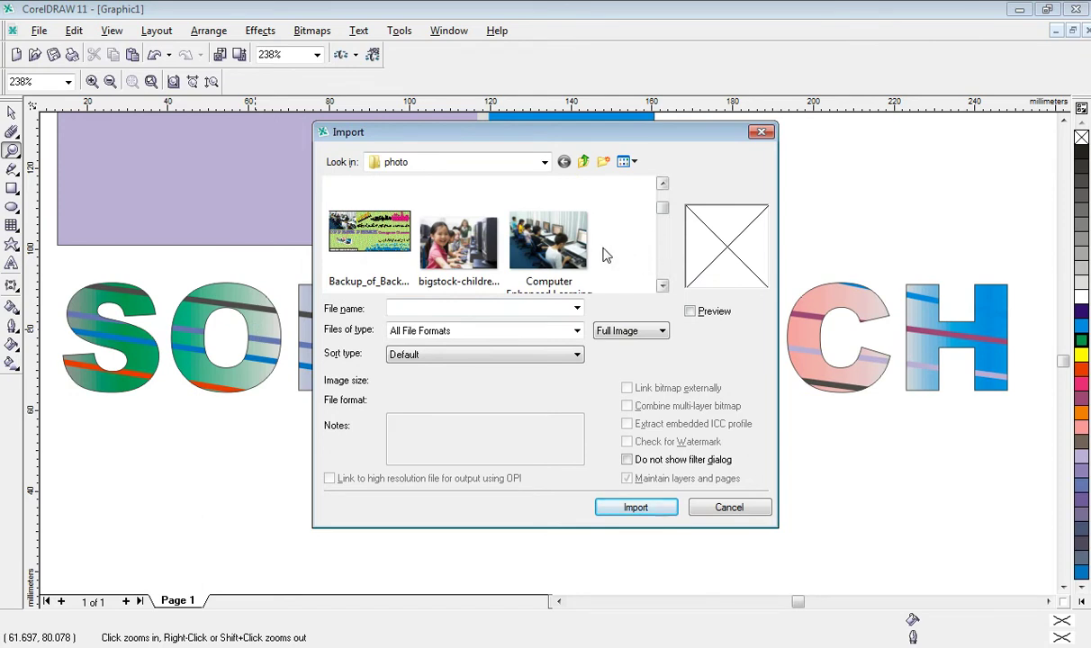
click(468, 255)
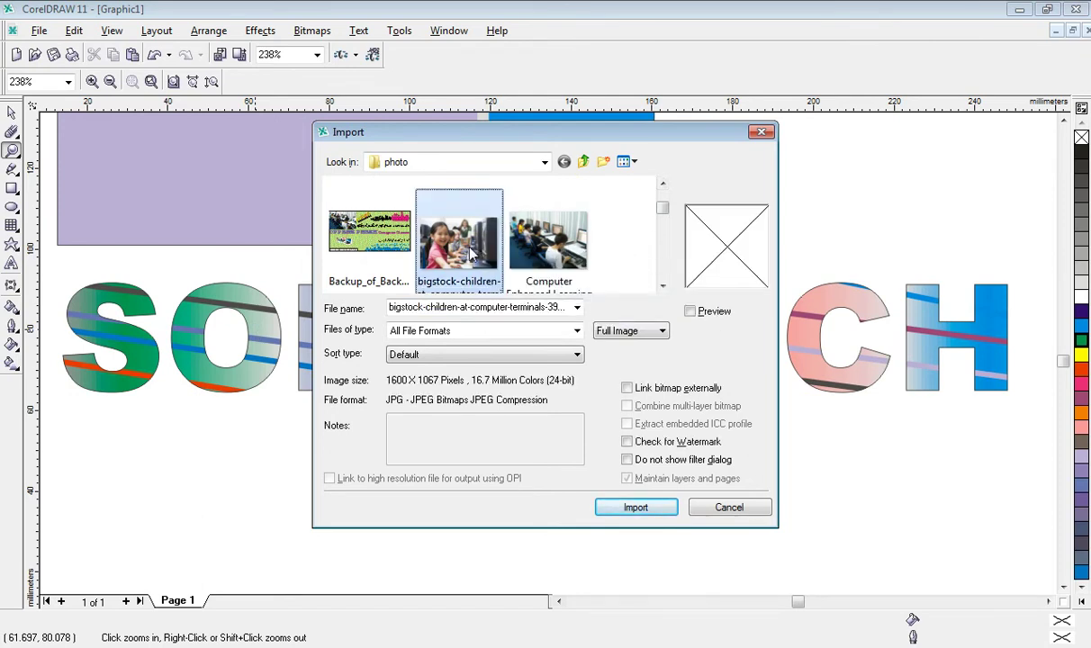
click(635, 506)
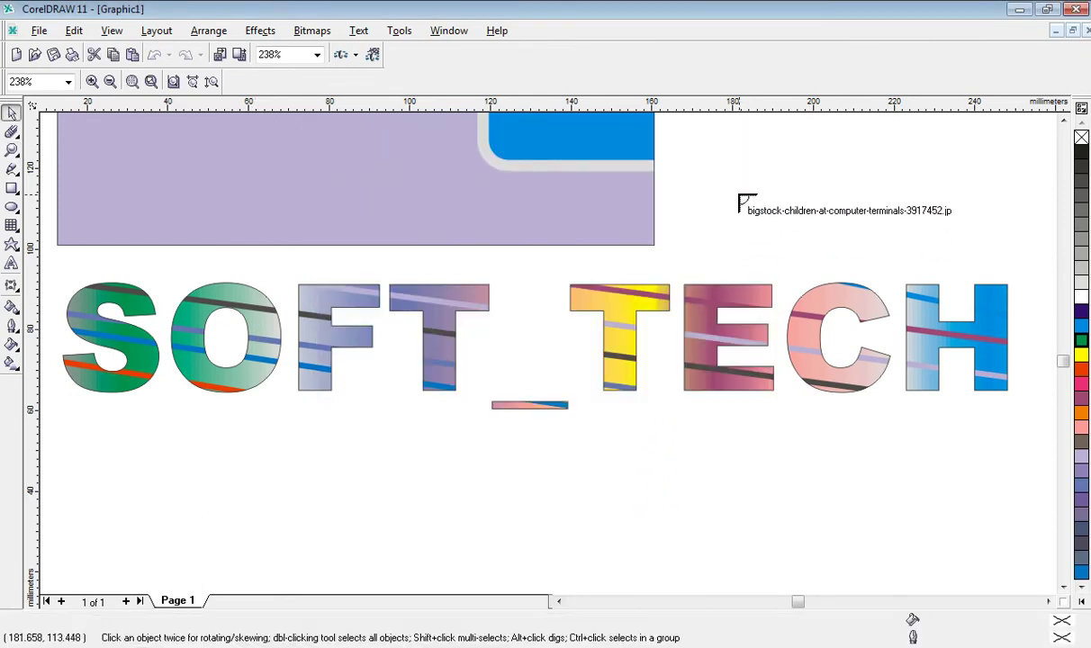
drag(725, 154, 853, 241)
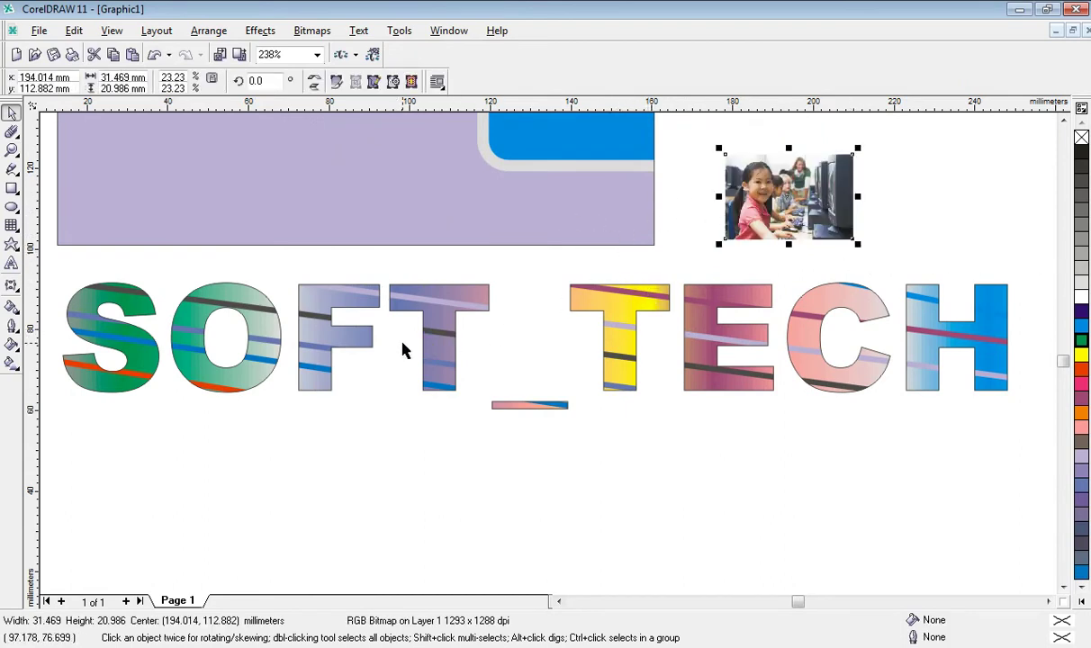
click(222, 36)
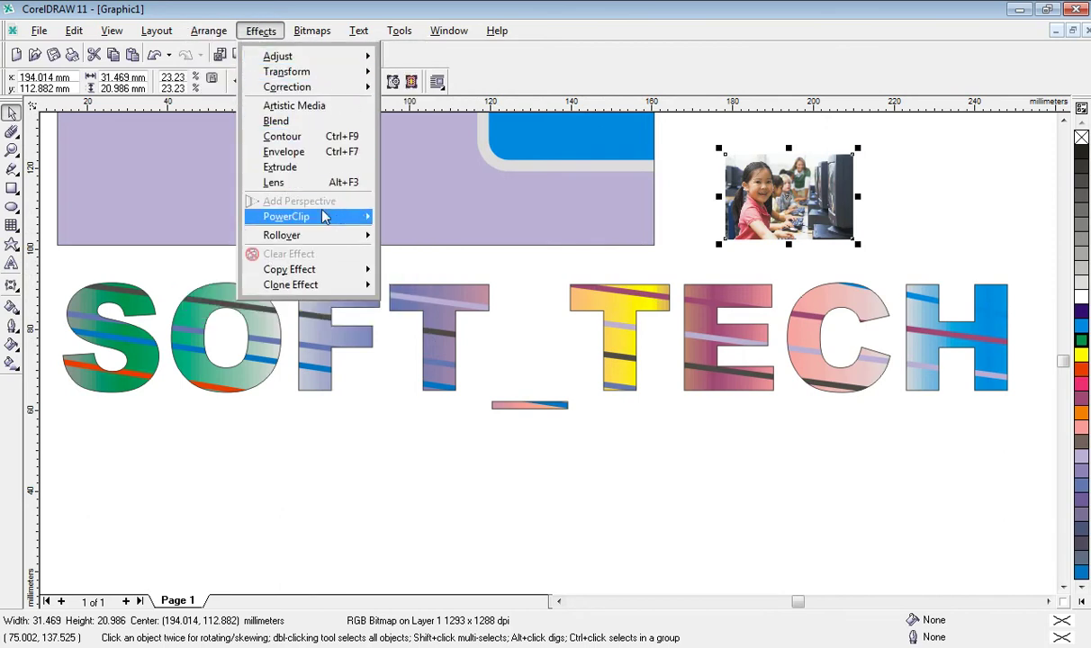
mouse_move(286, 217)
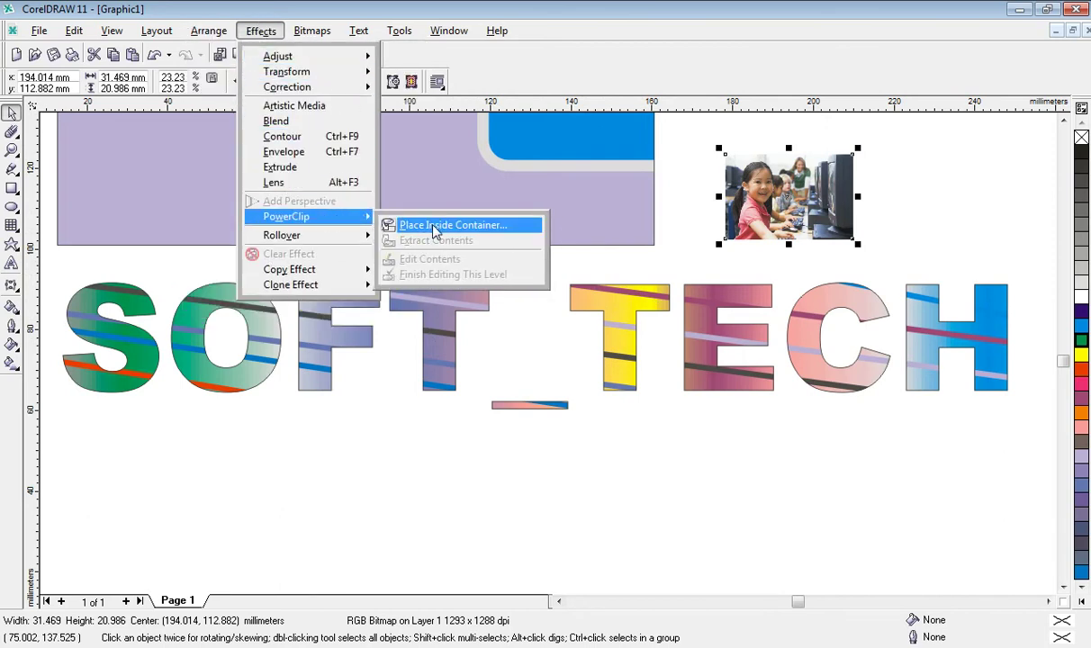
Place the children photo inside the SOFT_TECH PowerClip and open its contents for editing
click(433, 231)
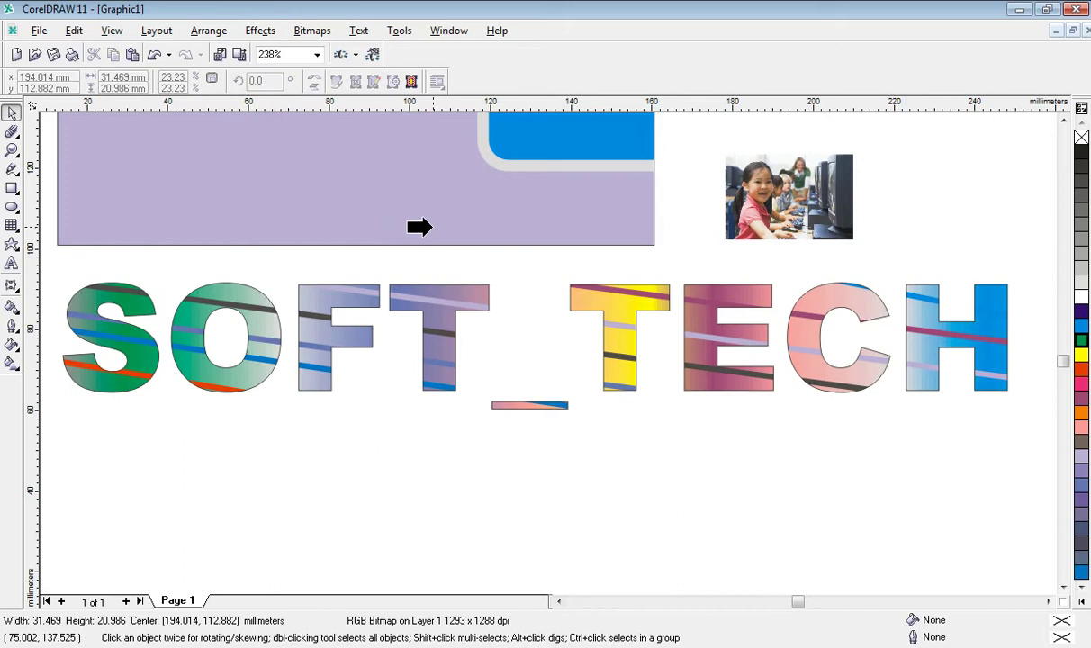
click(436, 294)
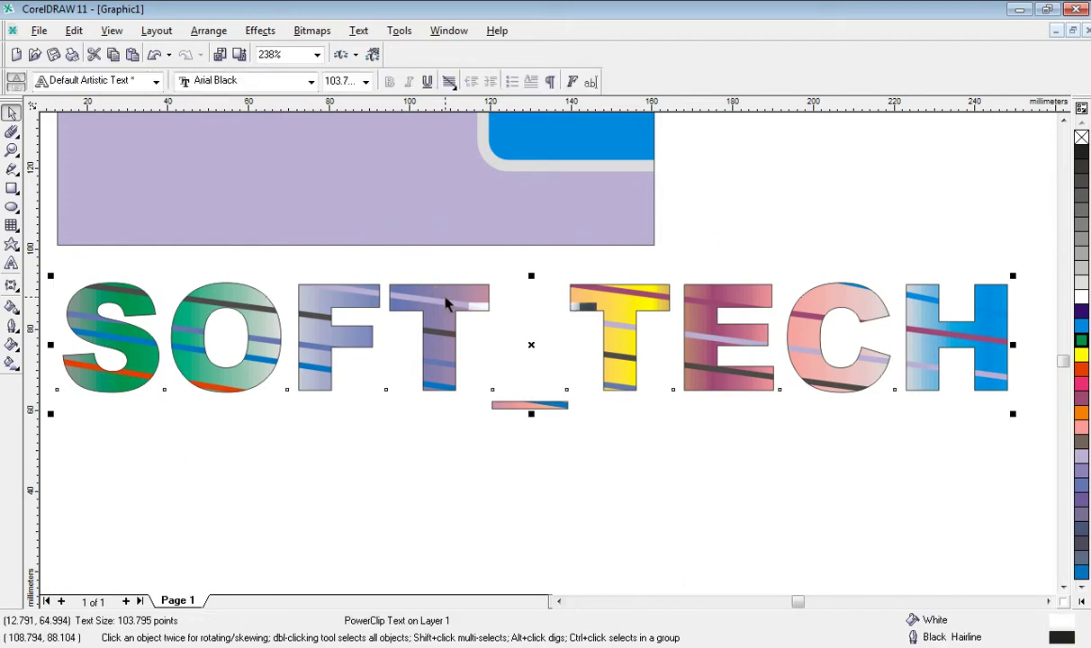
click(260, 31)
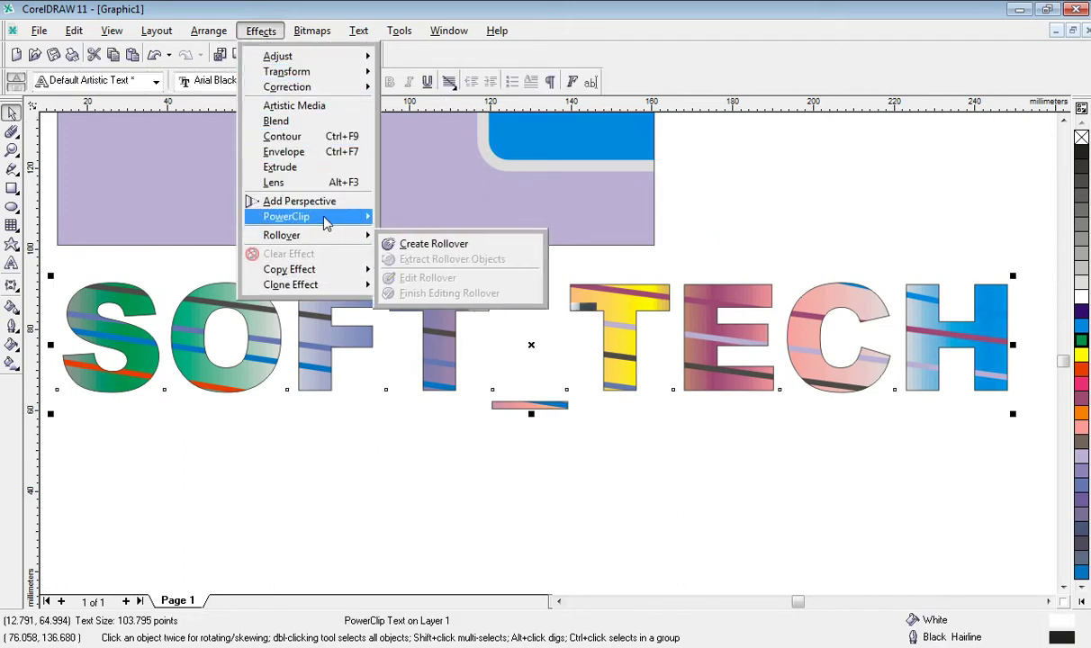
mouse_move(286, 217)
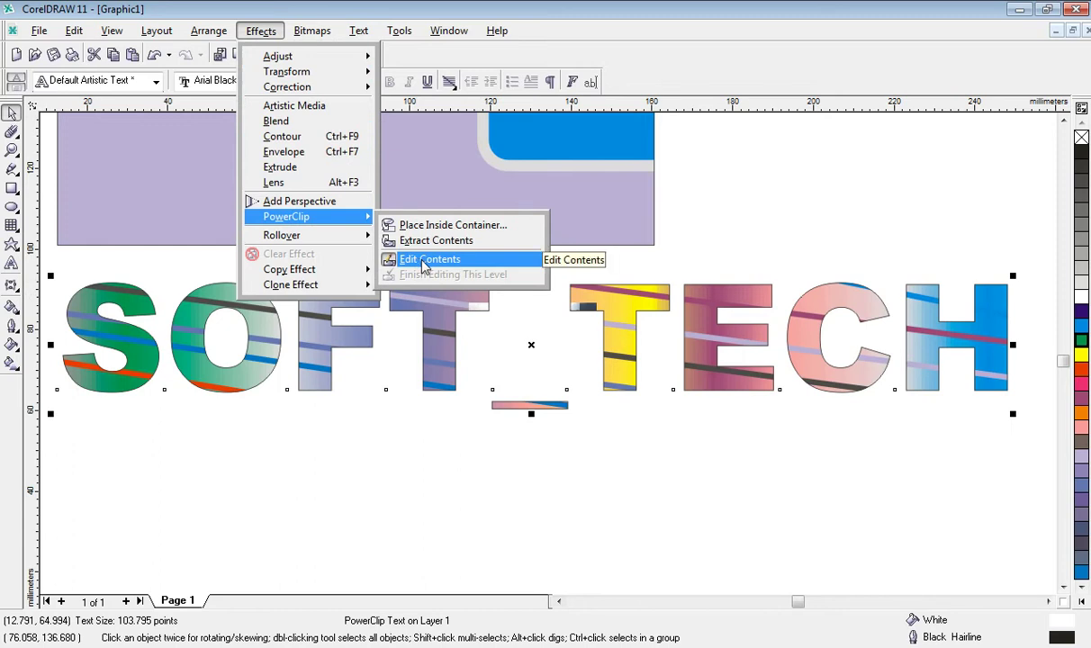
click(425, 262)
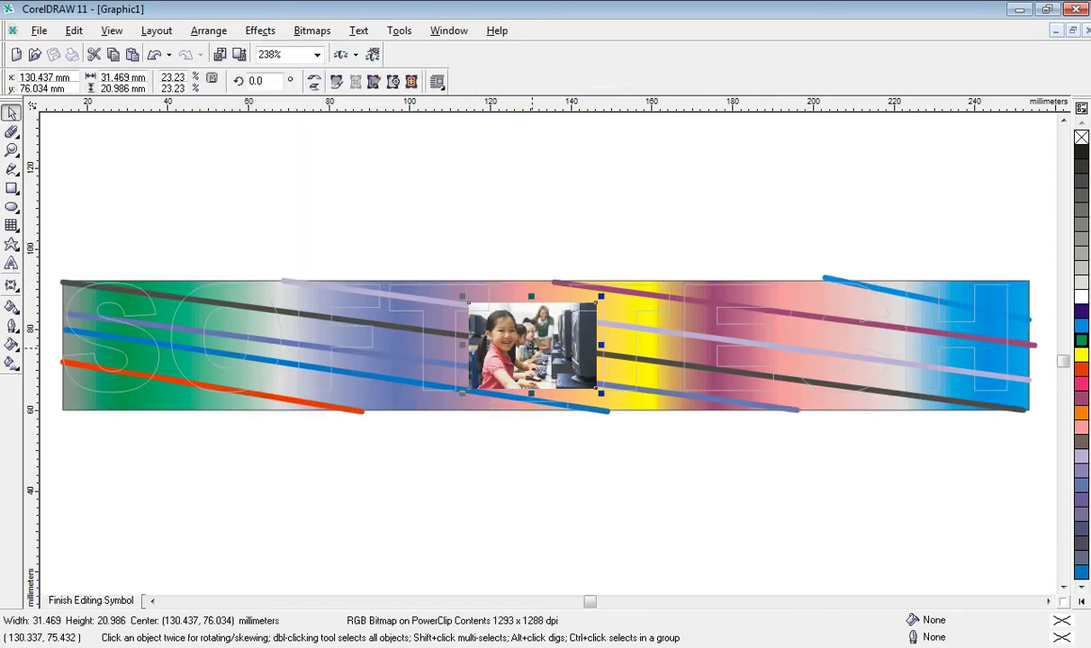
Move and resize the photo to about 35.065 × 30.202 mm behind the first T, then finish editing
drag(539, 356, 425, 345)
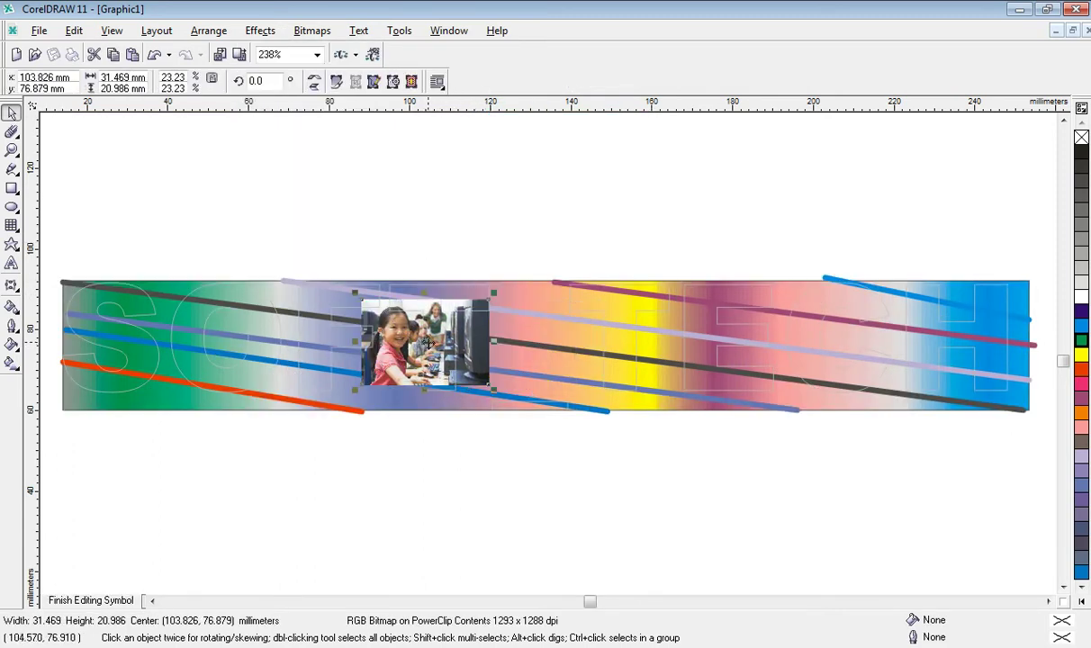
drag(425, 294, 425, 270)
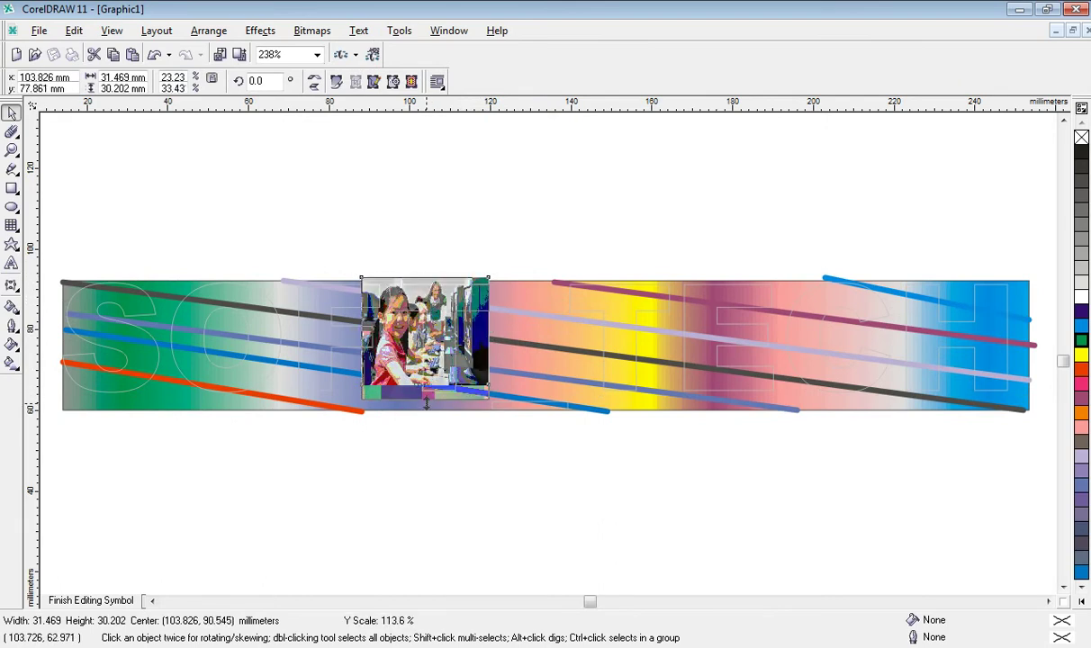
drag(426, 389, 425, 404)
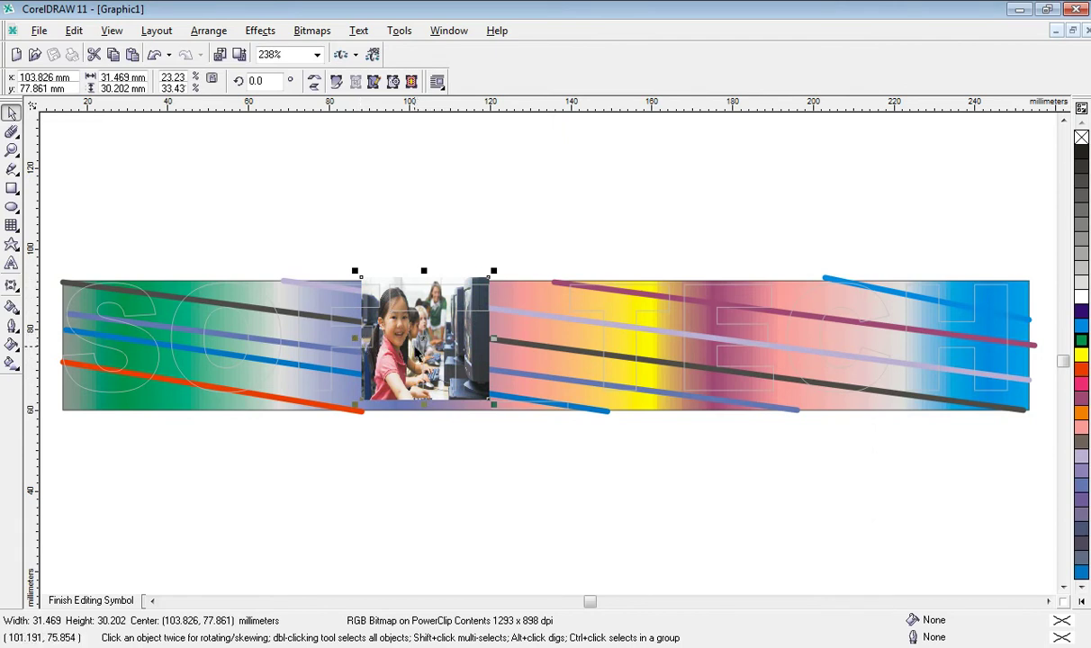
drag(416, 352, 453, 357)
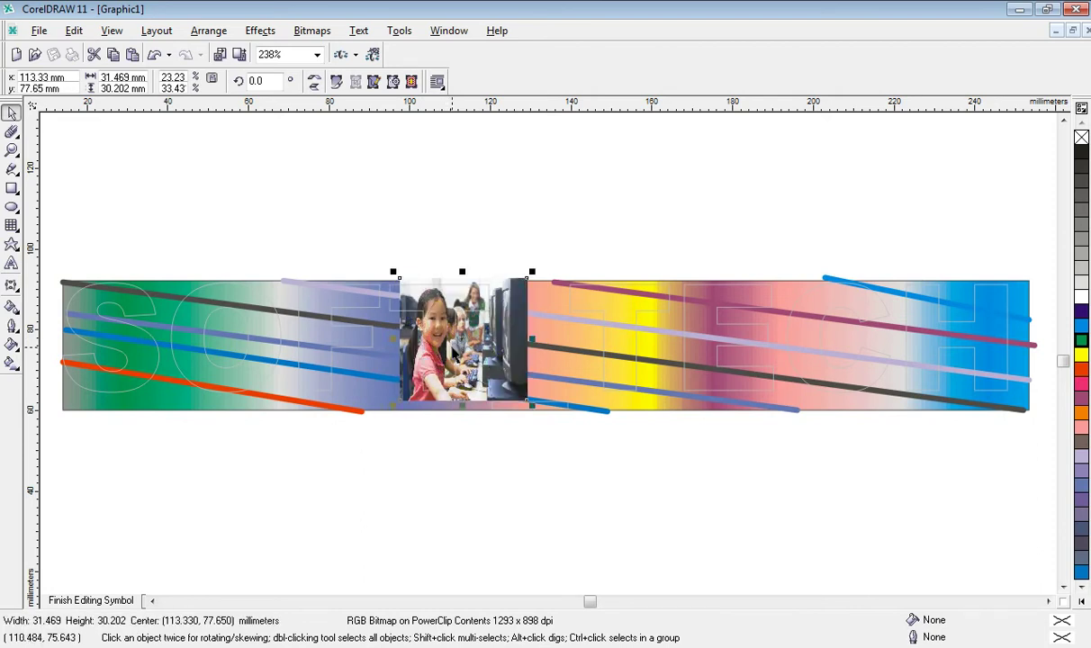
drag(530, 340, 545, 339)
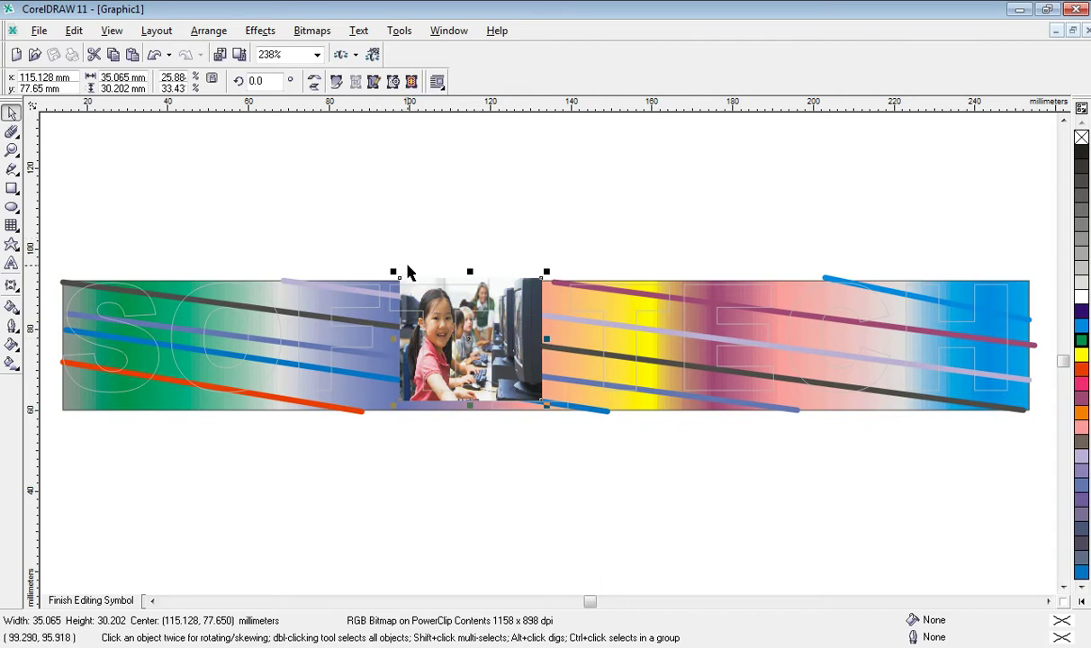
click(260, 31)
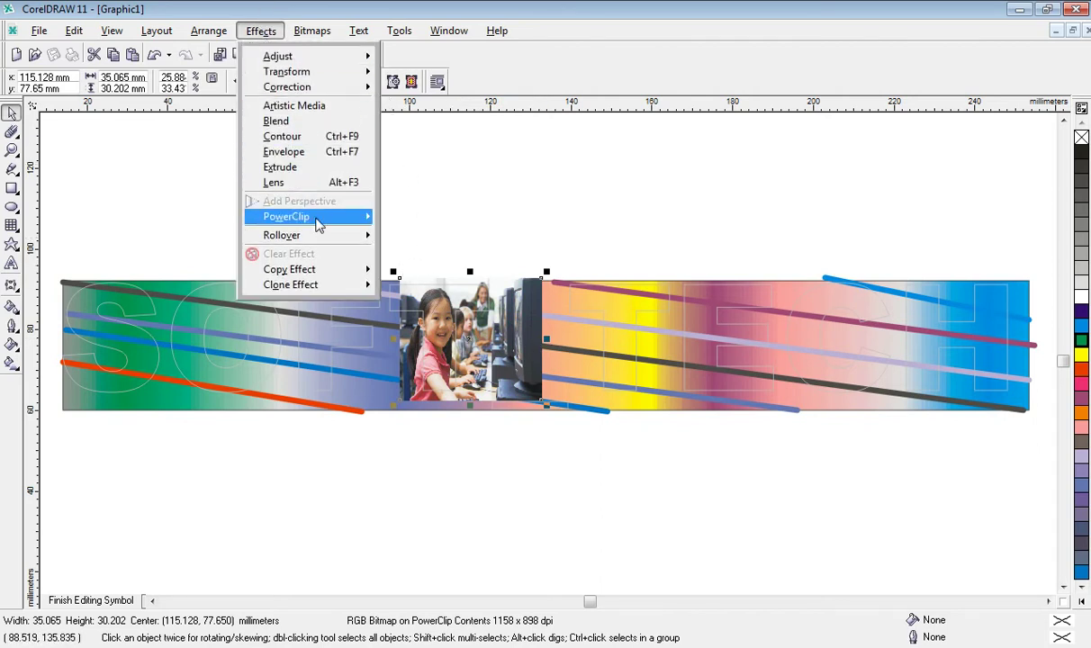
mouse_move(286, 216)
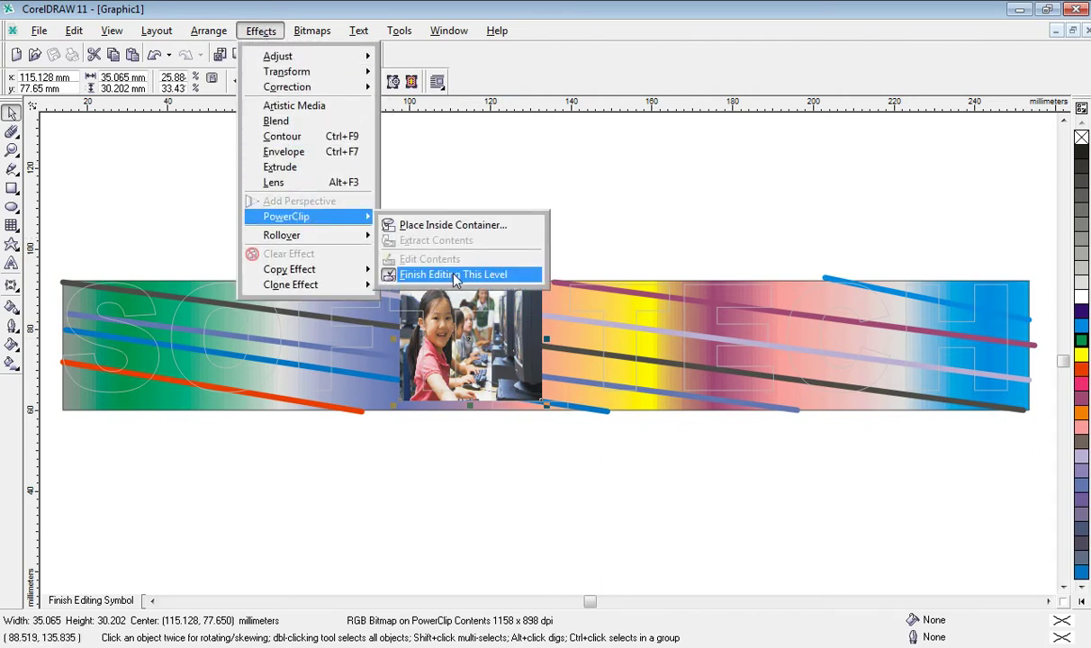
click(454, 275)
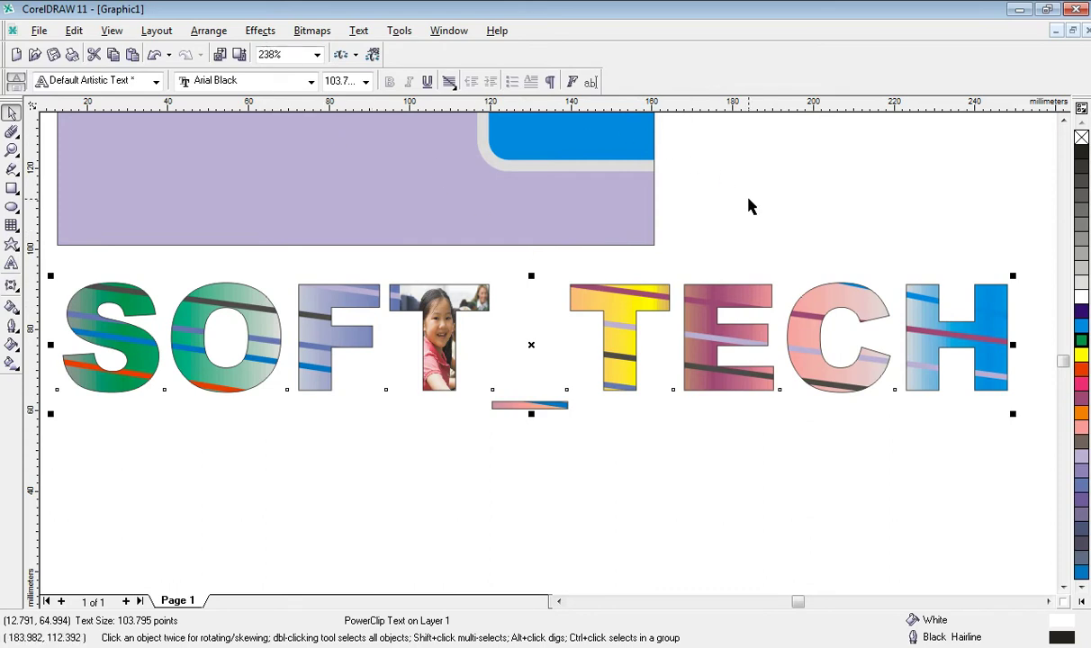
Import the bigstock classroom children photo and place it on the page
key(ctrl+i)
scroll(664, 272, down, 1)
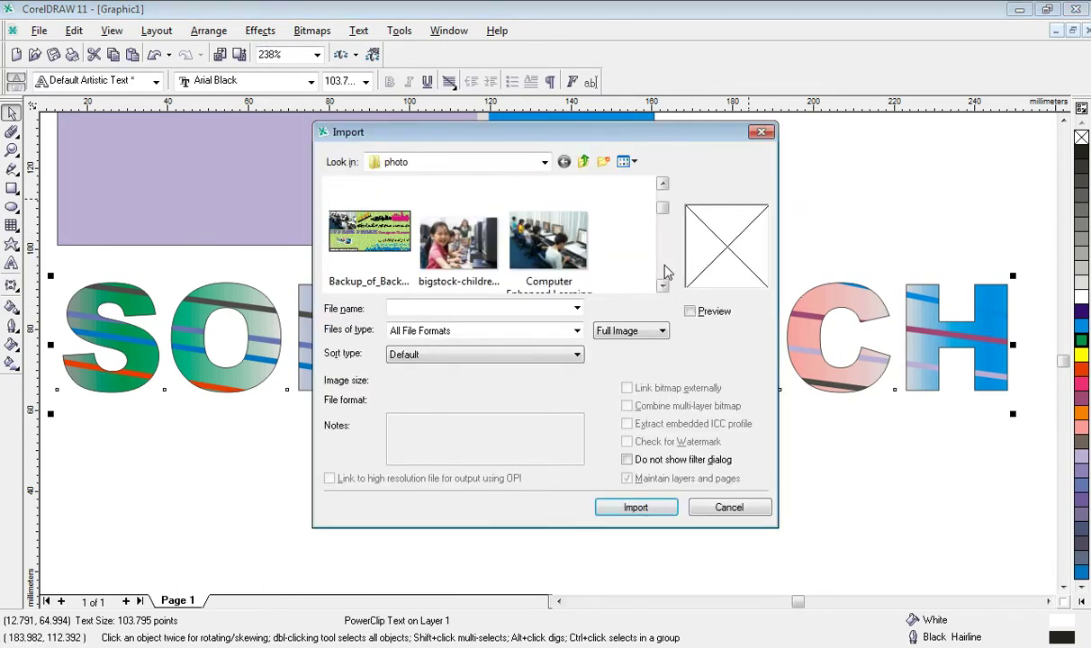
click(458, 241)
click(635, 506)
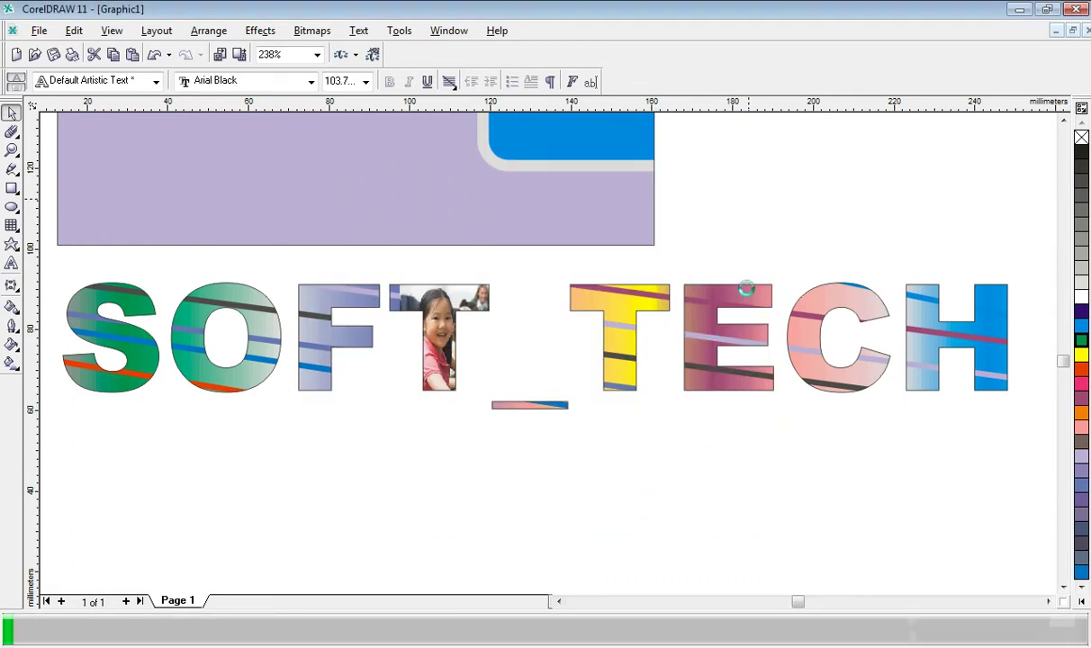
click(736, 172)
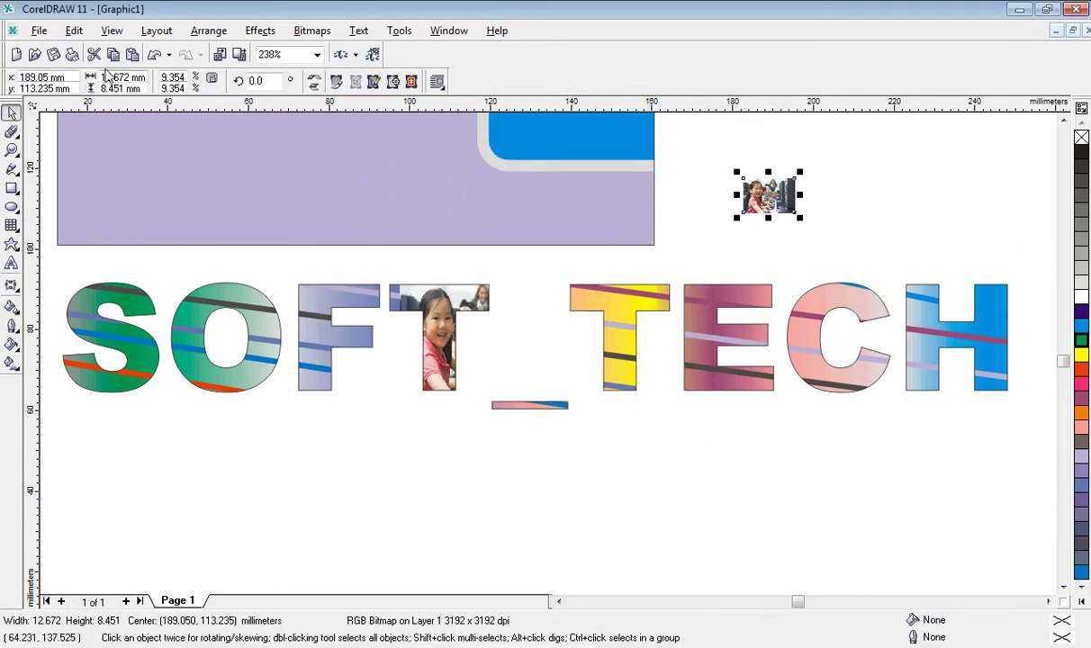
PowerClip the photo inside the SOFT_TECH text and open its contents for editing
click(260, 30)
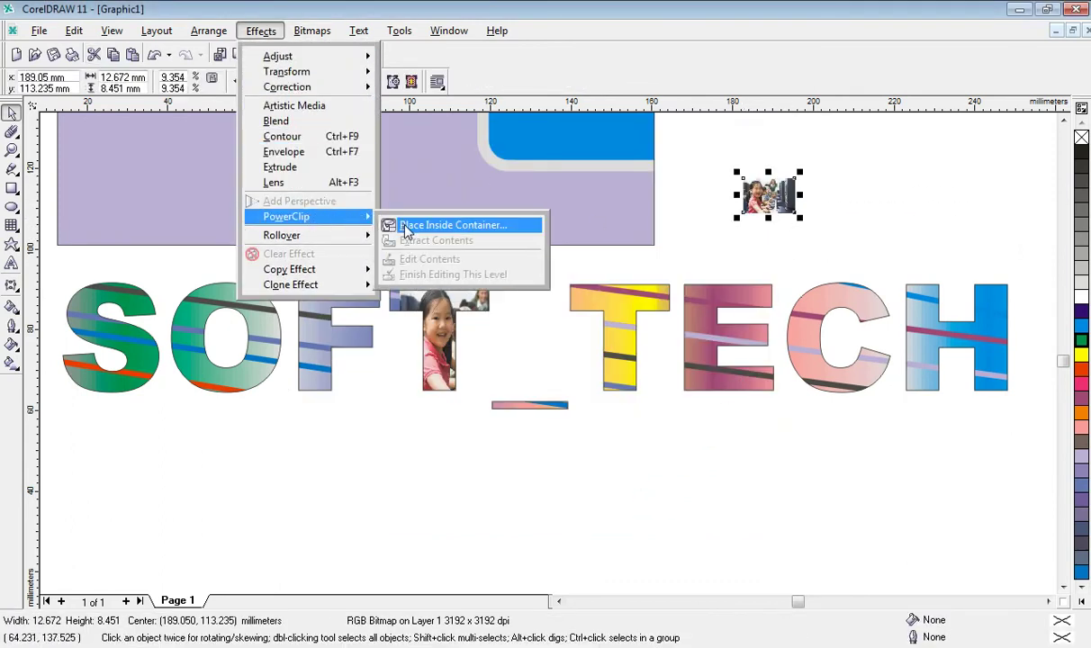
click(423, 225)
click(594, 286)
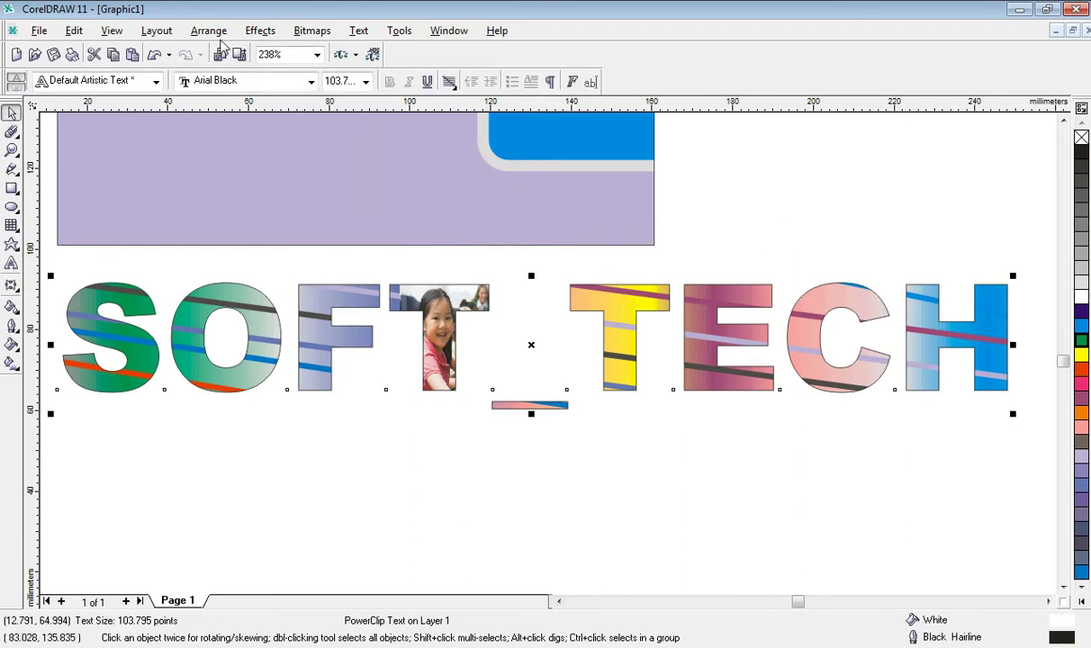
click(209, 31)
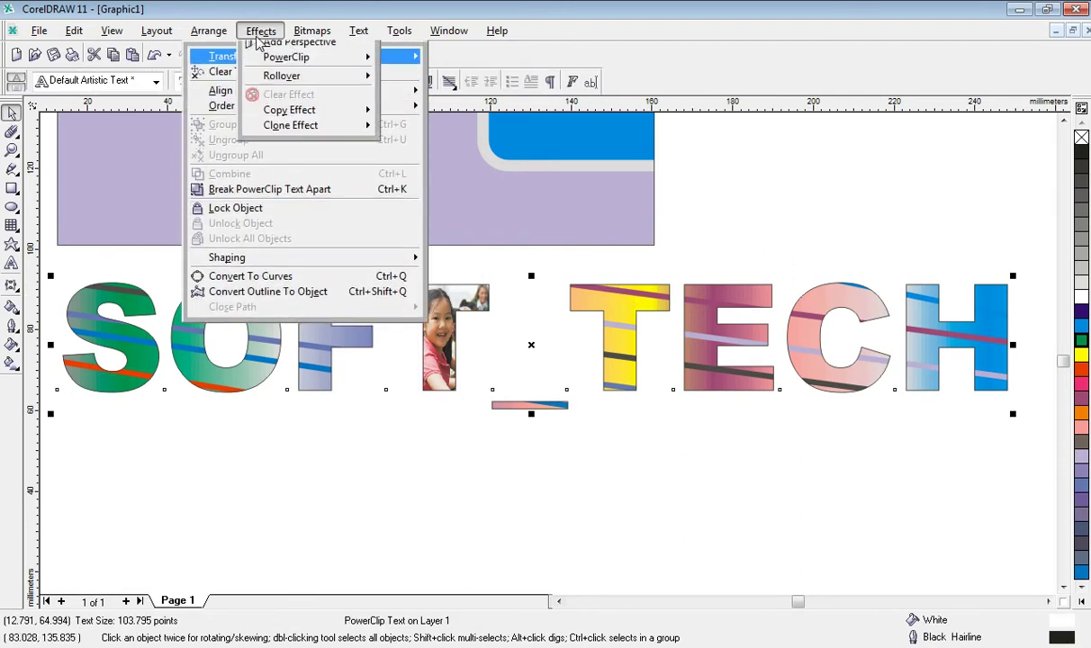
mouse_move(286, 216)
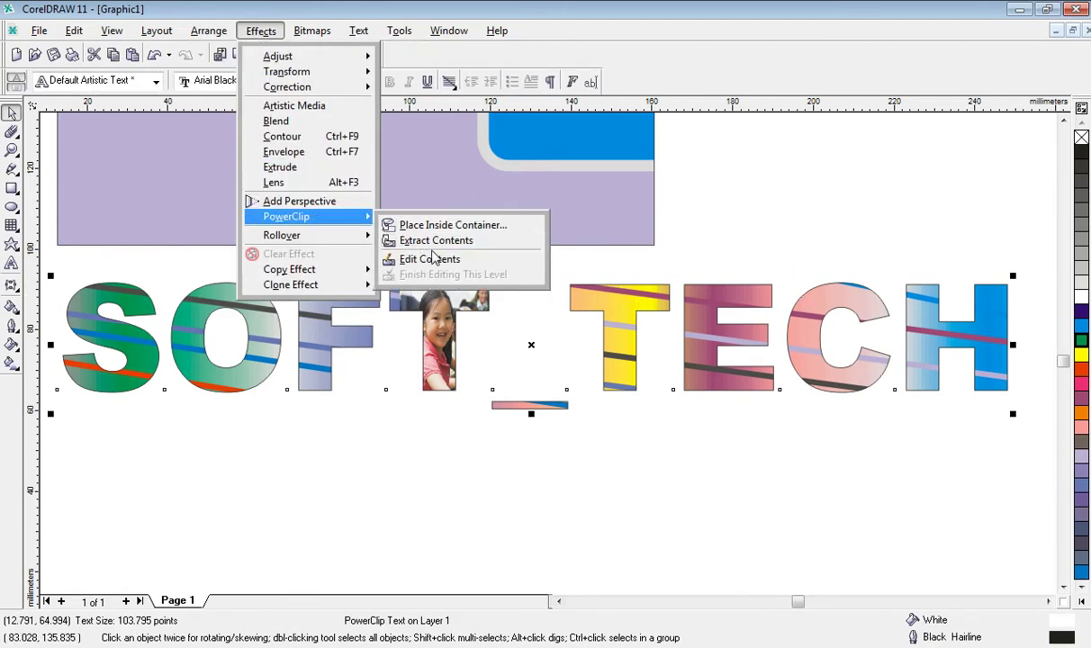
click(429, 259)
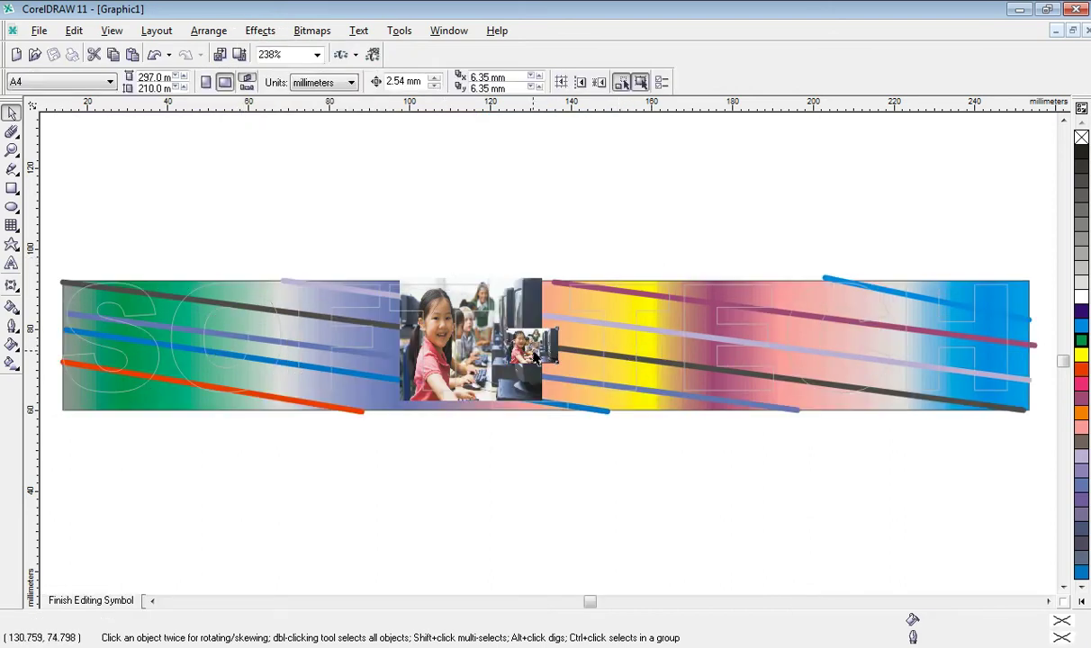
Stretch the second photo to about 36.115 × 27.033 mm under TECH, then finish editing
mouse_move(534, 358)
mouse_down()
mouse_move(624, 353)
mouse_move(620, 270)
mouse_up()
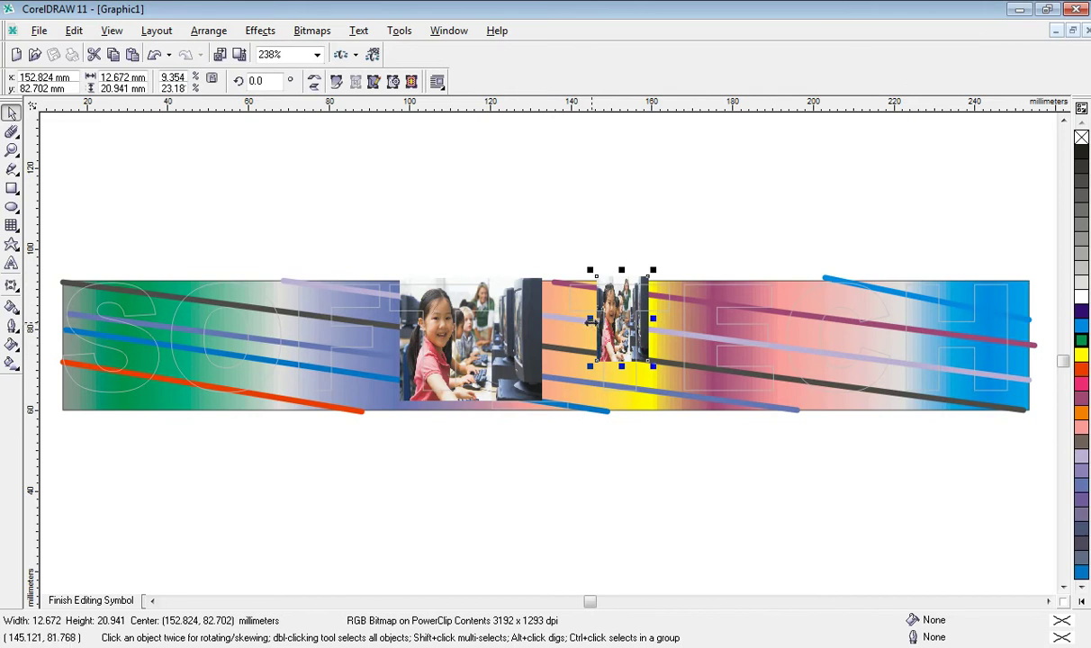
drag(590, 321, 527, 320)
drag(653, 317, 684, 318)
mouse_move(604, 365)
mouse_down()
mouse_move(607, 390)
mouse_move(635, 364)
mouse_move(665, 367)
mouse_up()
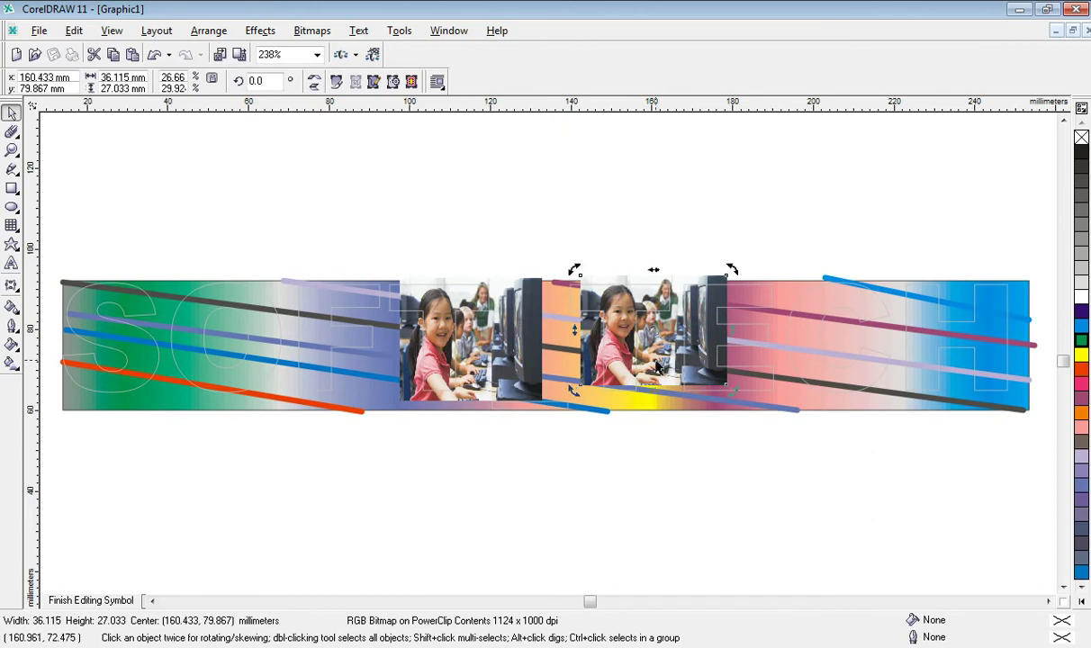
click(565, 287)
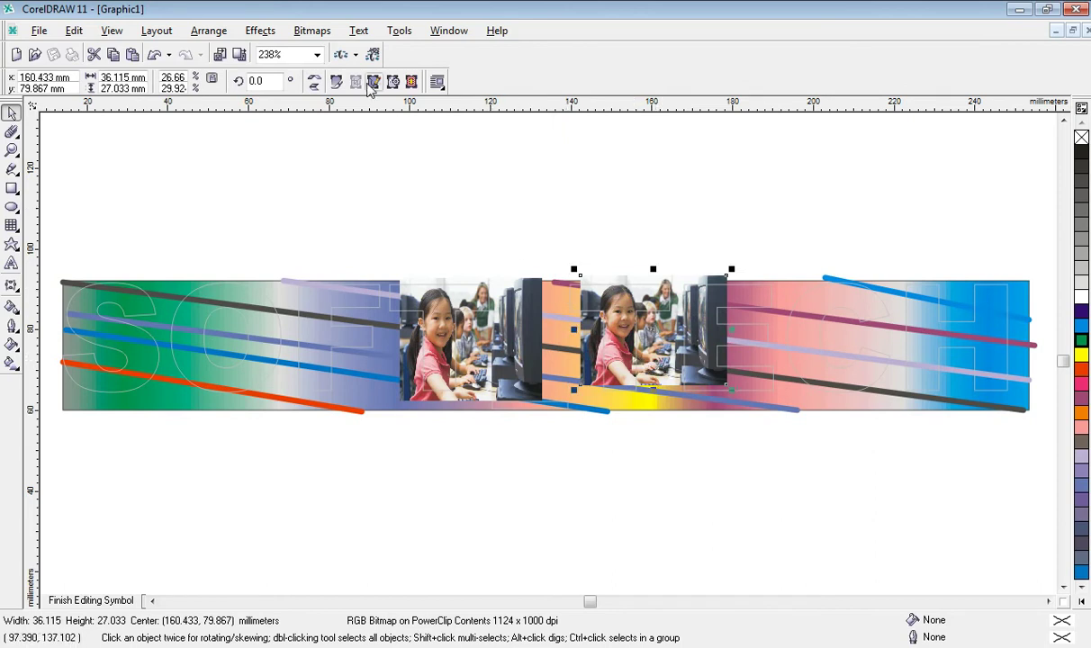
click(260, 30)
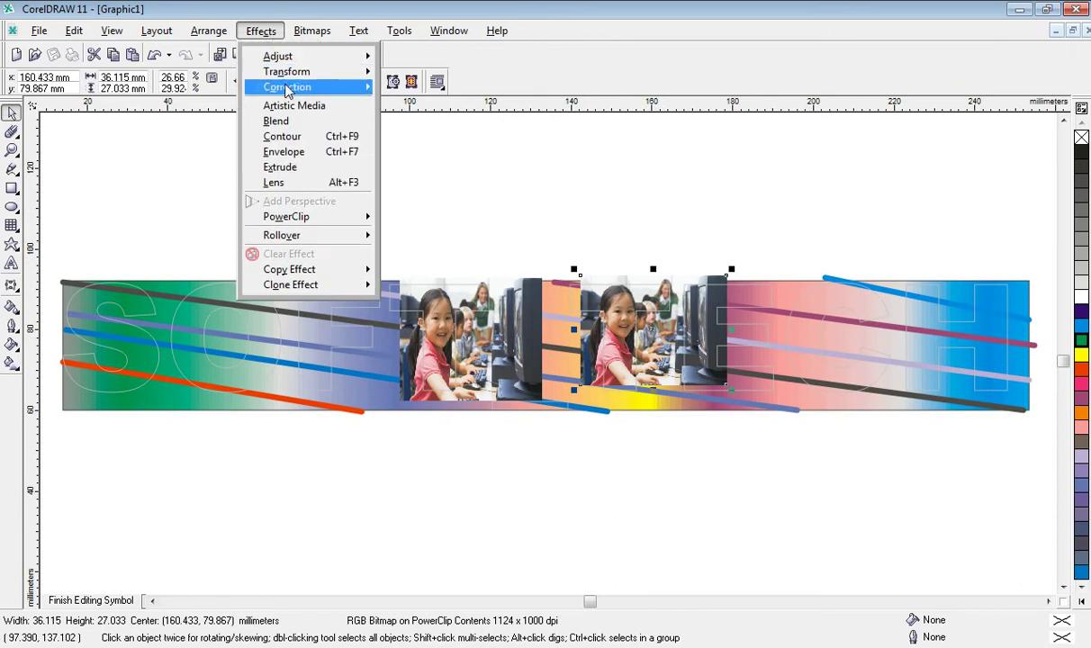
mouse_move(306, 216)
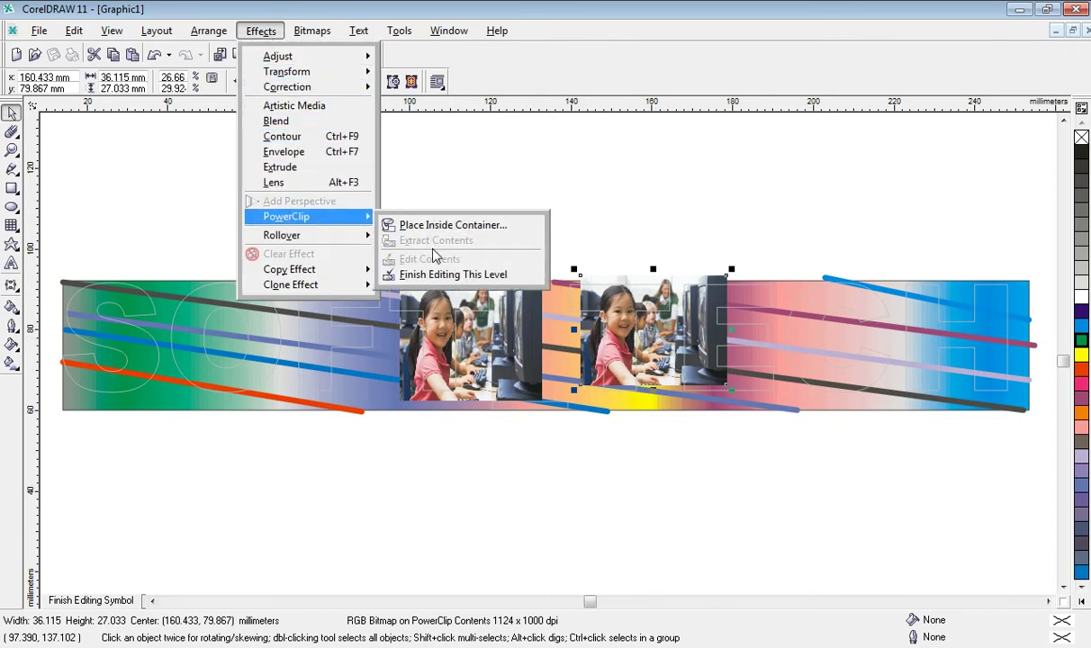
click(453, 274)
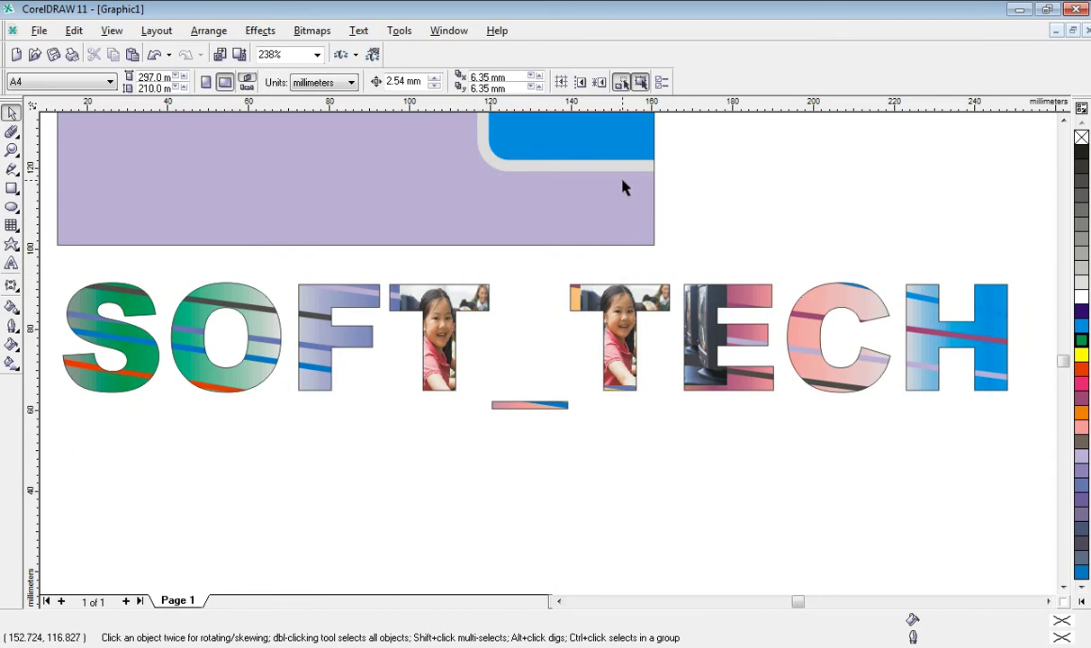
Zoom out to 100% and scroll up to show the whole page
scroll(625, 187, down, 3)
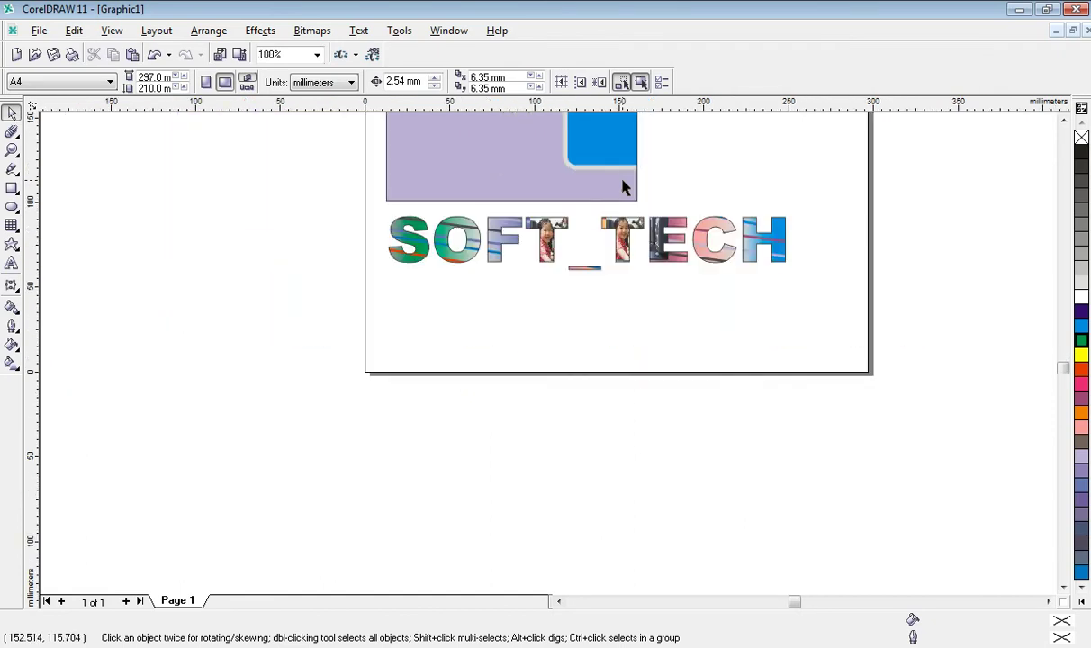
click(1063, 122)
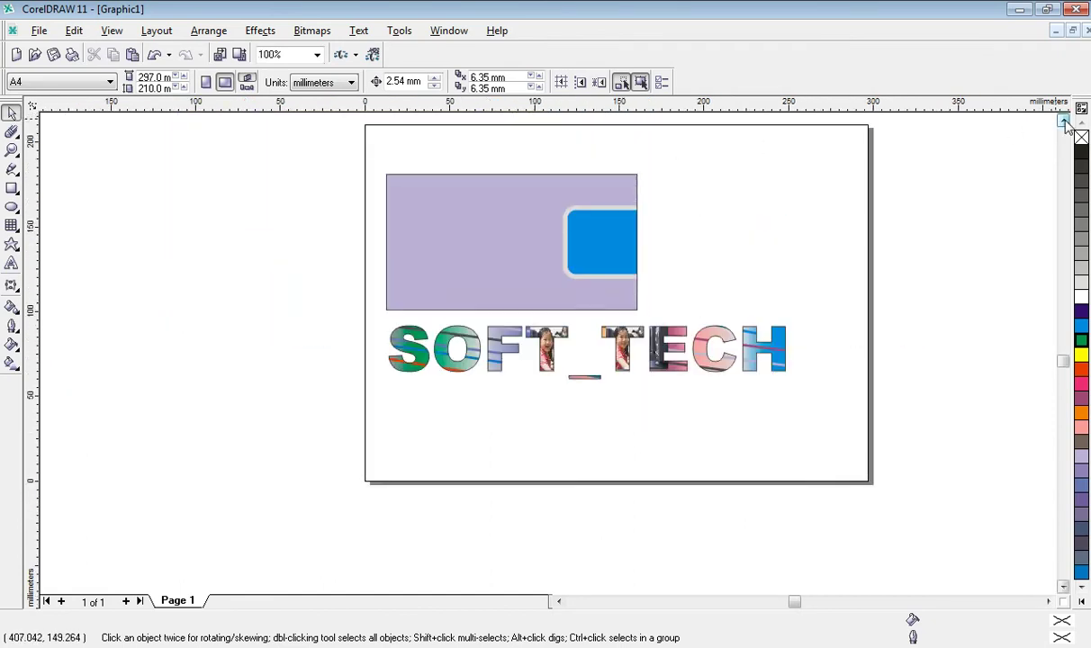
click(1063, 122)
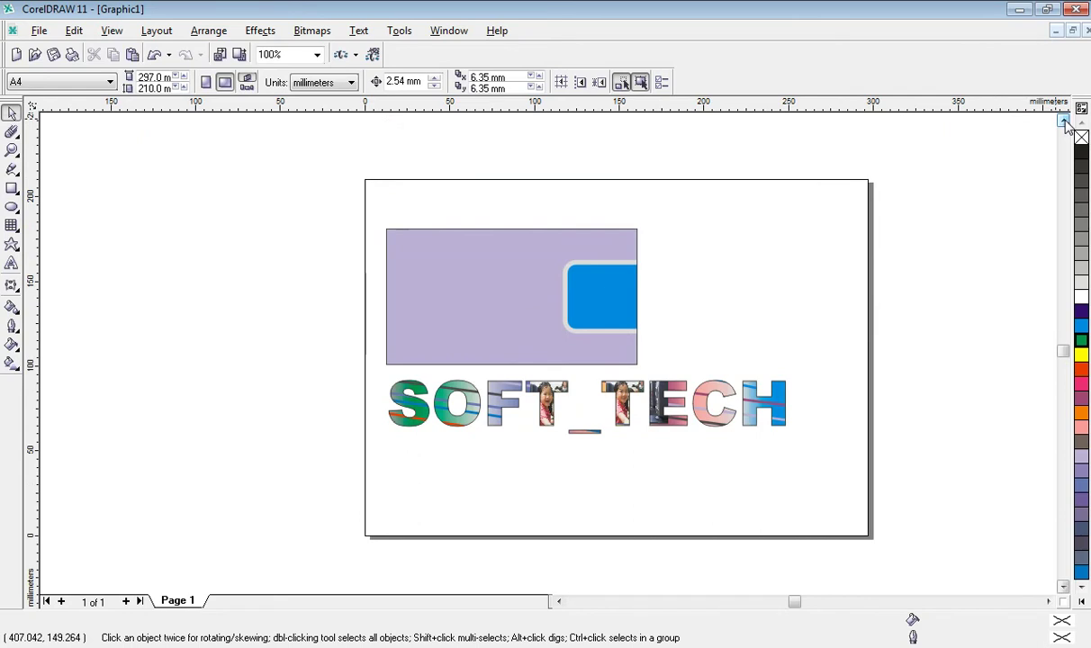
Draw a thin rectangle, about 102.612 × 18.611 mm, right of the lavender panel
click(12, 189)
mouse_move(654, 280)
mouse_down()
mouse_move(777, 322)
mouse_move(829, 312)
mouse_up()
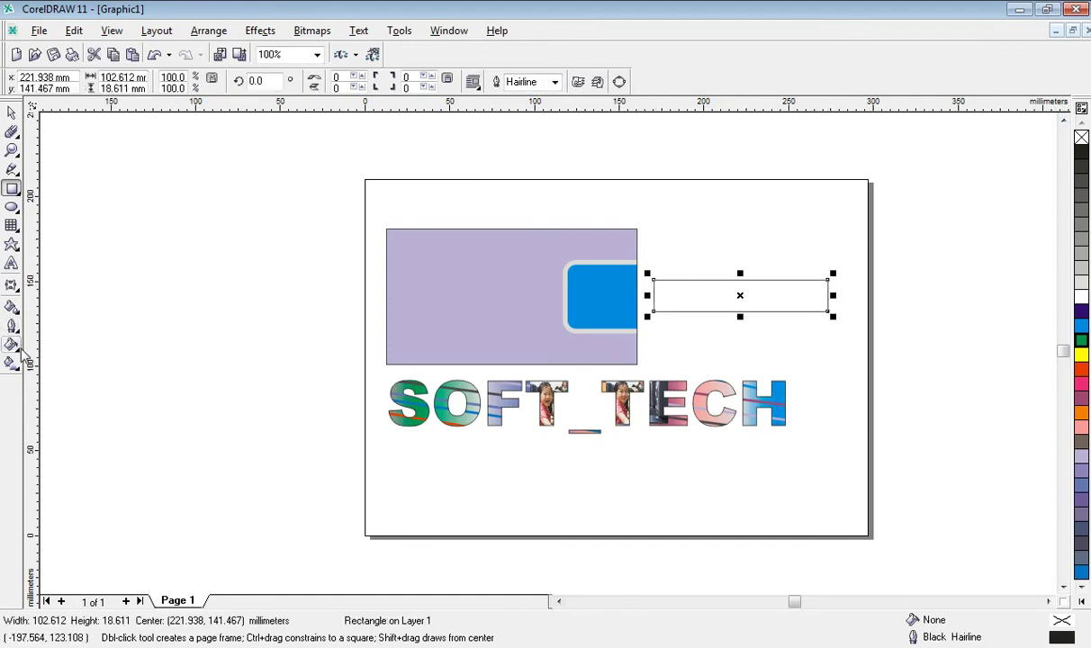
click(12, 286)
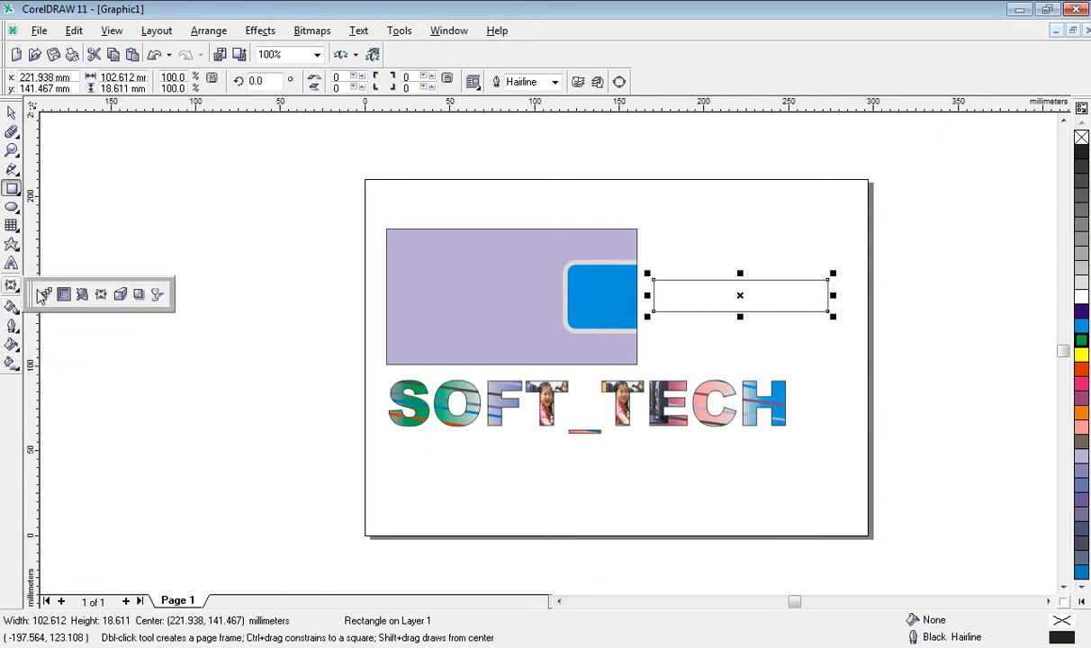
Apply an unconstrained envelope, curve the top middle down and raise the left corners
click(99, 295)
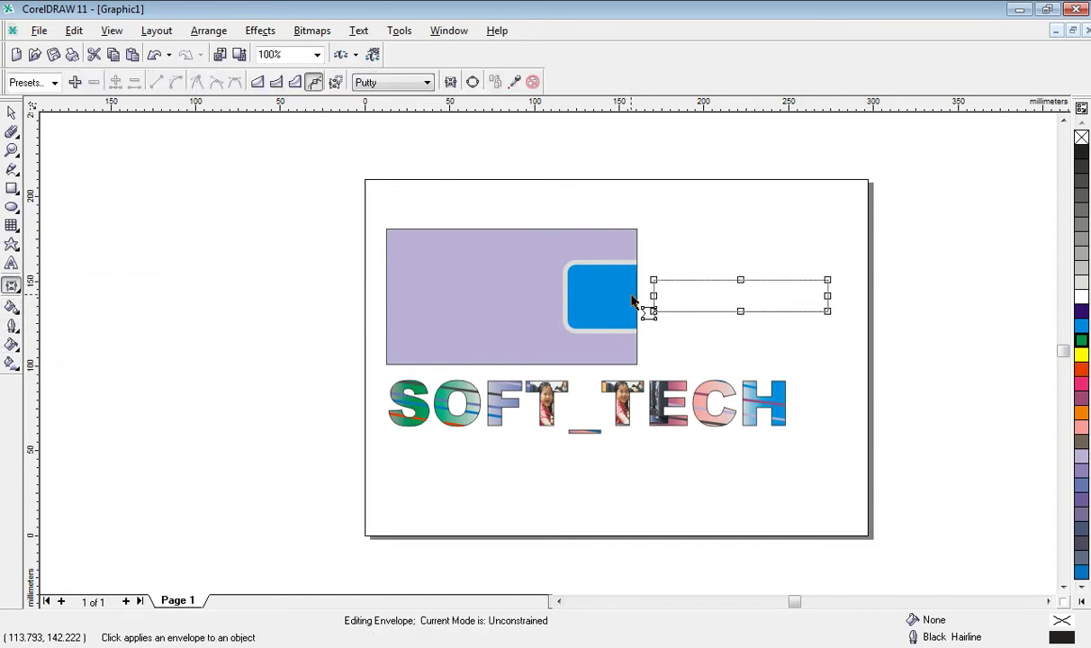
click(740, 311)
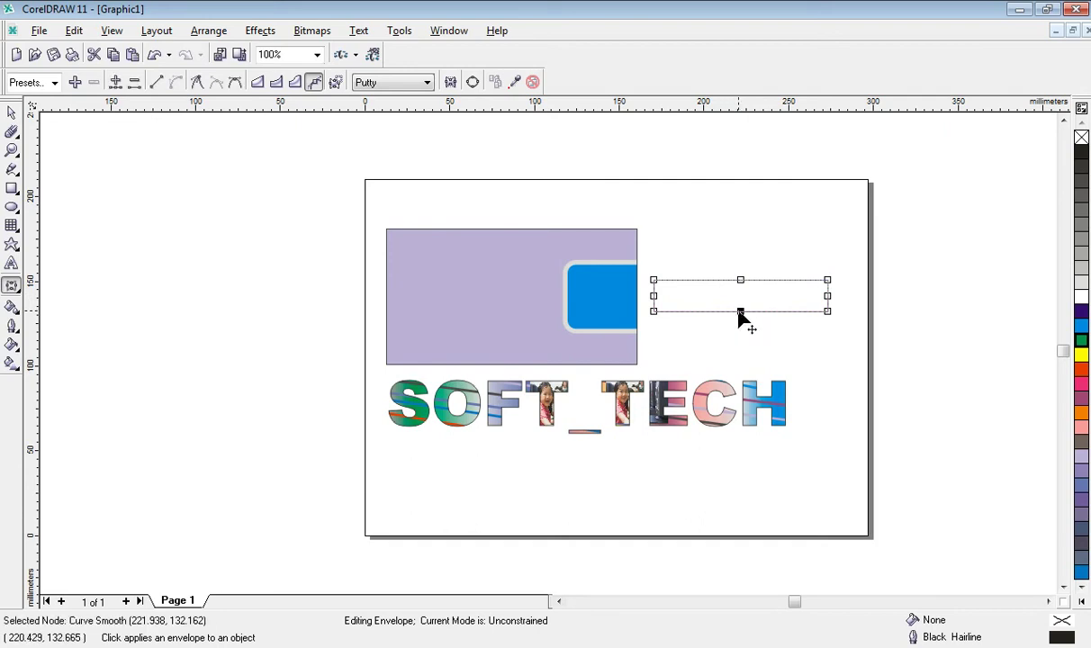
click(740, 280)
mouse_move(740, 281)
mouse_down()
mouse_move(739, 328)
mouse_move(740, 302)
mouse_up()
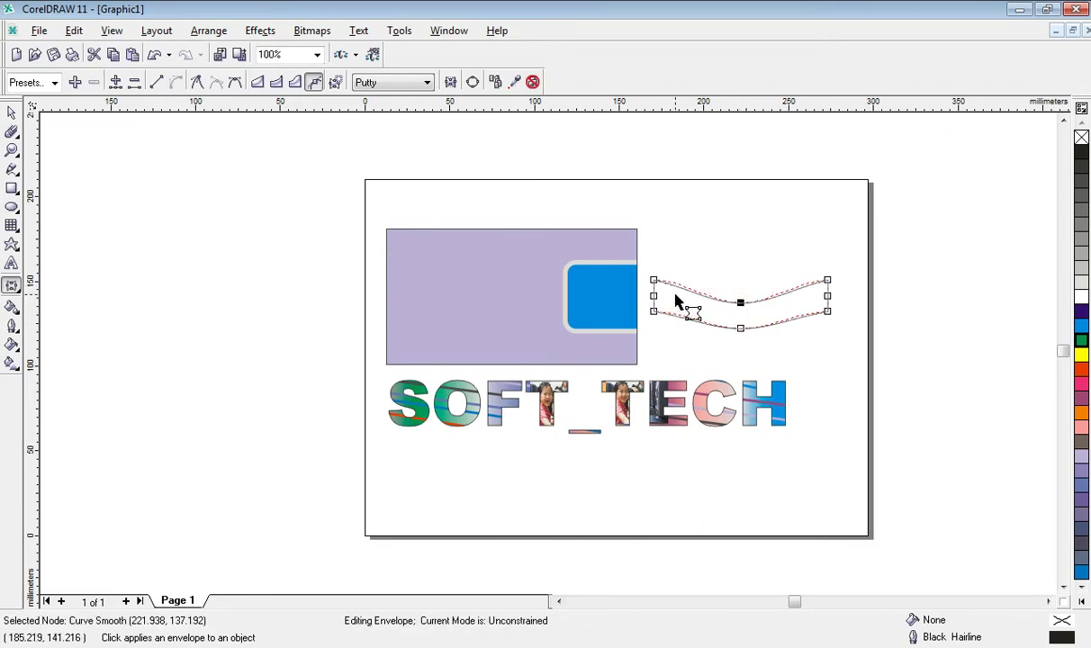
drag(653, 280, 648, 258)
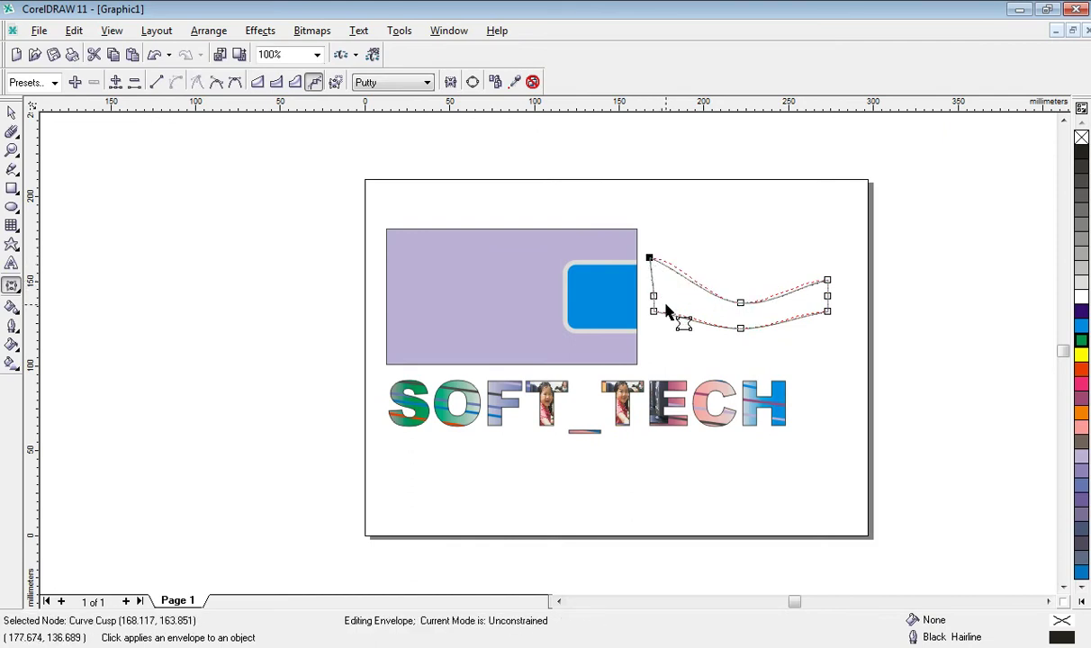
drag(654, 310, 655, 298)
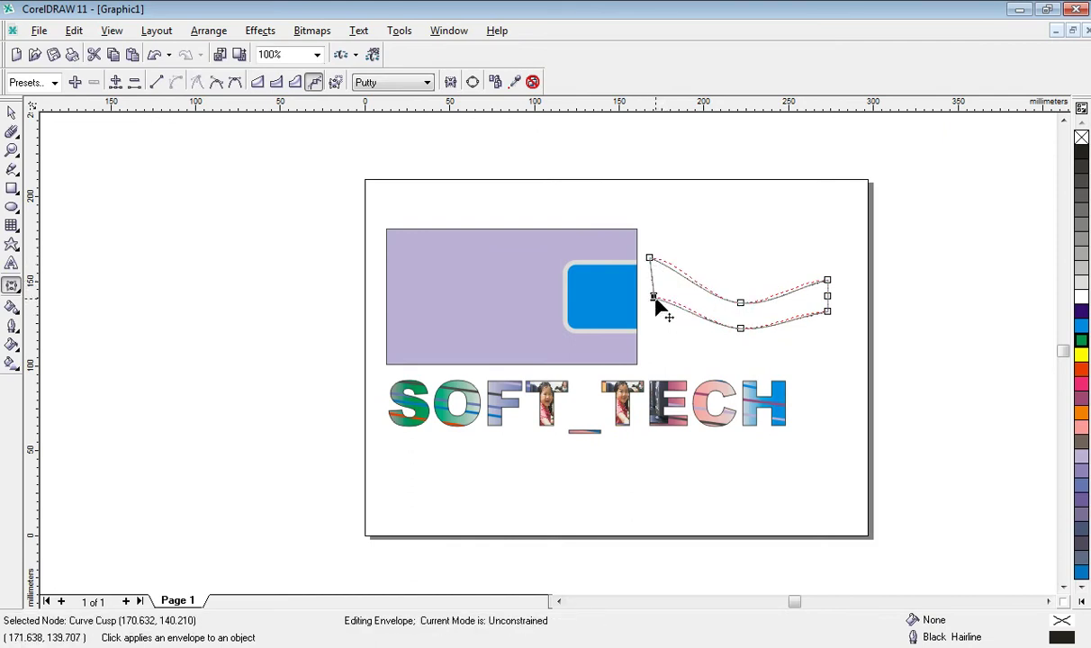
drag(648, 257, 649, 266)
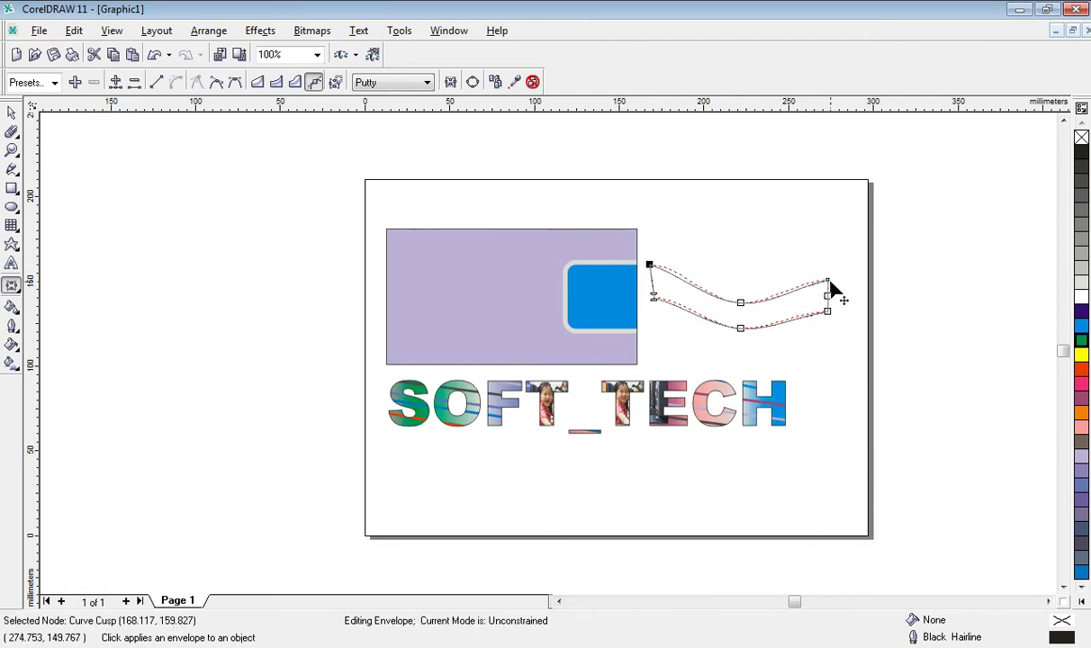
Raise the right corners and fine-tune the middle nodes into a wavy ribbon
drag(827, 281, 825, 269)
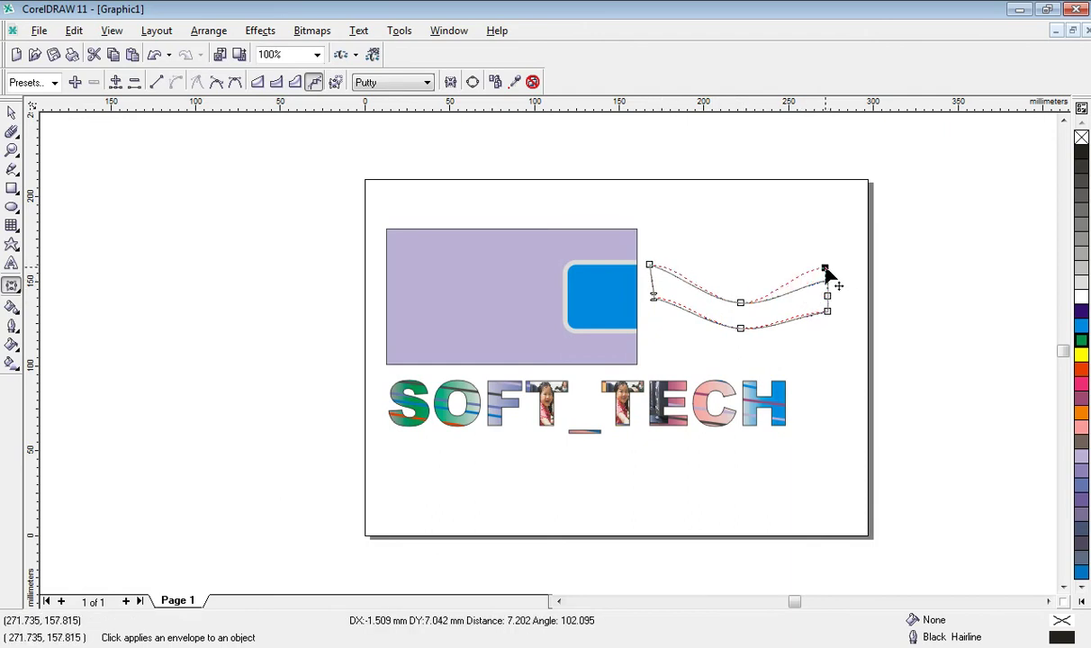
drag(828, 313, 828, 300)
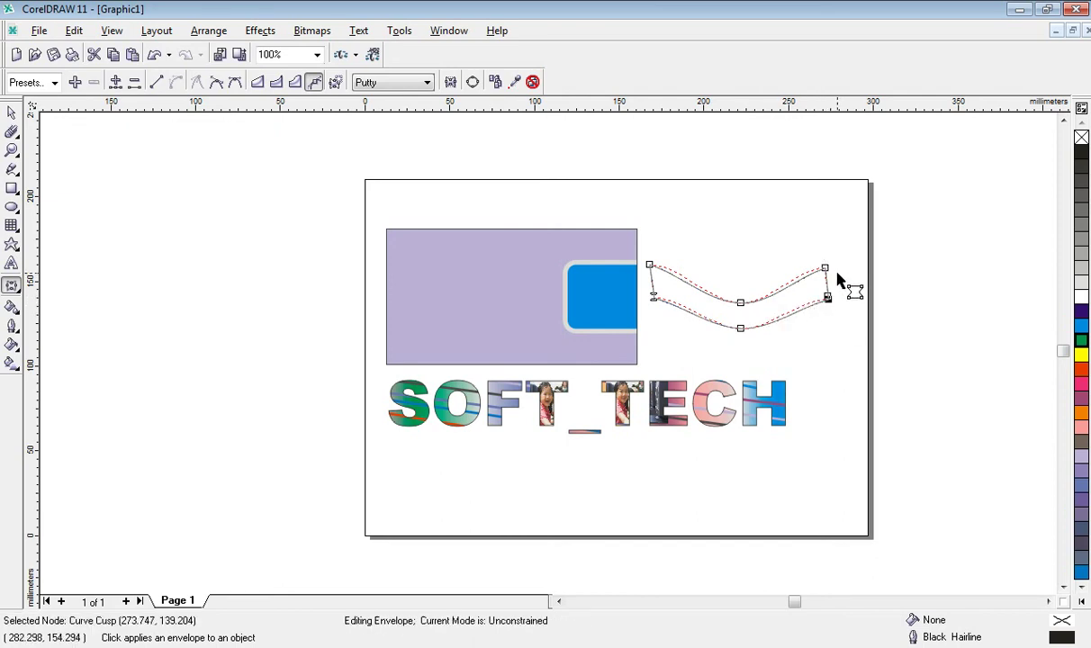
drag(824, 268, 828, 276)
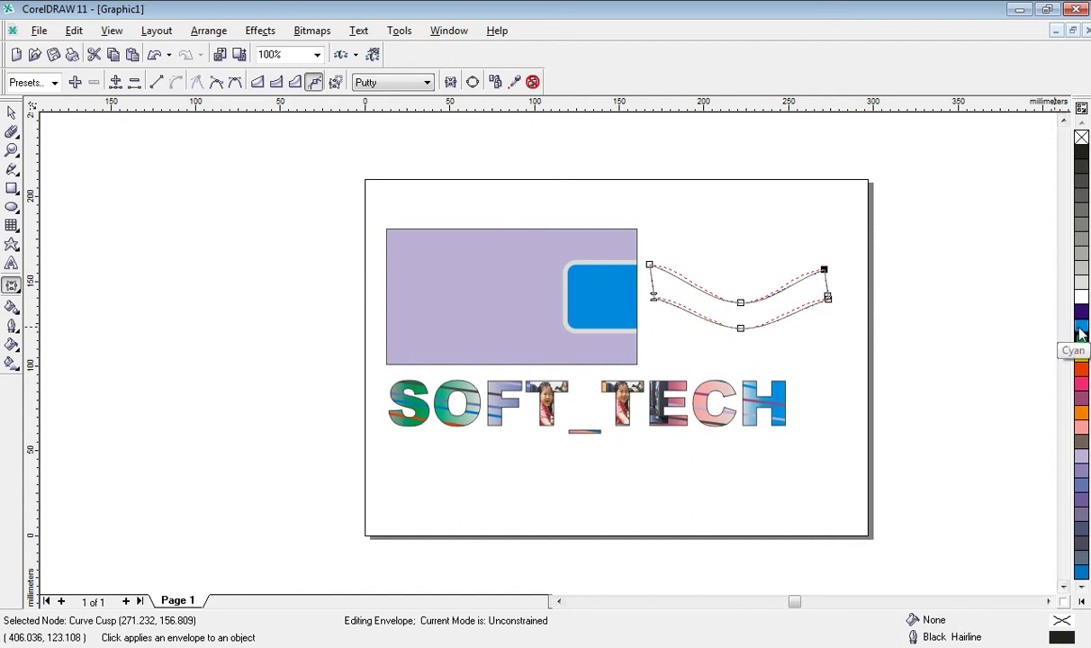
click(835, 304)
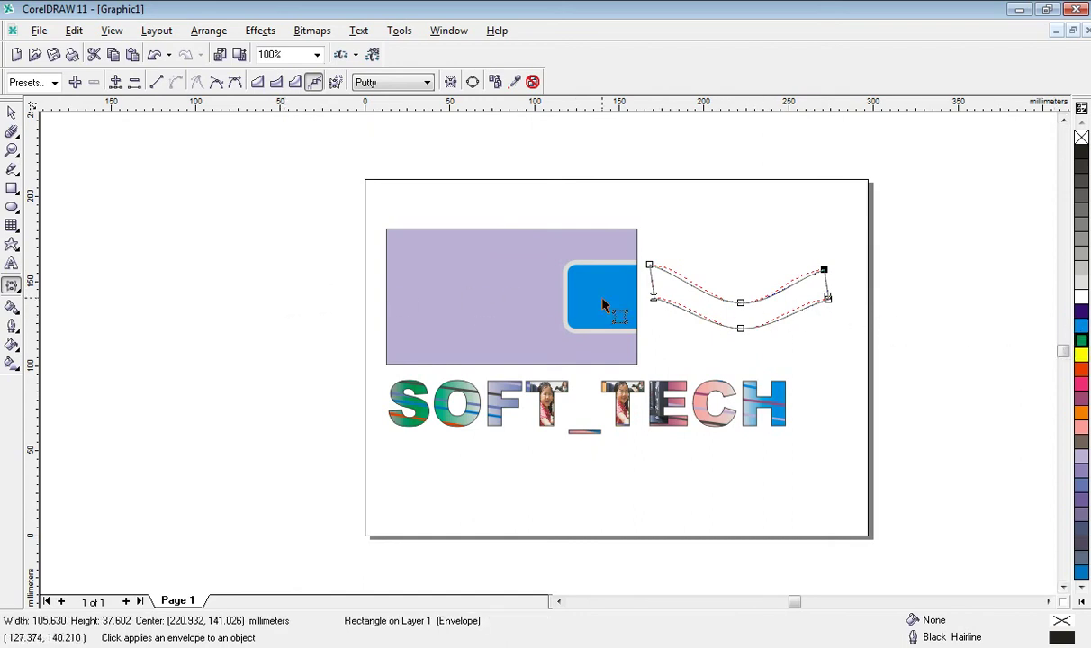
drag(740, 306, 740, 293)
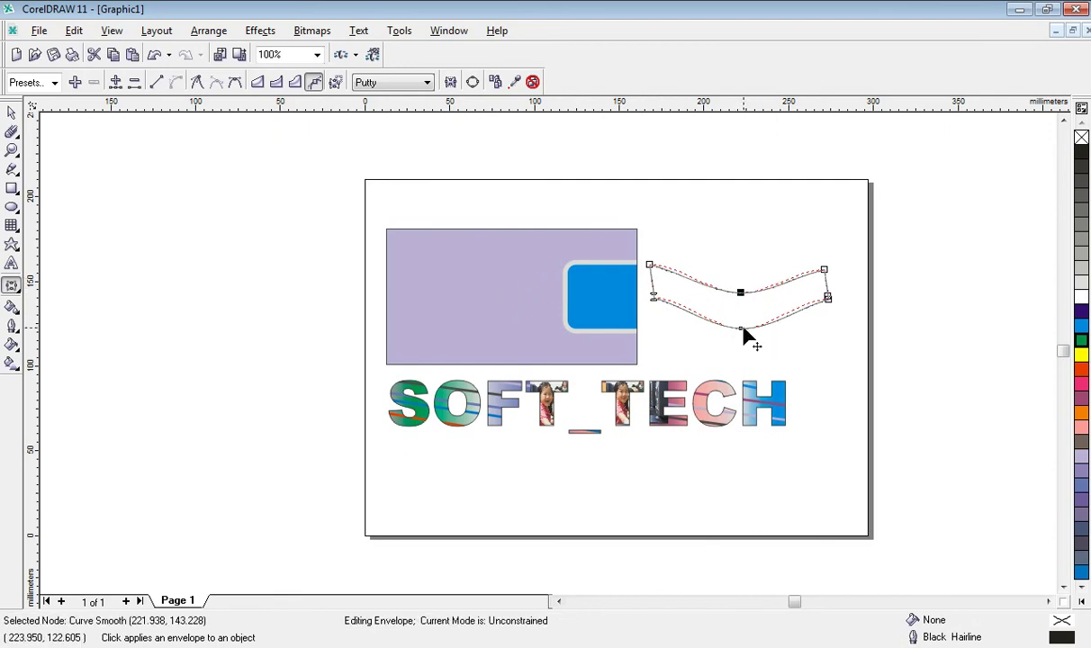
drag(742, 330, 741, 325)
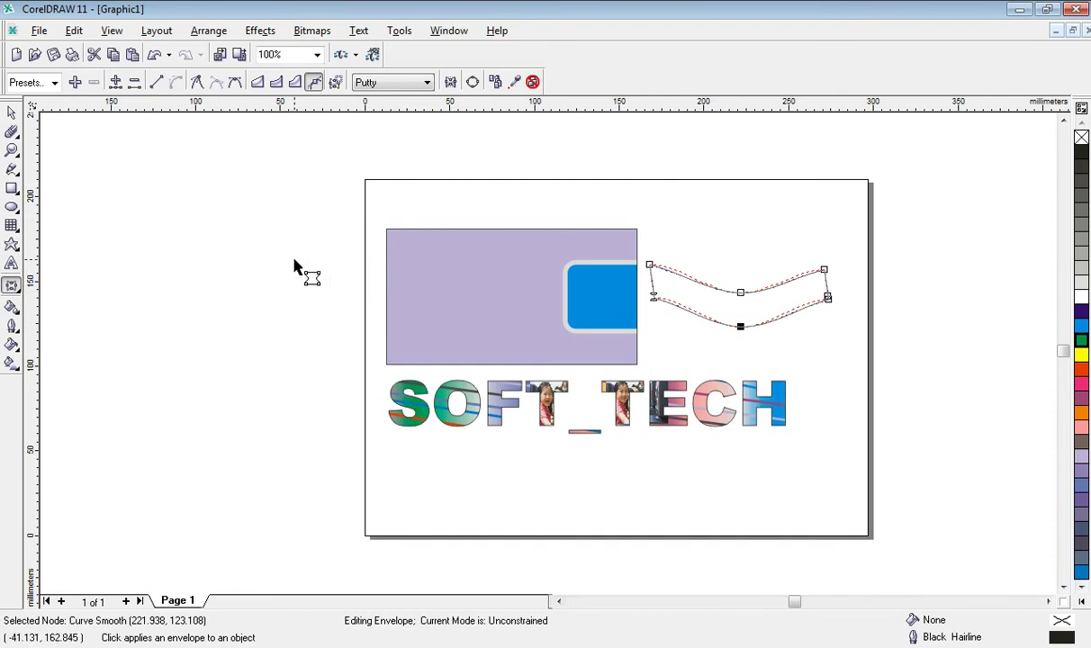
Browse the photo folder in the Import dialog and choose the img47 space photo
key(ctrl+i)
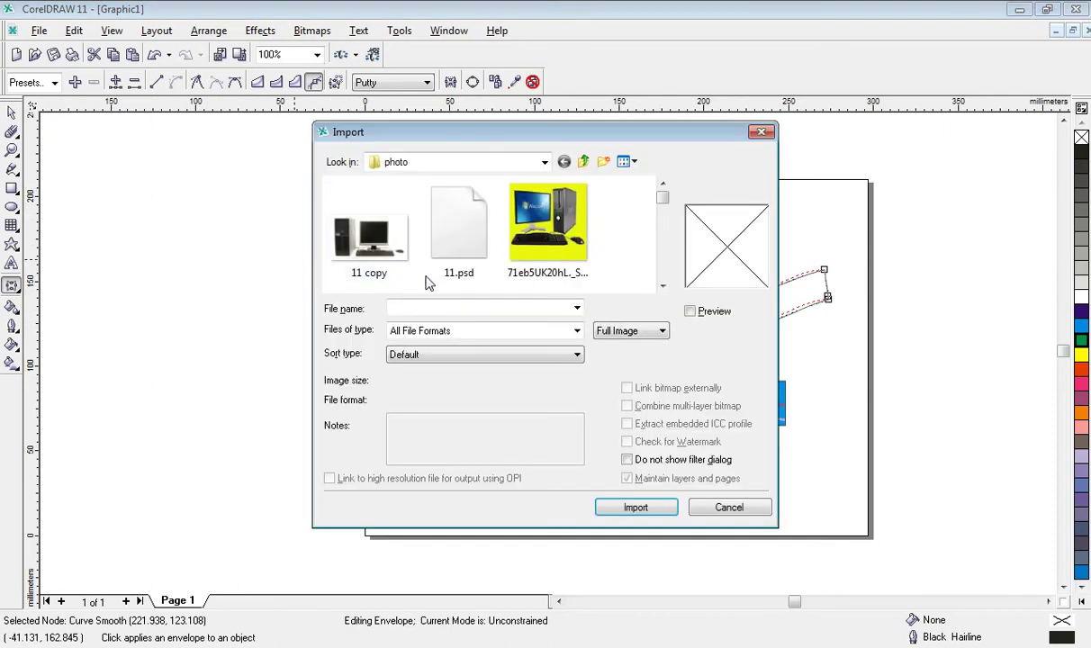
scroll(639, 266, down, 1)
scroll(659, 269, down, 1)
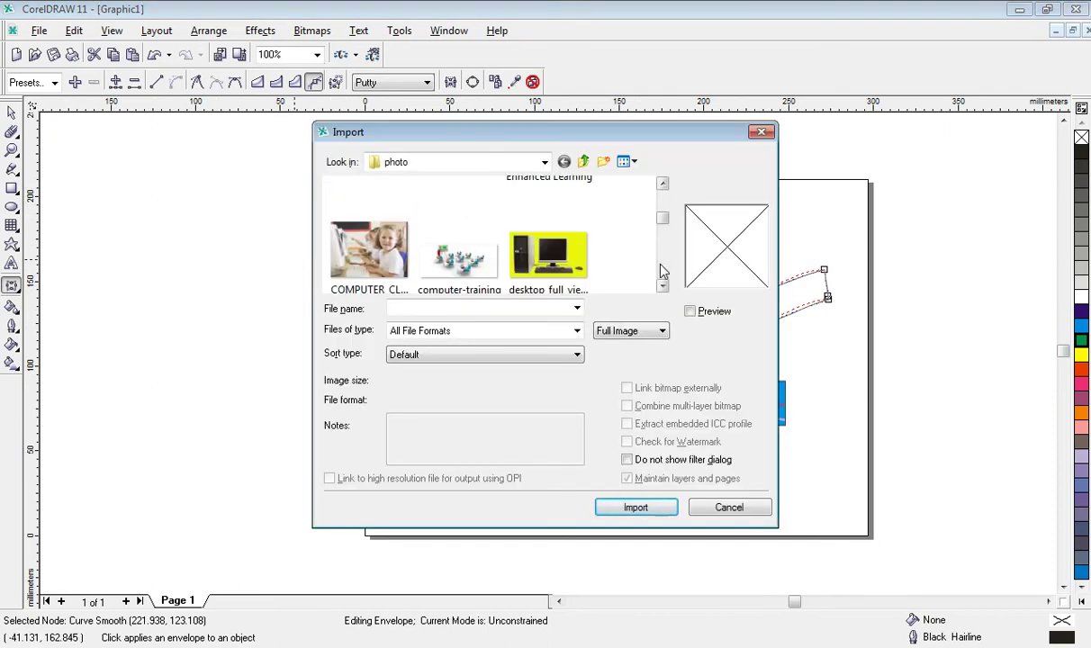
scroll(662, 270, down, 1)
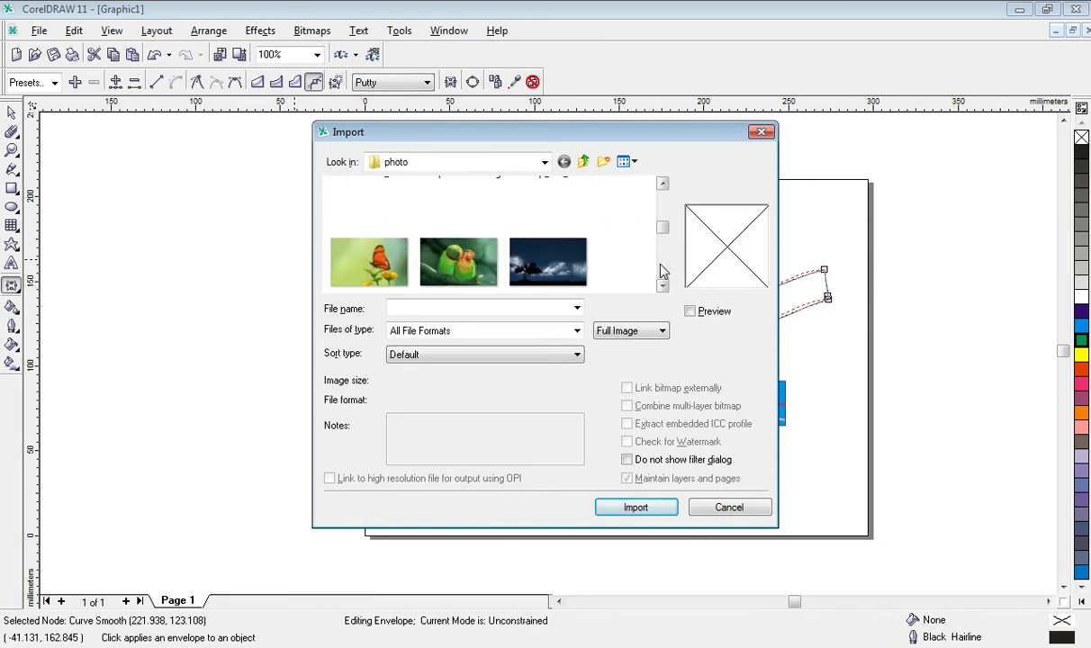
scroll(661, 270, down, 1)
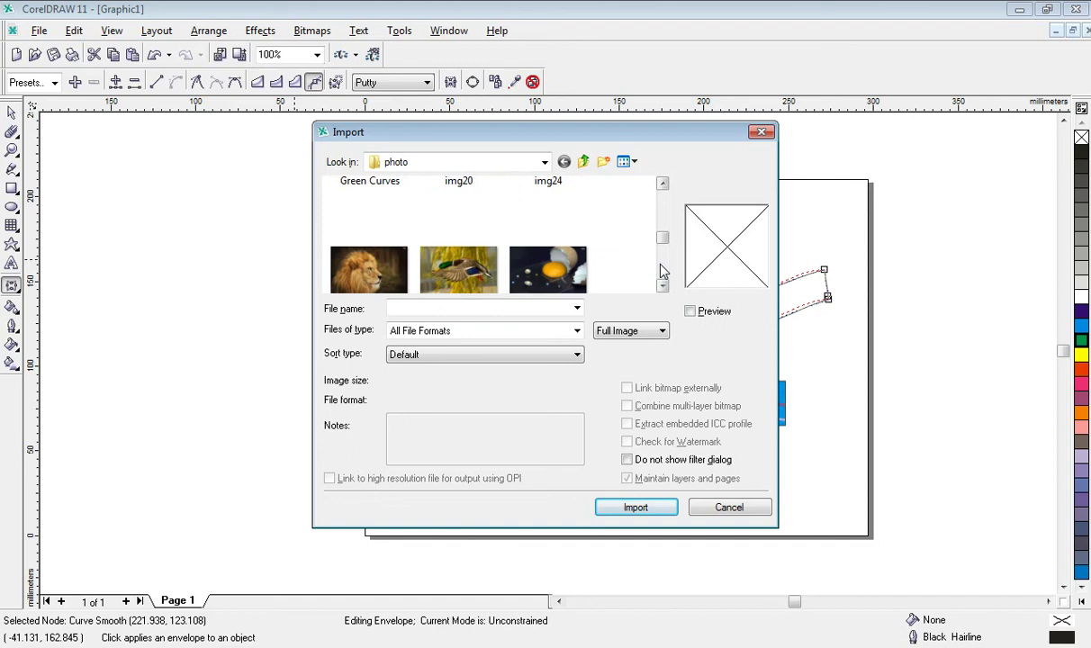
scroll(661, 270, down, 1)
scroll(662, 270, down, 1)
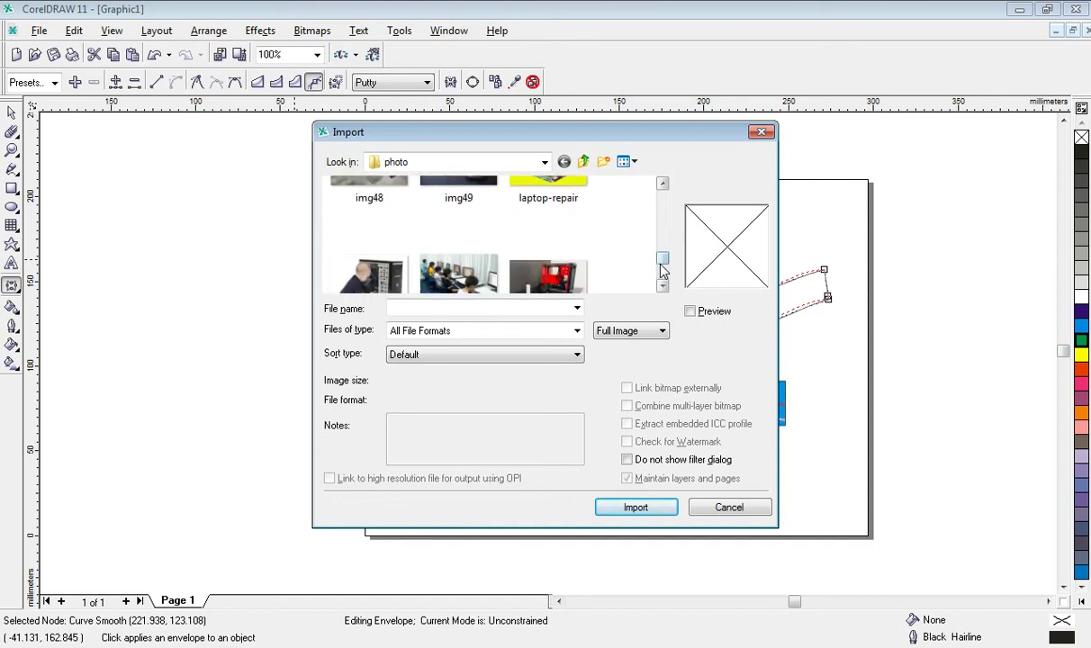
scroll(663, 268, down, 1)
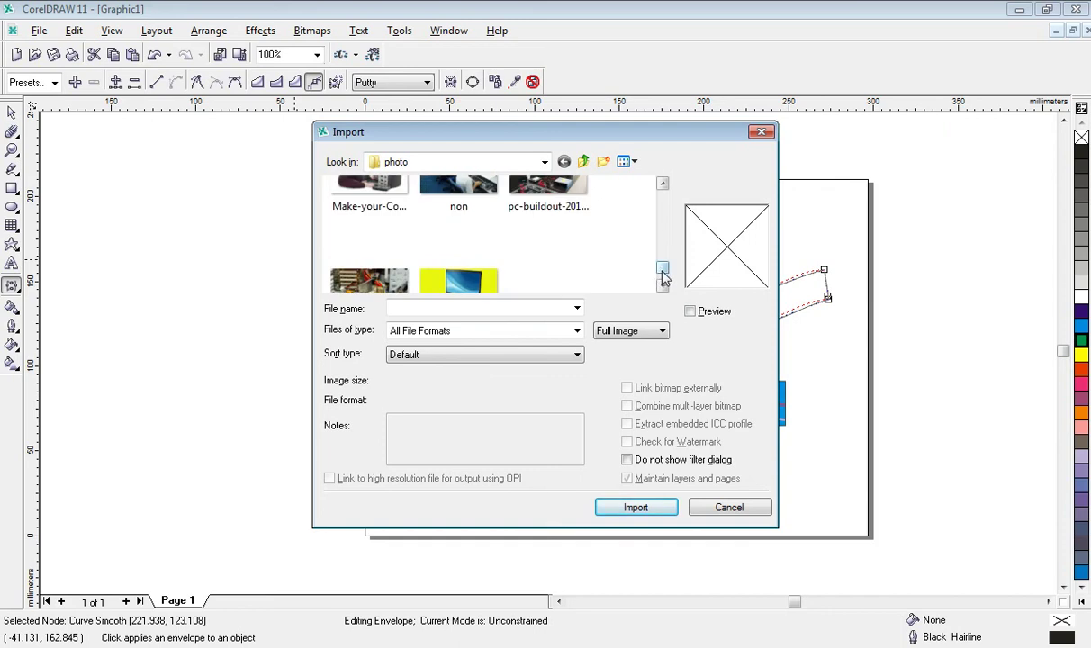
drag(662, 270, 673, 243)
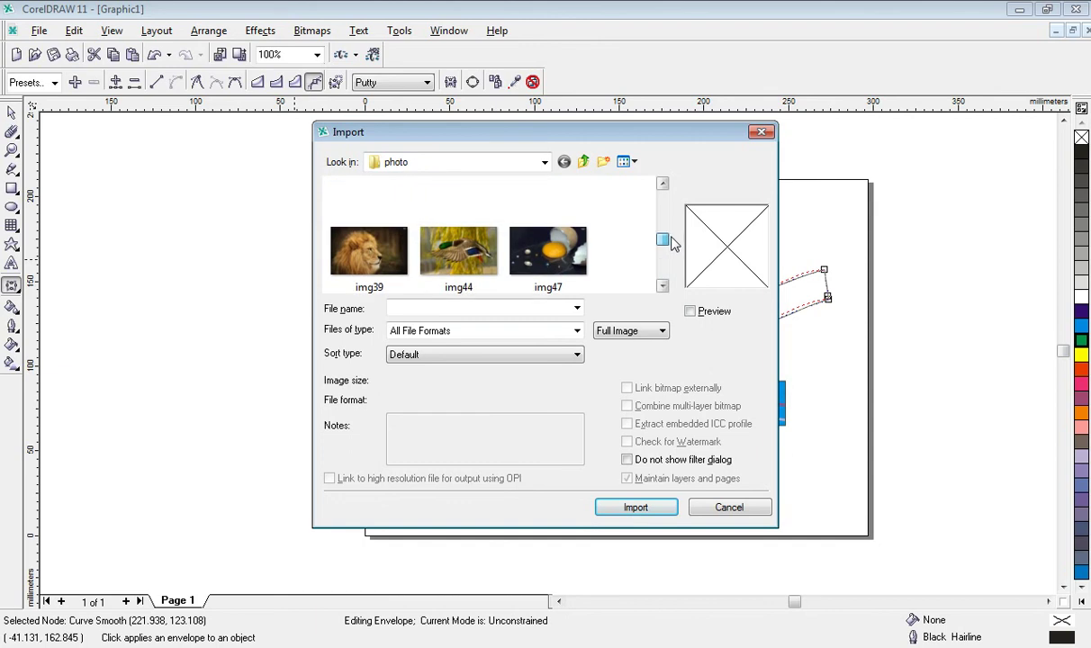
click(544, 252)
Place the img47 photo, PowerClip it inside the wavy banner, and open its contents
click(636, 508)
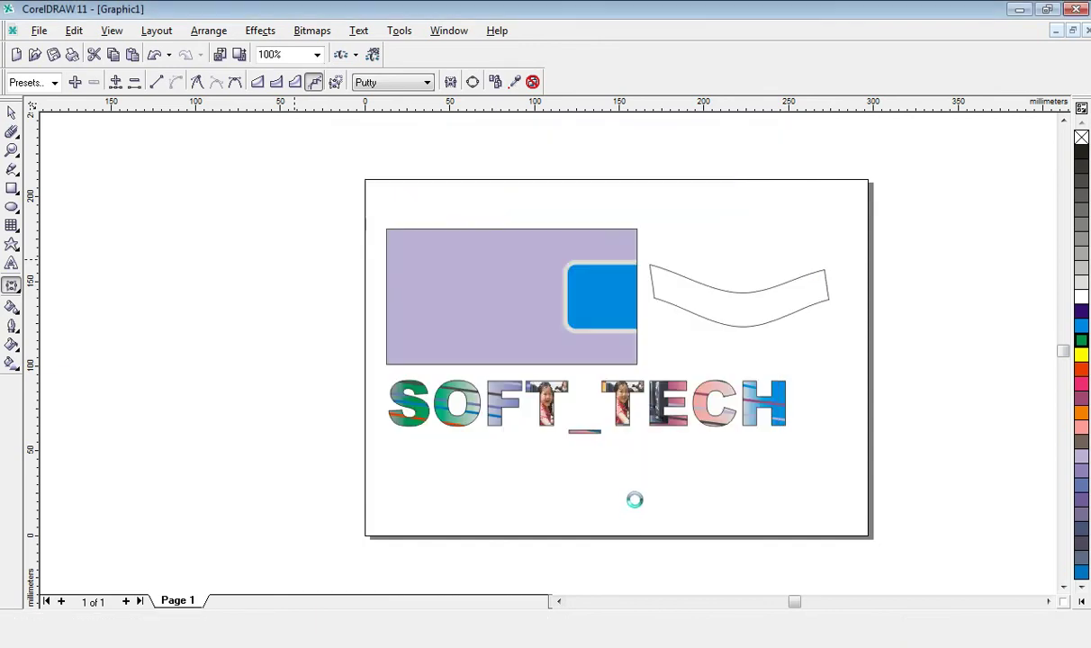
drag(677, 214, 737, 252)
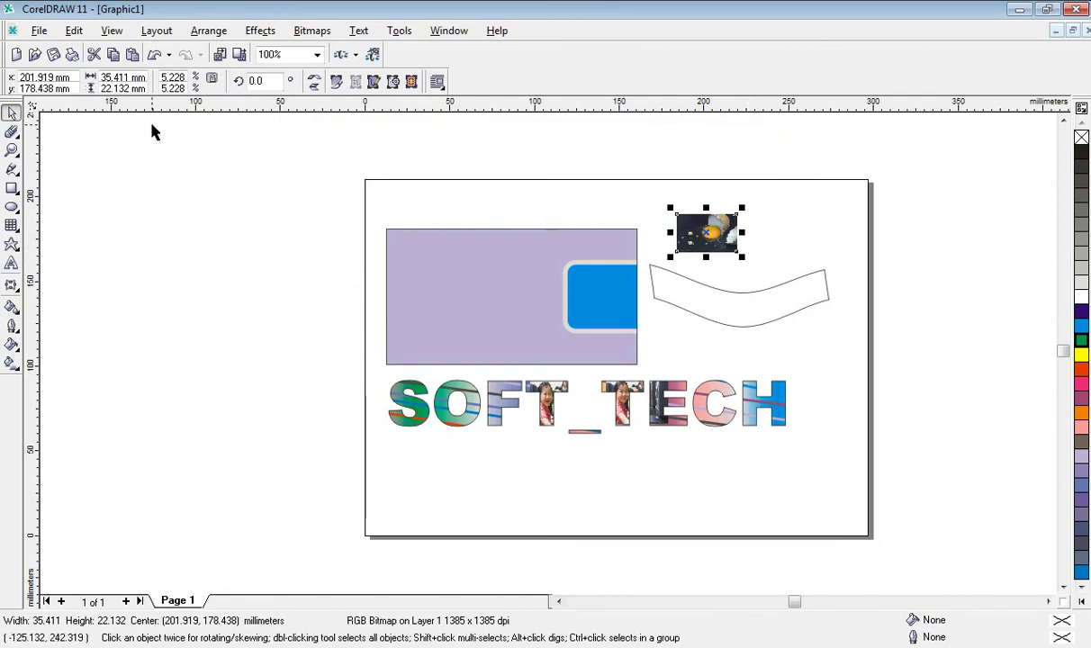
click(256, 30)
mouse_move(286, 217)
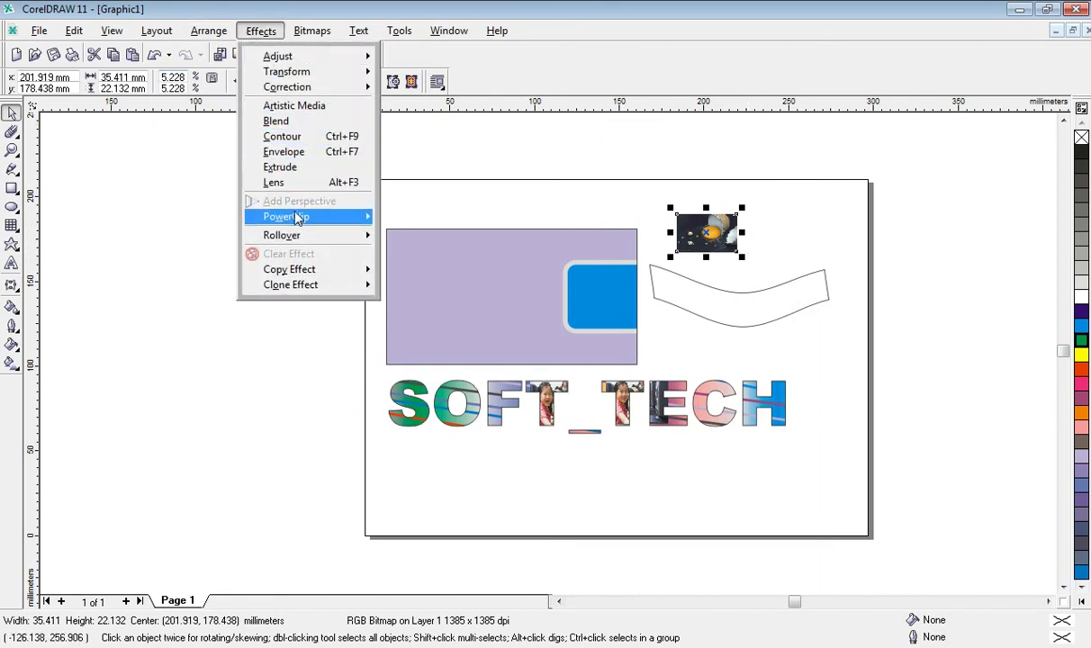
click(387, 225)
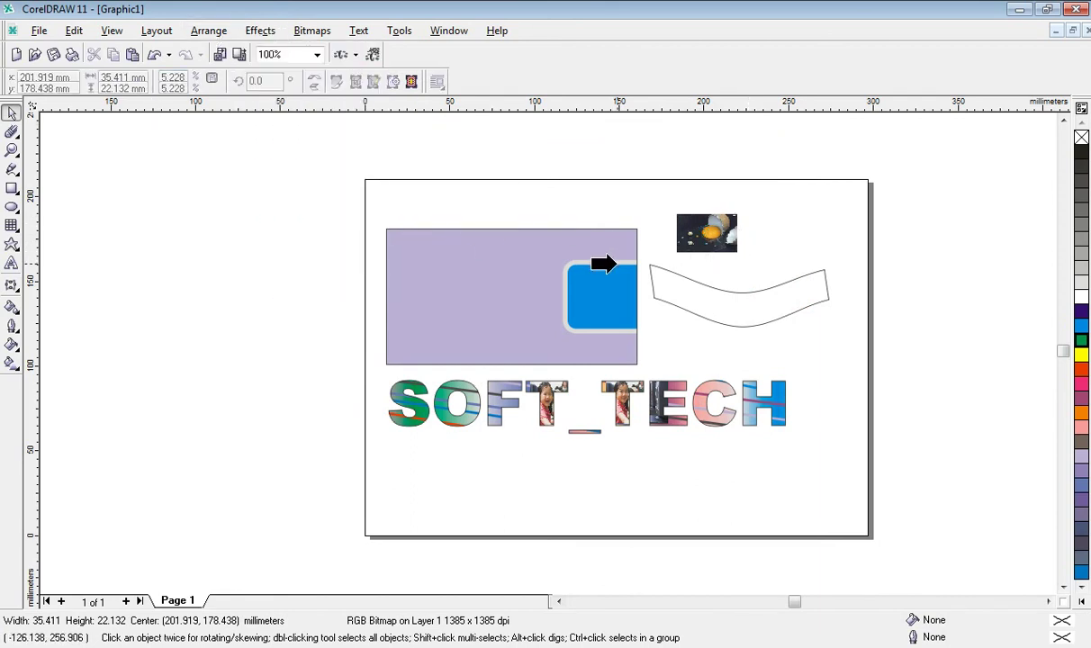
click(701, 312)
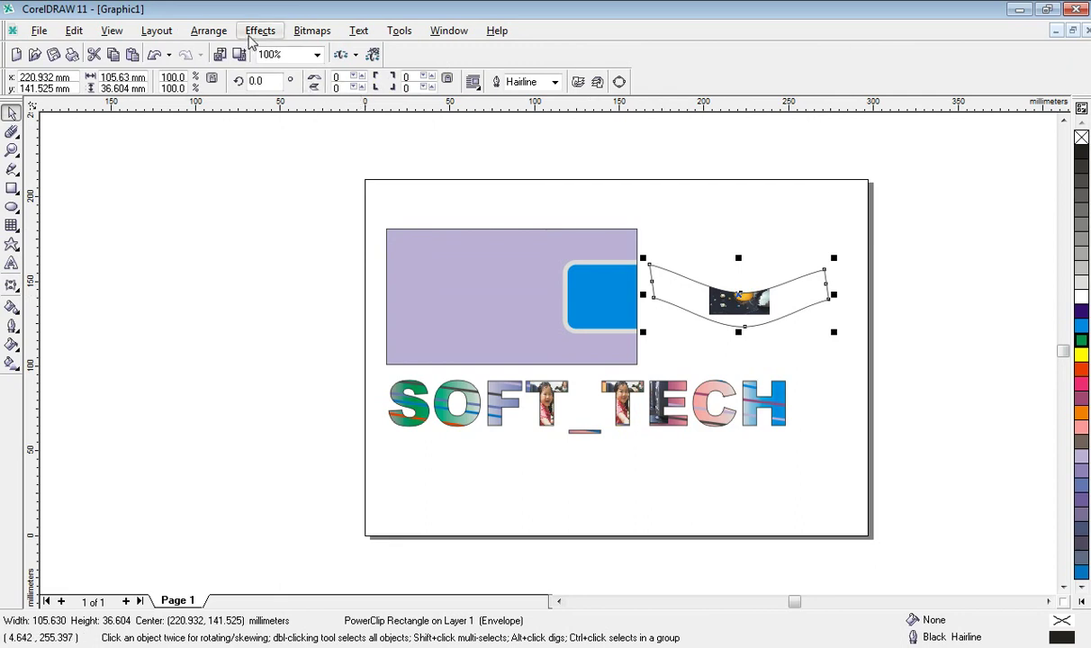
click(260, 31)
mouse_move(287, 217)
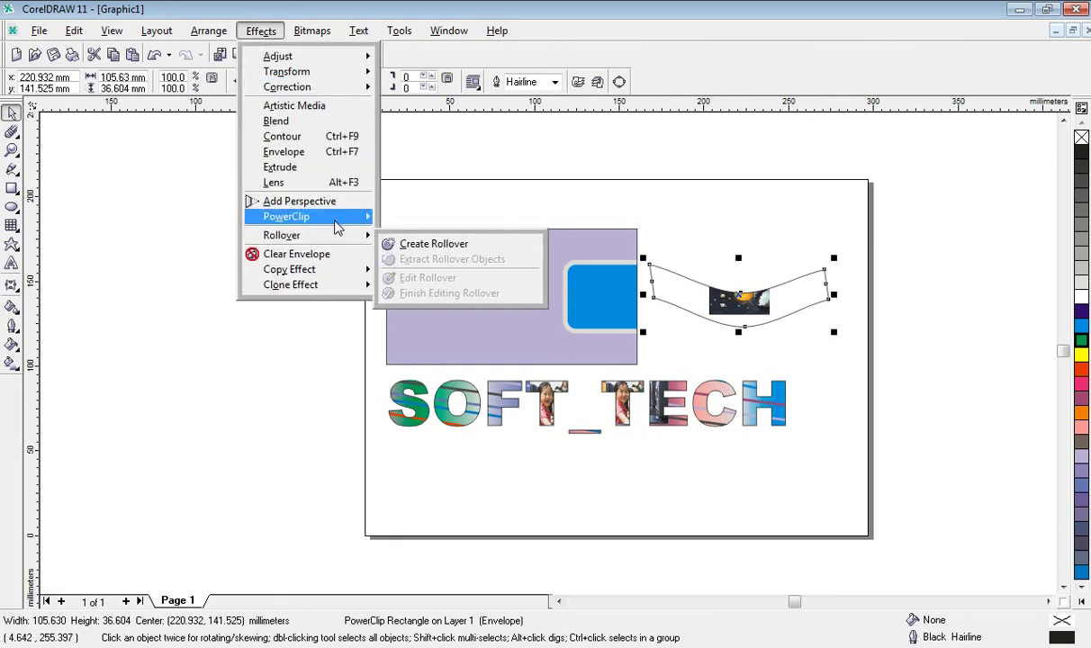
click(428, 259)
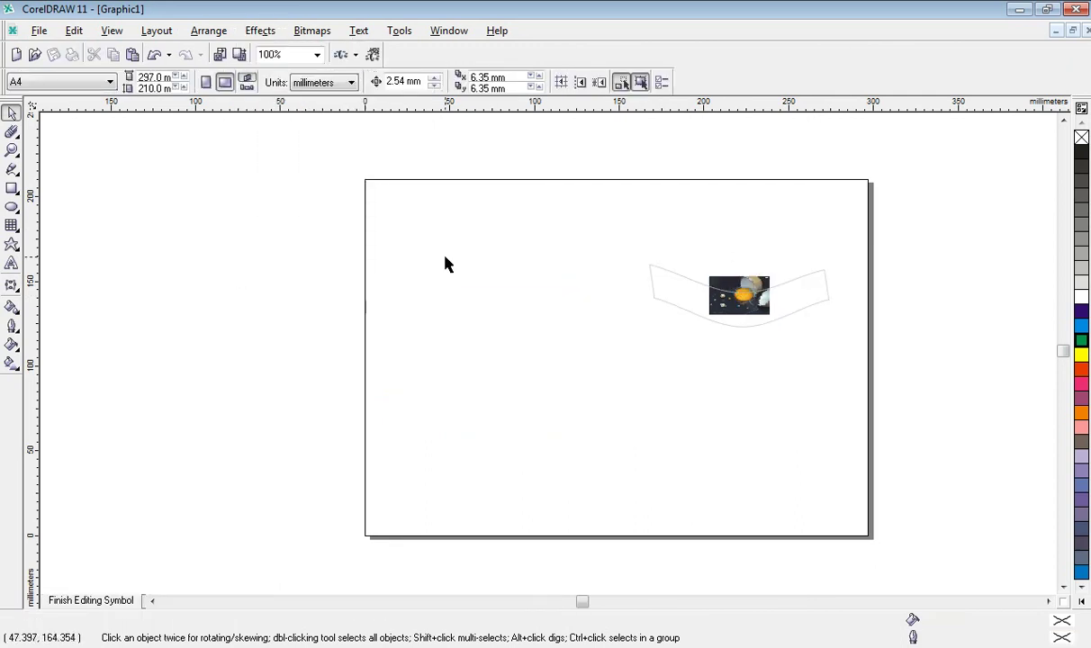
Stretch the space photo to about 108.648 × 41.749 mm over the banner, then finish editing
click(747, 306)
mouse_move(738, 314)
mouse_down()
mouse_move(740, 332)
mouse_move(644, 297)
mouse_up()
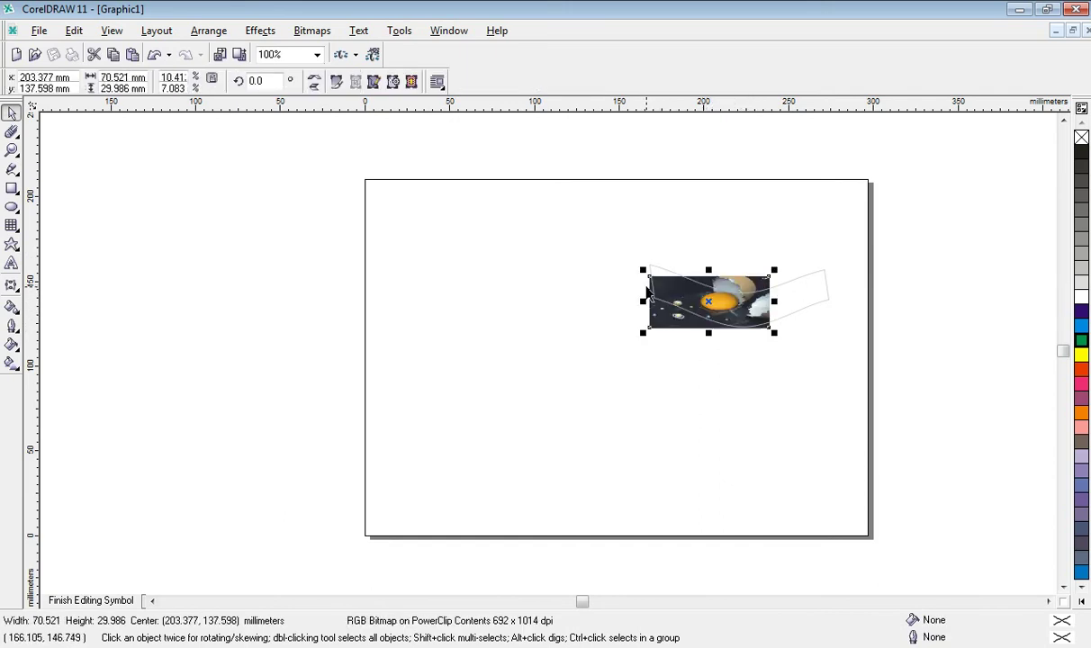
drag(774, 301, 839, 301)
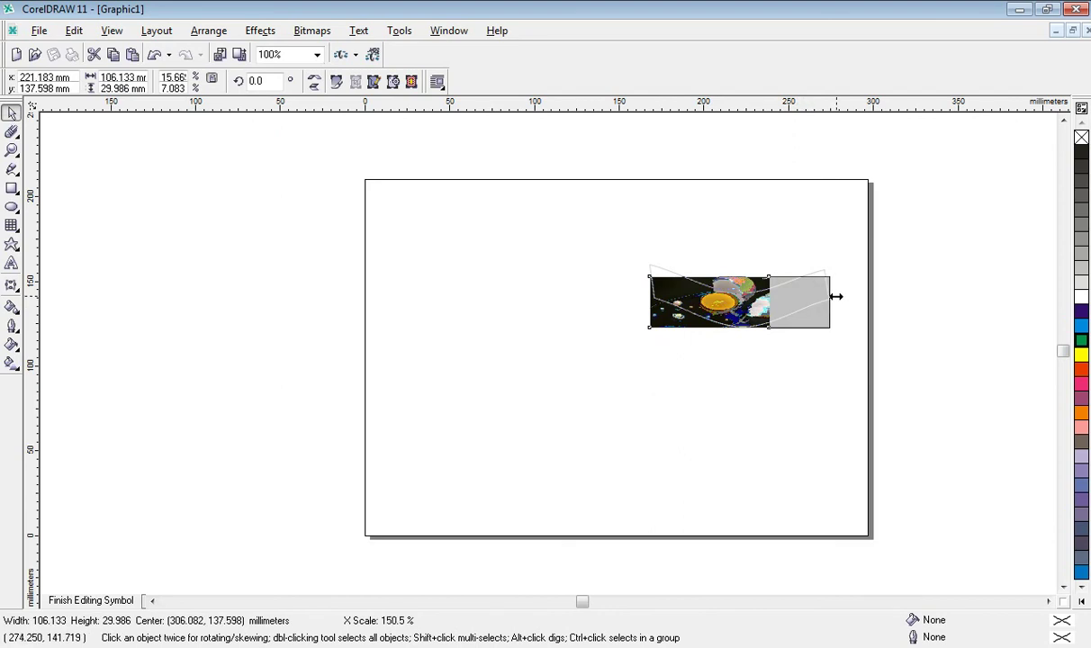
drag(741, 270, 742, 258)
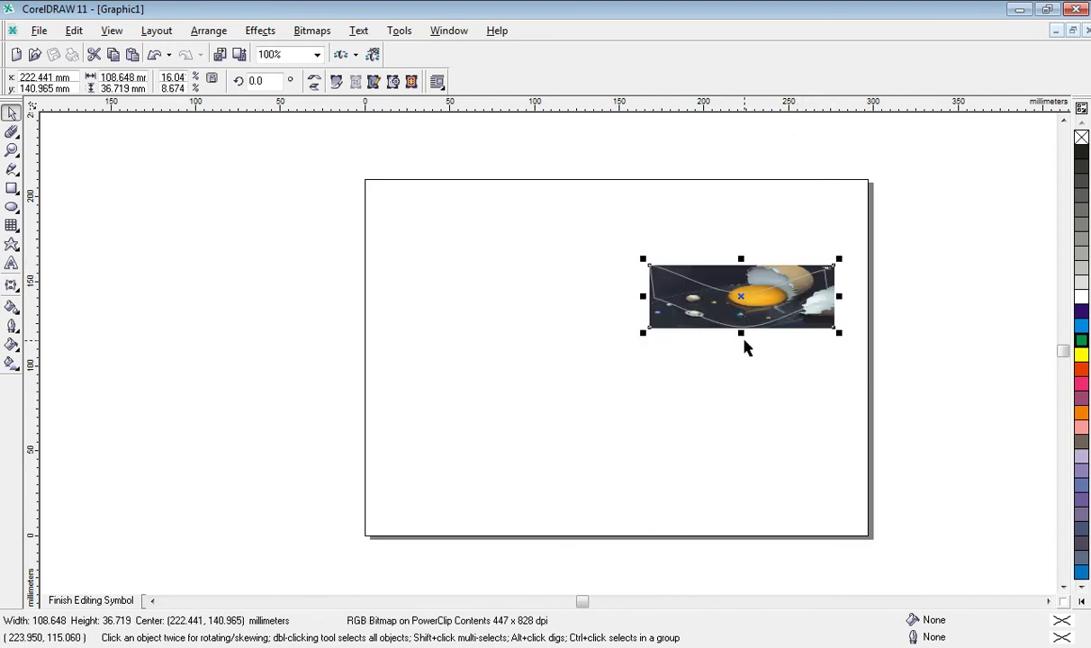
drag(740, 335, 739, 343)
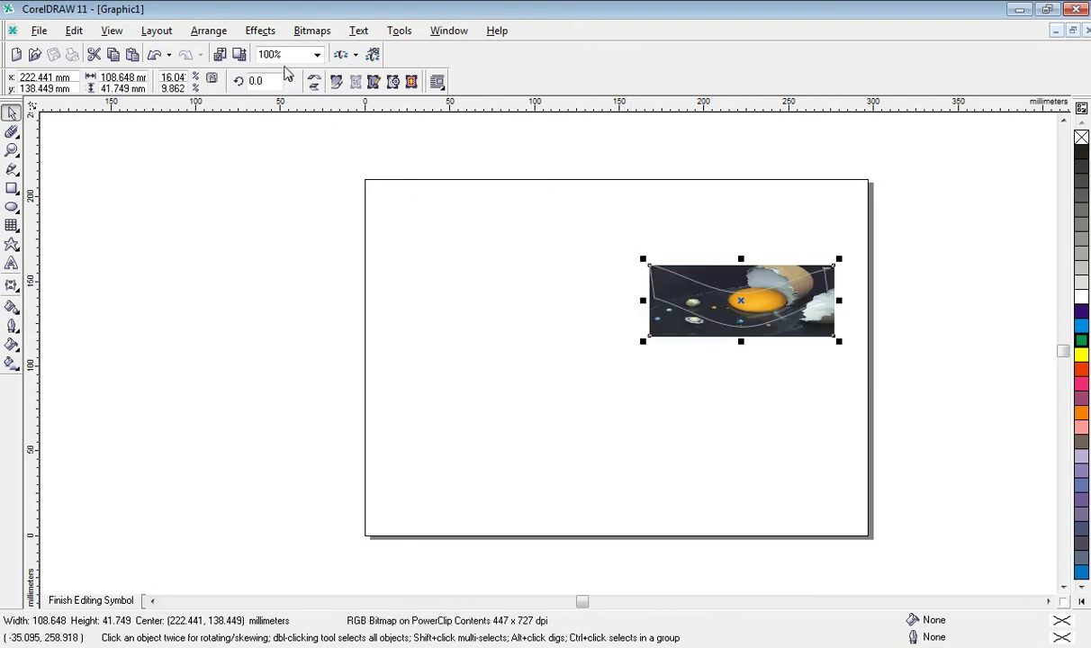
click(260, 30)
mouse_move(286, 217)
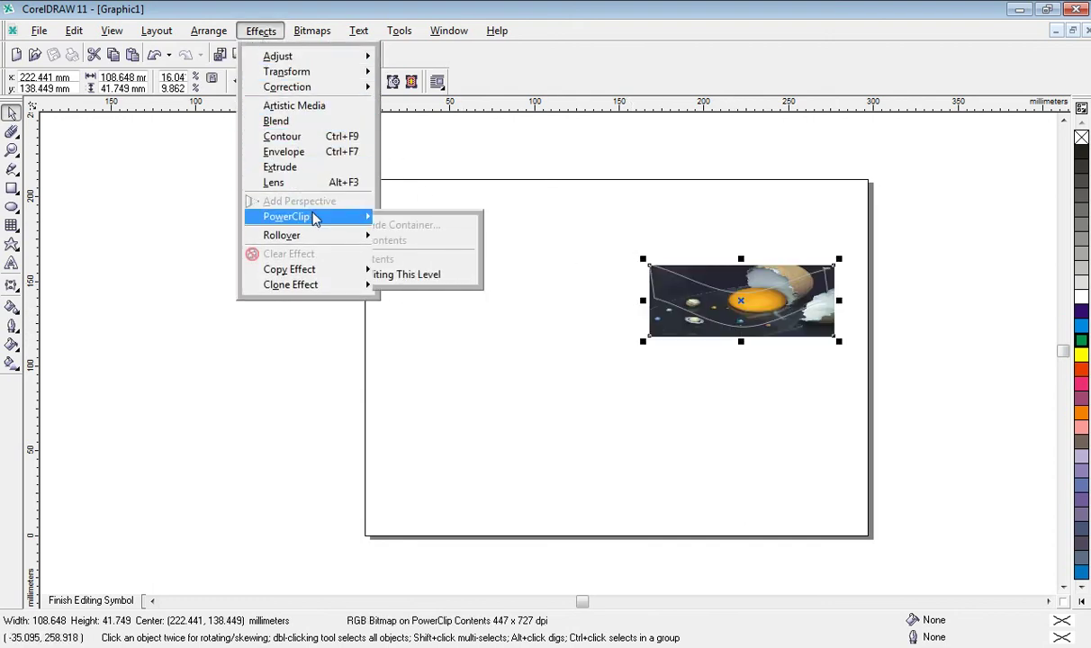
click(405, 274)
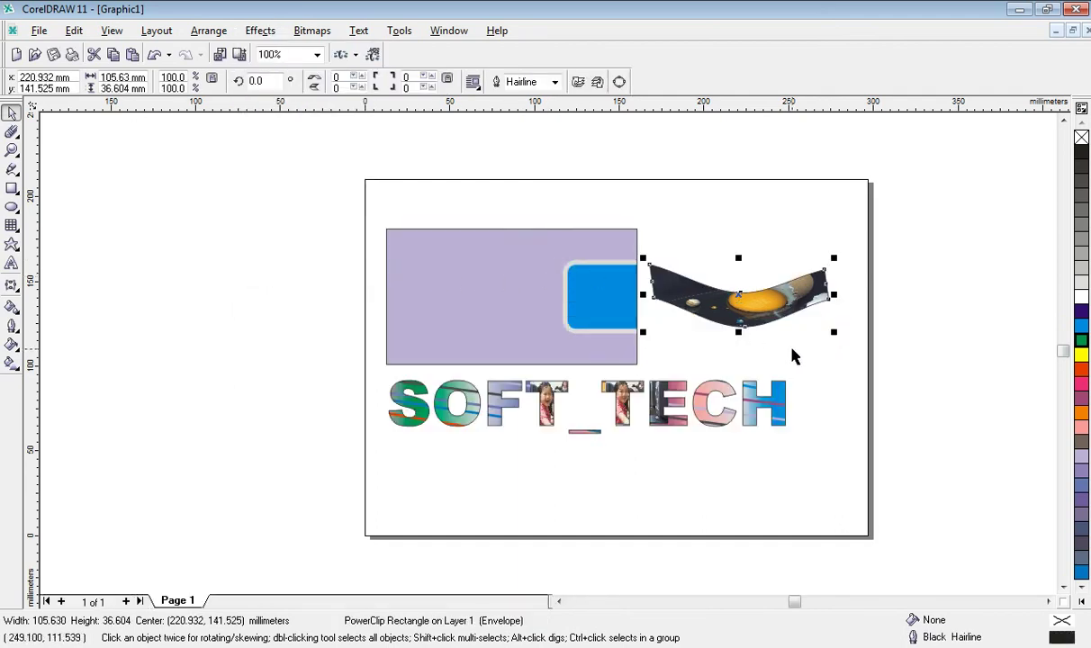
Nudge the photo-filled banner slightly right and down, zoom to 150%, and deselect
click(828, 376)
mouse_move(745, 325)
mouse_down()
mouse_move(772, 262)
mouse_move(758, 318)
mouse_up()
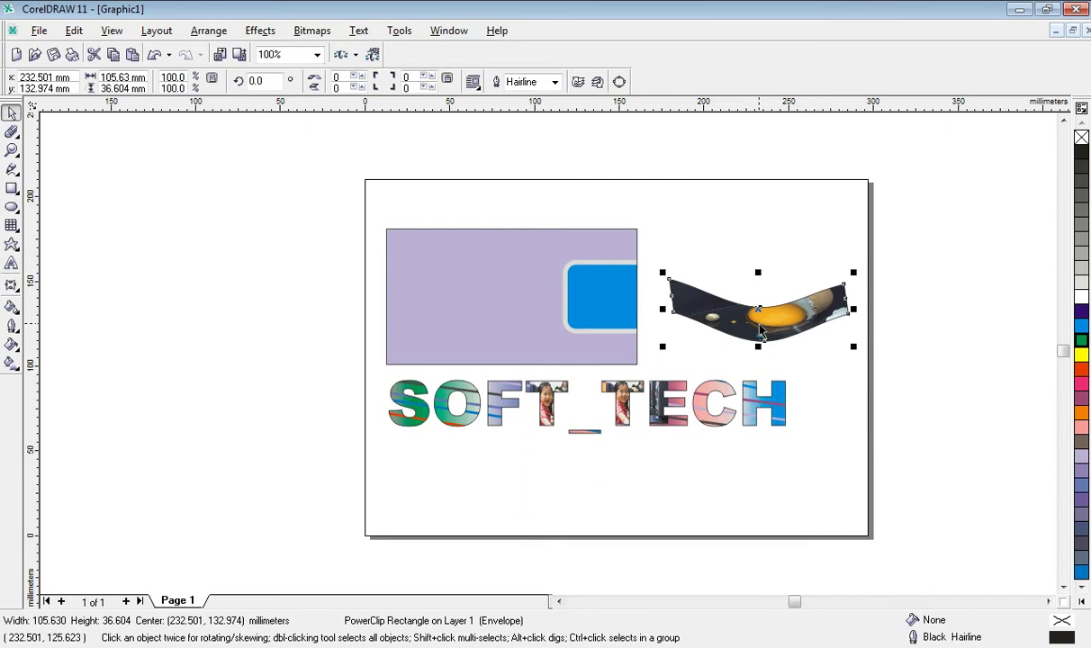
scroll(577, 291, up, 1)
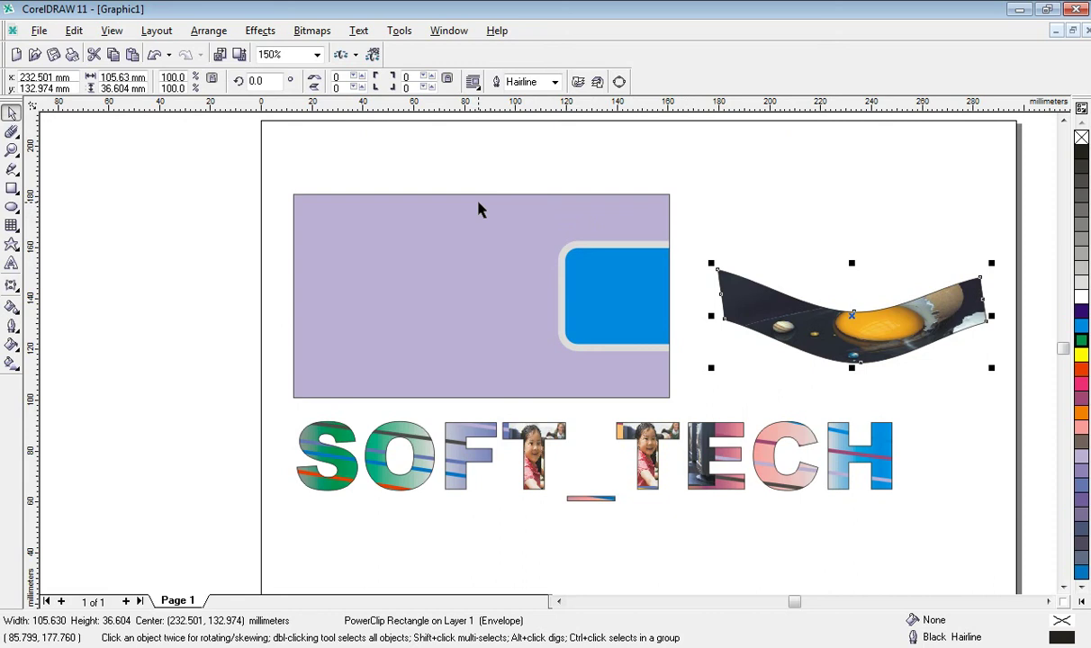
click(729, 213)
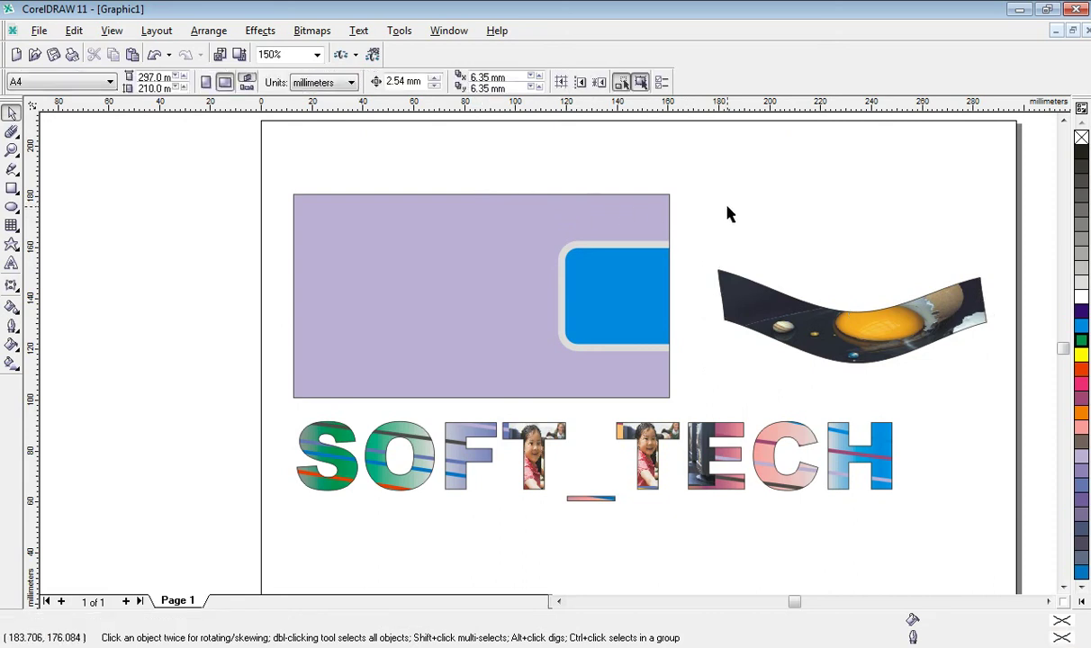